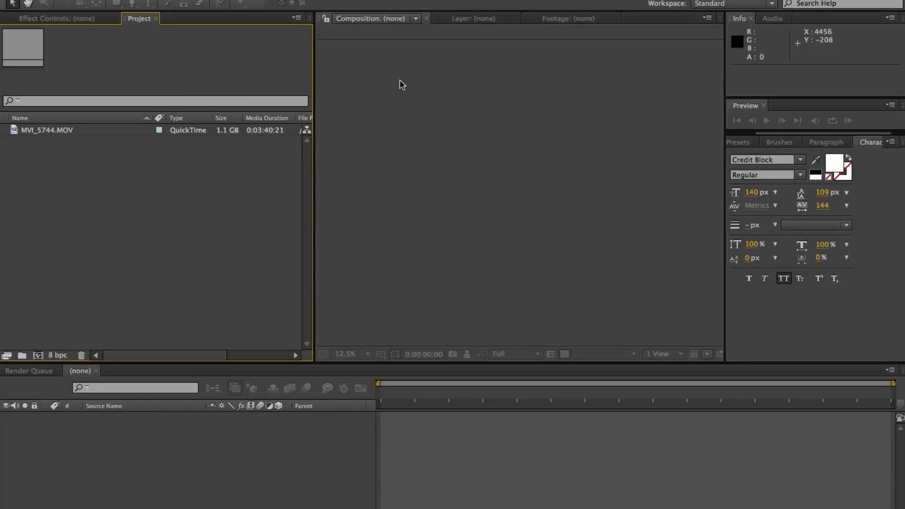
Step: Create a new composition from the MVI_5744.MOV footage
left_click(53, 133)
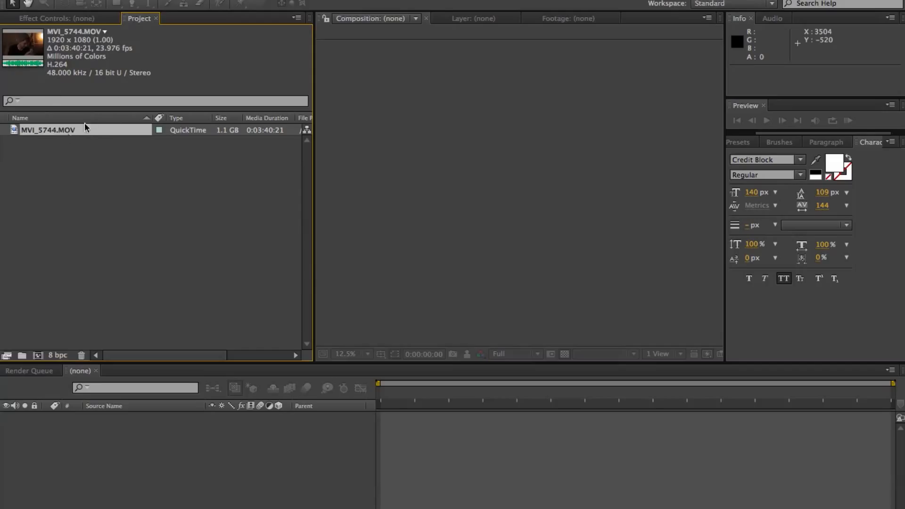
left_click_drag(47, 130, 37, 359)
scroll(442, 206, "down", 2)
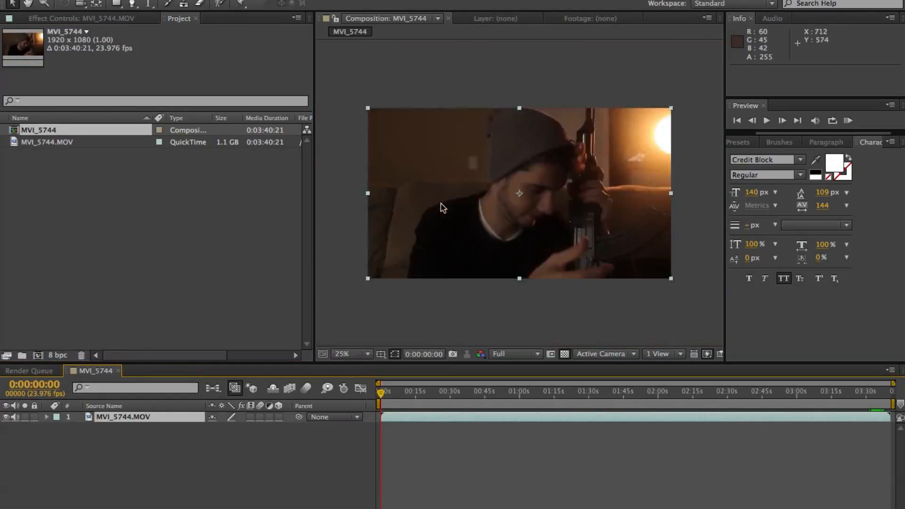
scroll(442, 206, "up", 1)
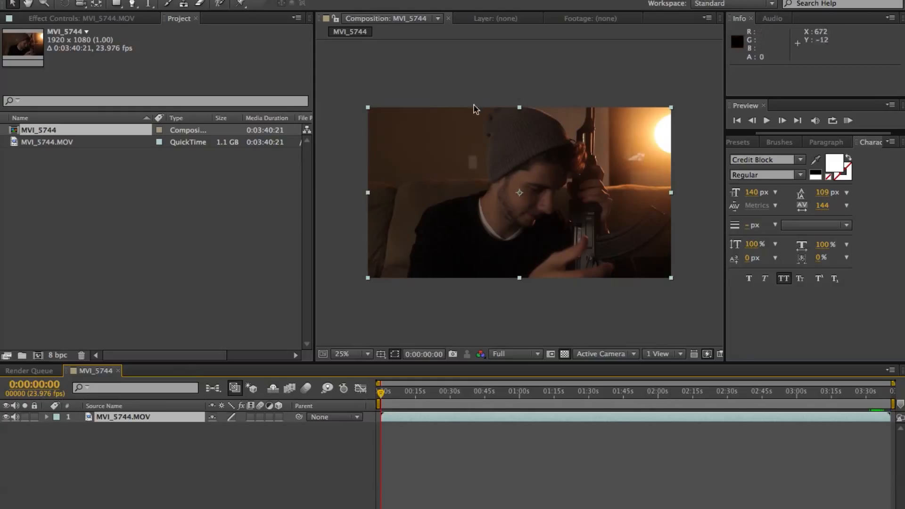
Step: Trim the MVI_5744.MOV layer's in point to source time 0:03:32:10 and start the trimmed clip at the beginning of the composition
left_click(868, 395)
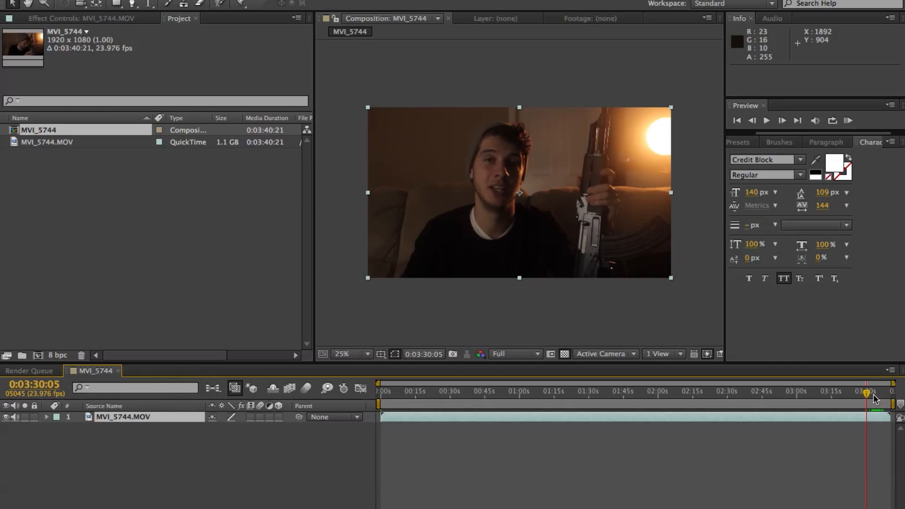
left_click(873, 394)
left_click_drag(874, 395, 871, 399)
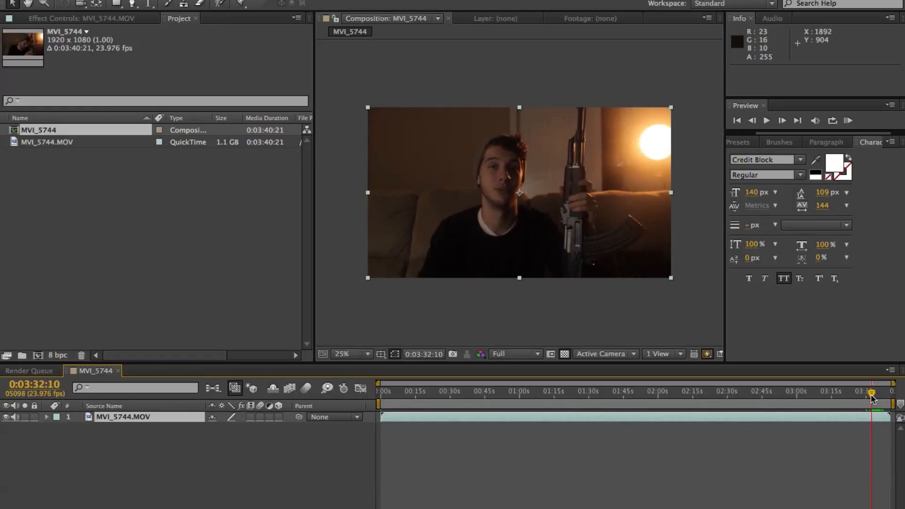
double_click(855, 414)
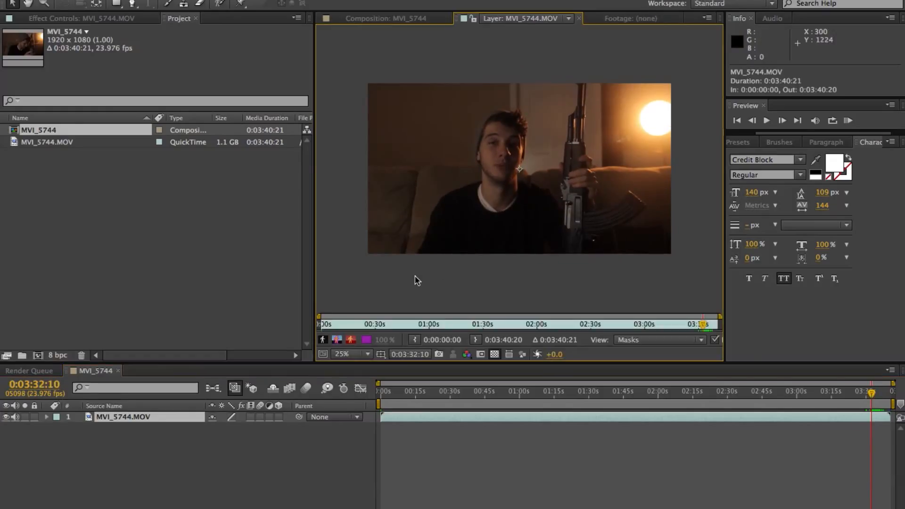
left_click(414, 340)
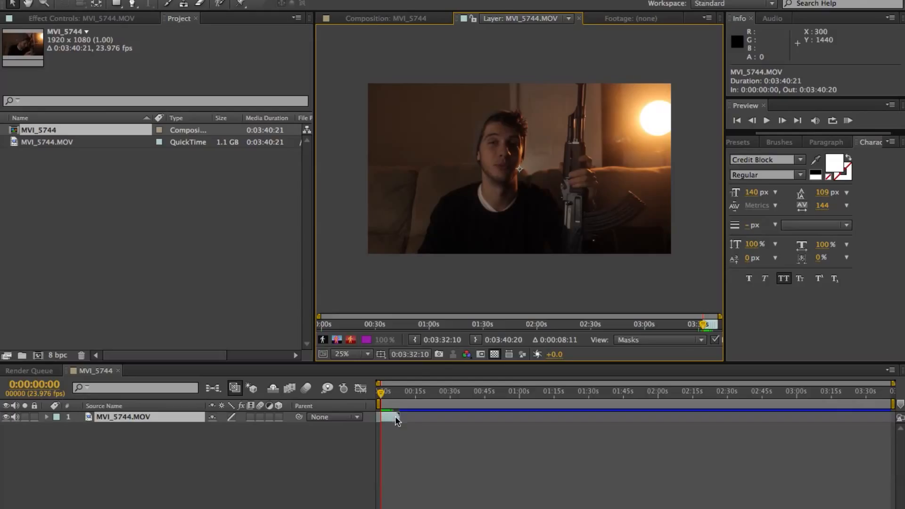
left_click(367, 18)
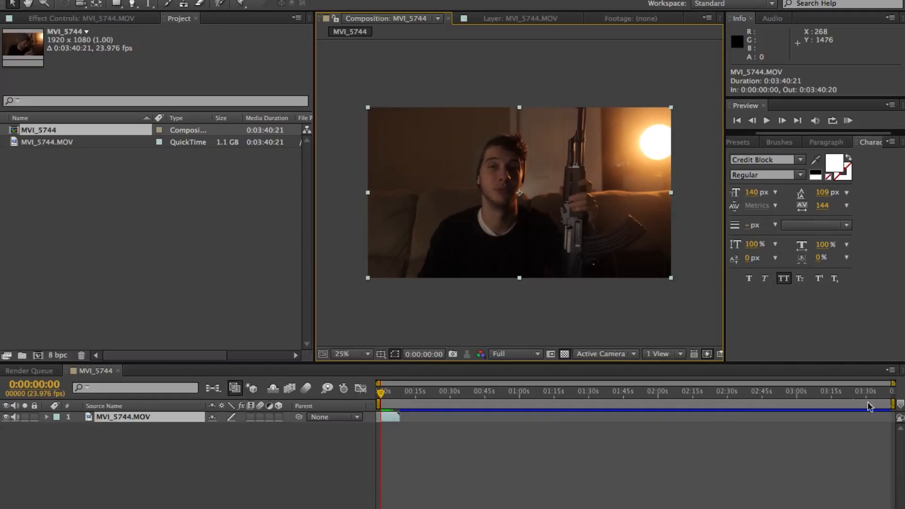
Step: End the work area at 0:00:08:17, just past the trimmed clip, and trim the composition to the work area
left_click_drag(892, 405, 402, 406)
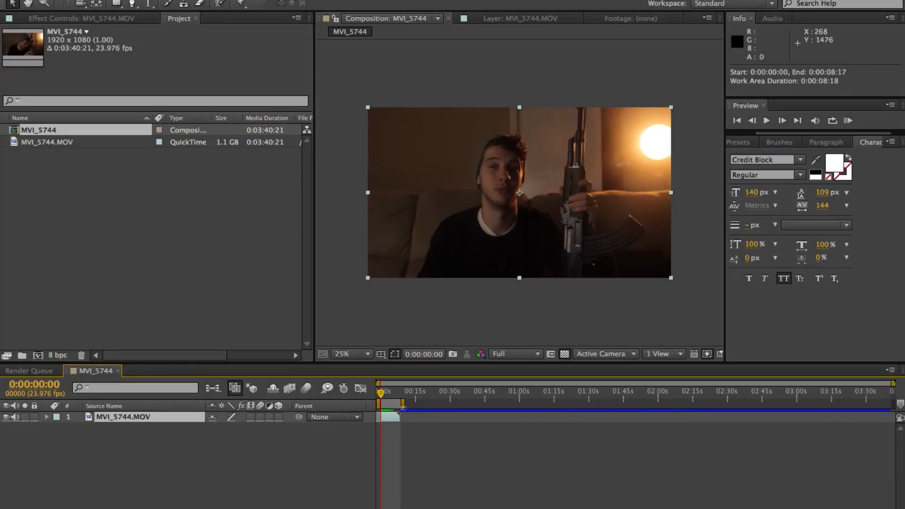
right_click(388, 405)
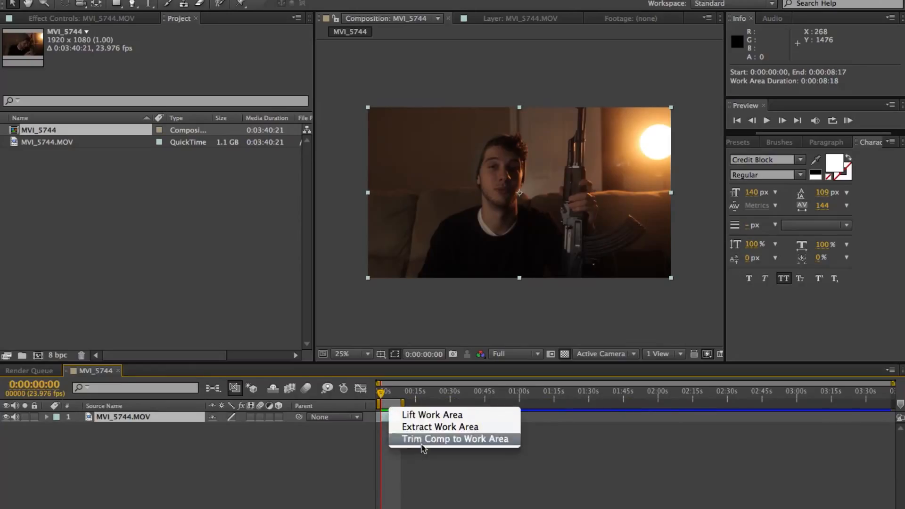
left_click(494, 439)
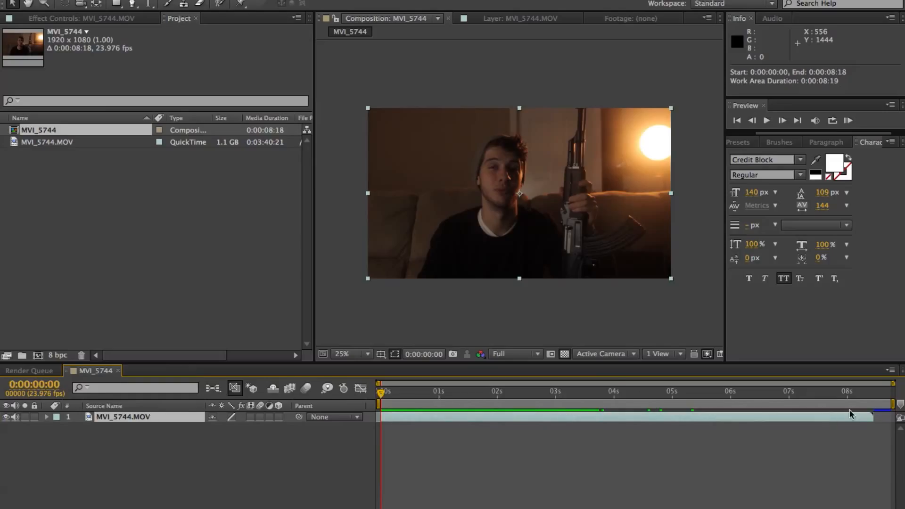
Step: Park the current time at 0:00:02:04, comparing adjacent frames to find where the gunfire should begin
left_click_drag(381, 392, 508, 394)
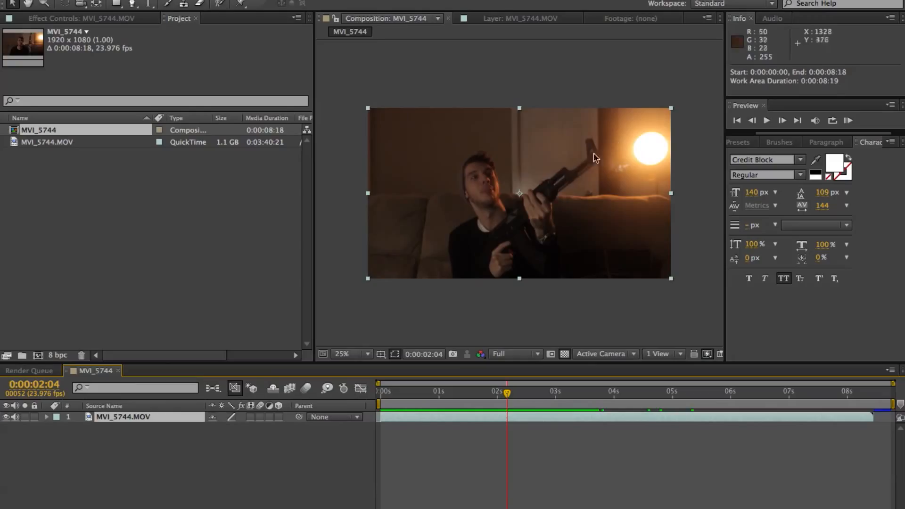
key("Page_Down")
key("Page_Up")
key("Page_Down")
key("Page_Up")
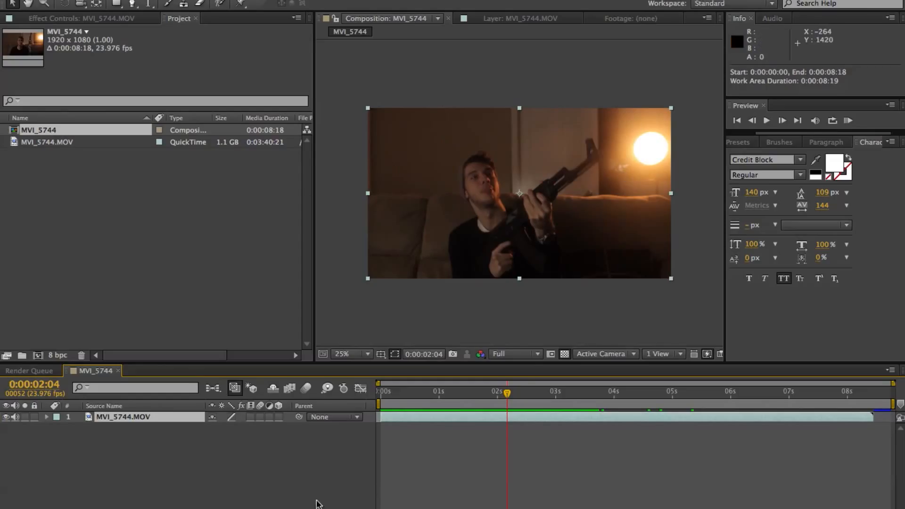
Step: In Finder, preview Automatic_Fire_01.mov from the 11. Muzzle_Flashes folder and import it into the After Effects project
mouse_move(332, 504)
left_click(283, 493)
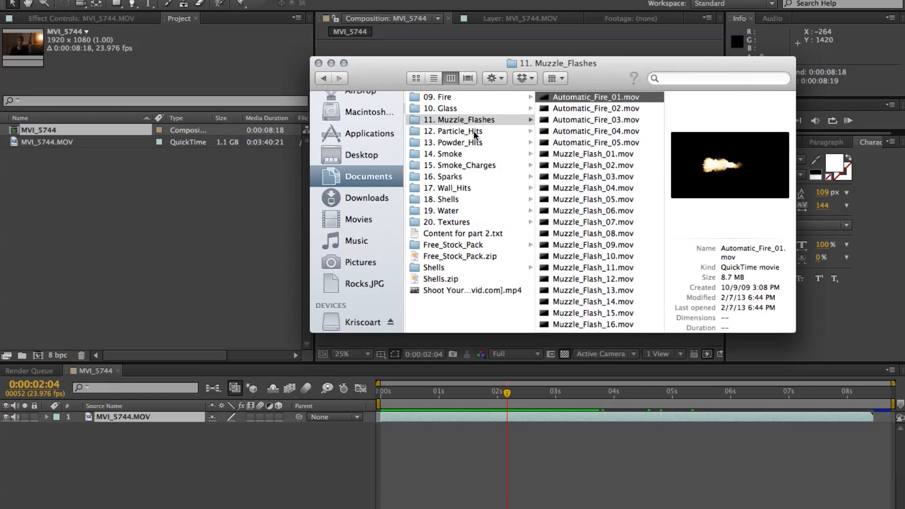
scroll(445, 121, "left", 3)
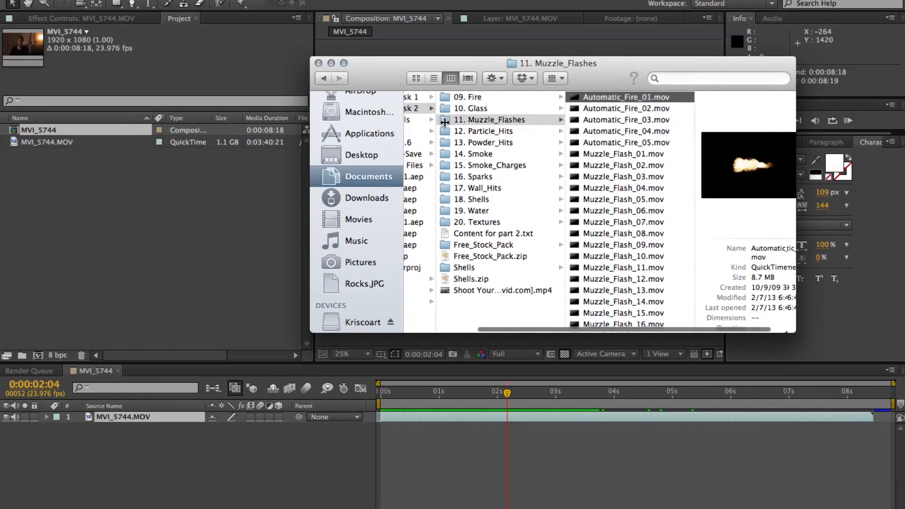
scroll(597, 101, "right", 3)
left_click(598, 101)
key("Escape")
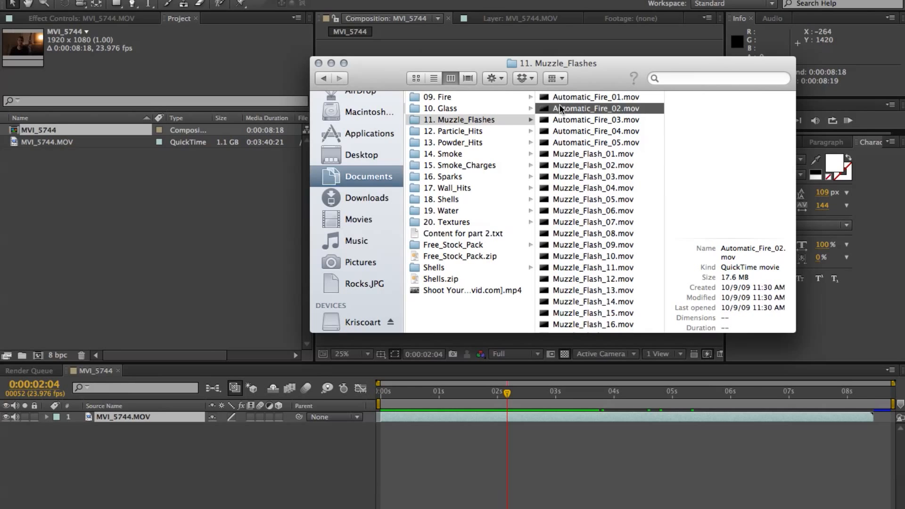
key("space")
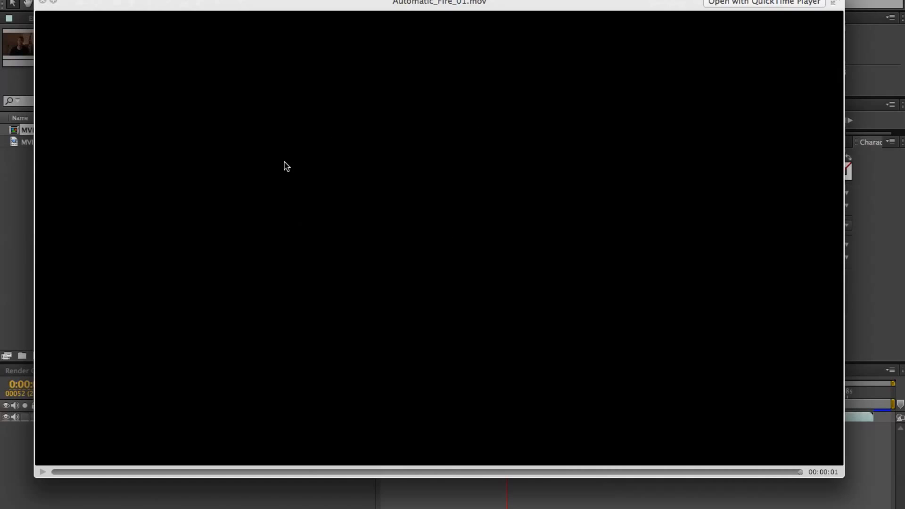
key("space")
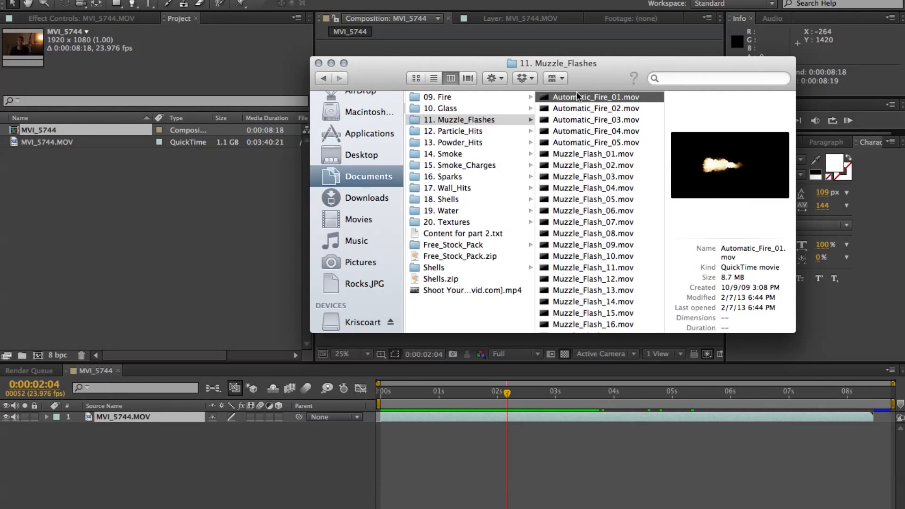
left_click_drag(575, 97, 34, 57)
Step: Return to Finder, preview and scrub through Automatic_Fire_04.mov, and import it into the After Effects project
left_click(277, 495)
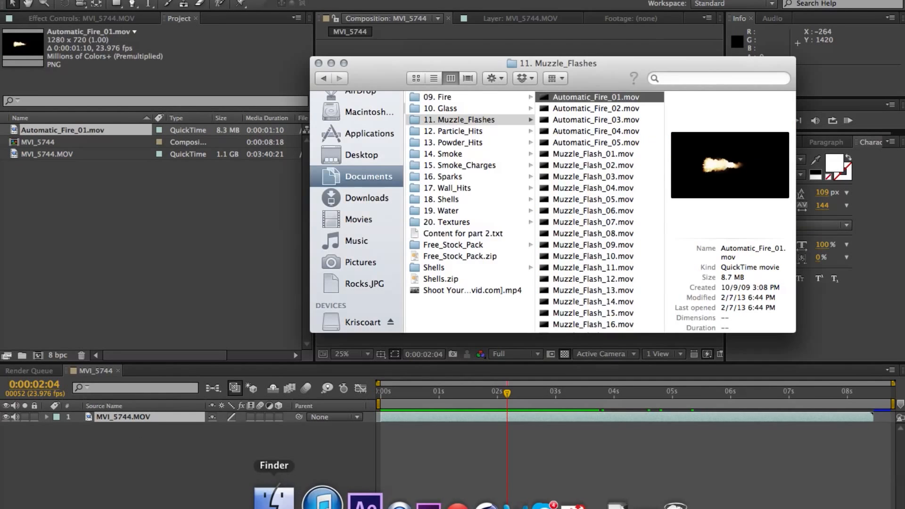
key("Down")
key("Down")
key("Down")
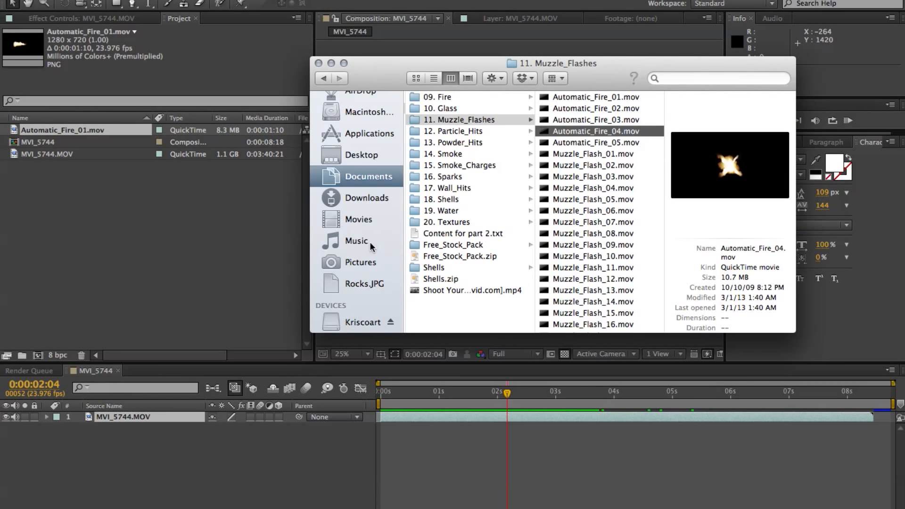
key("space")
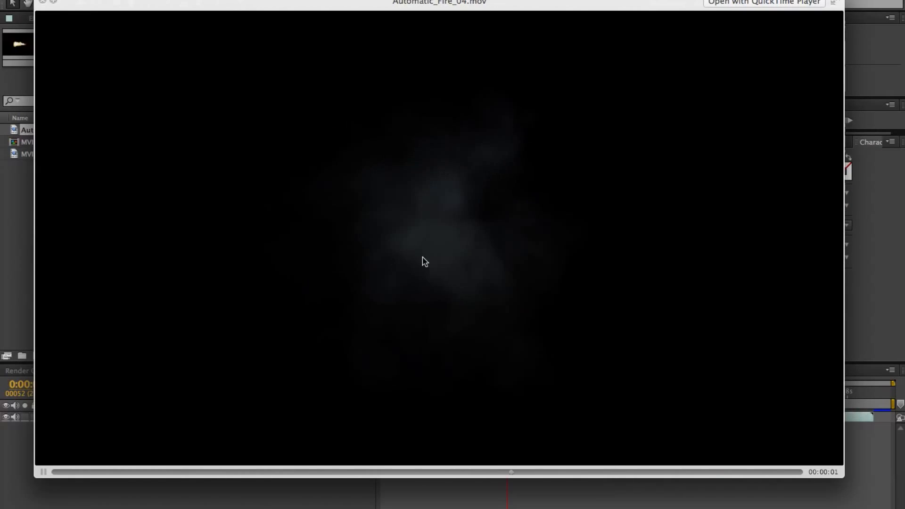
key("space")
key("space")
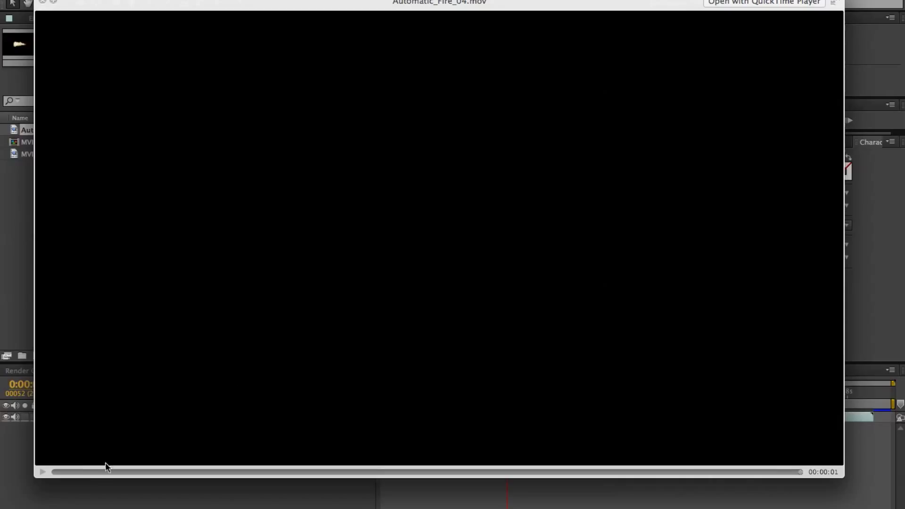
left_click(77, 472)
left_click_drag(77, 473, 135, 472)
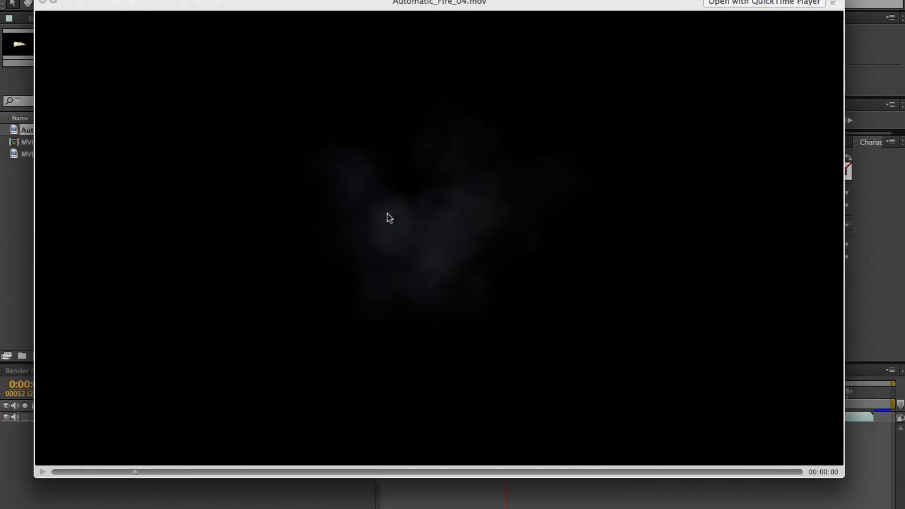
left_click_drag(145, 474, 646, 458)
key("space")
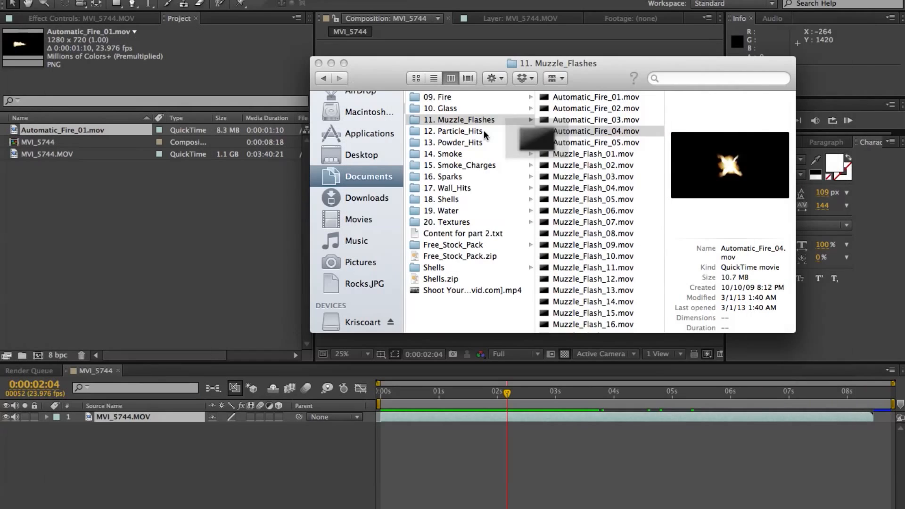
left_click_drag(566, 137, 16, 49)
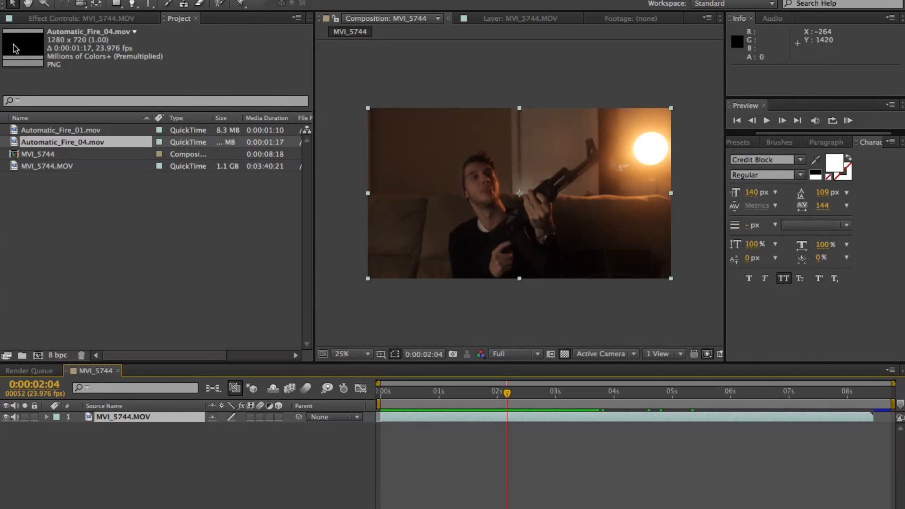
Step: Add a null object to the MVI_5744 composition
left_click(162, 259)
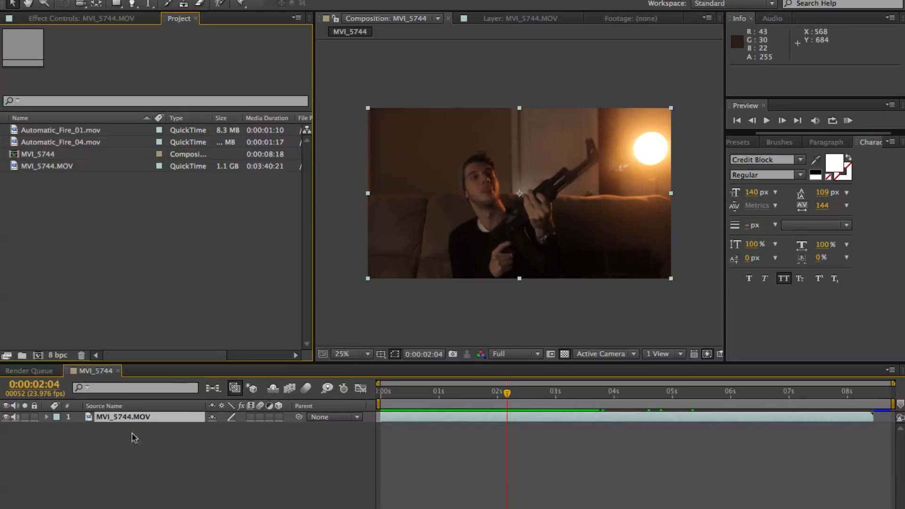
right_click(157, 464)
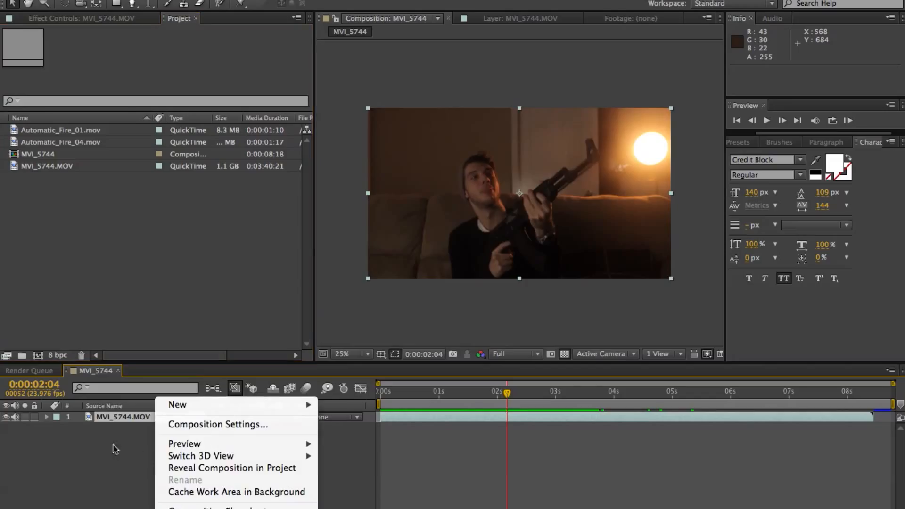
mouse_move(229, 408)
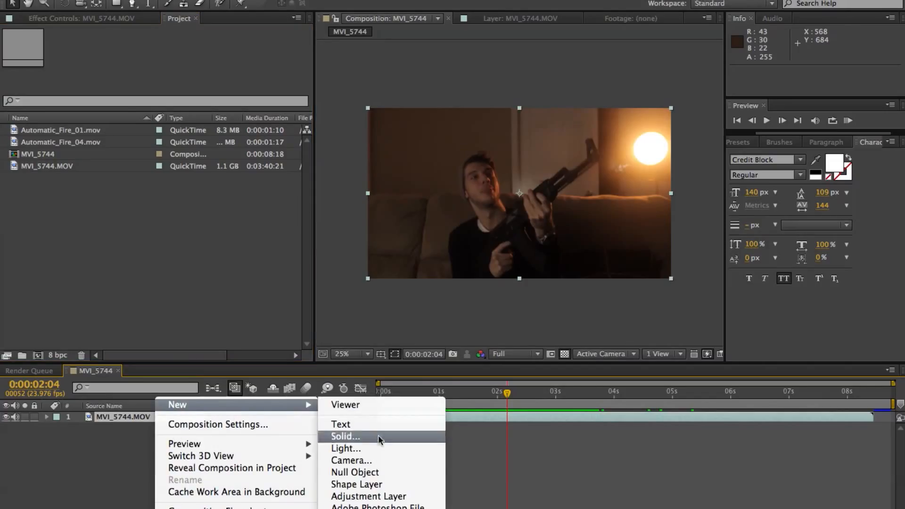
left_click(376, 473)
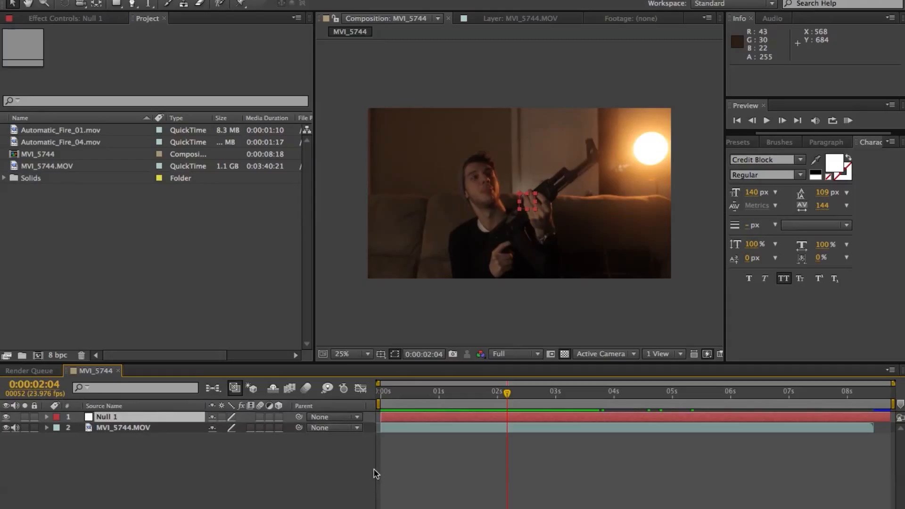
Step: Add Automatic_Fire_01.mov beneath the null at 0:00:02:04 and move it near the gun's muzzle, at about position 1784, 240
left_click(70, 132)
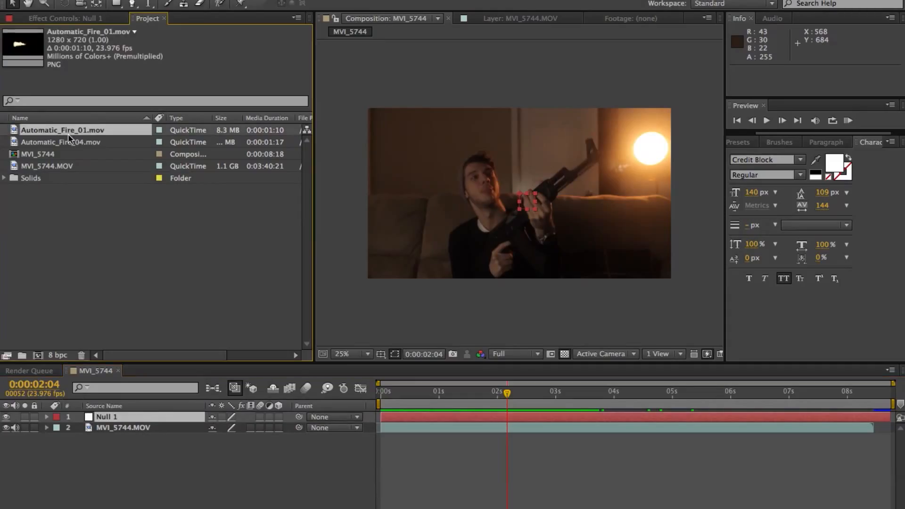
left_click_drag(68, 134, 506, 425)
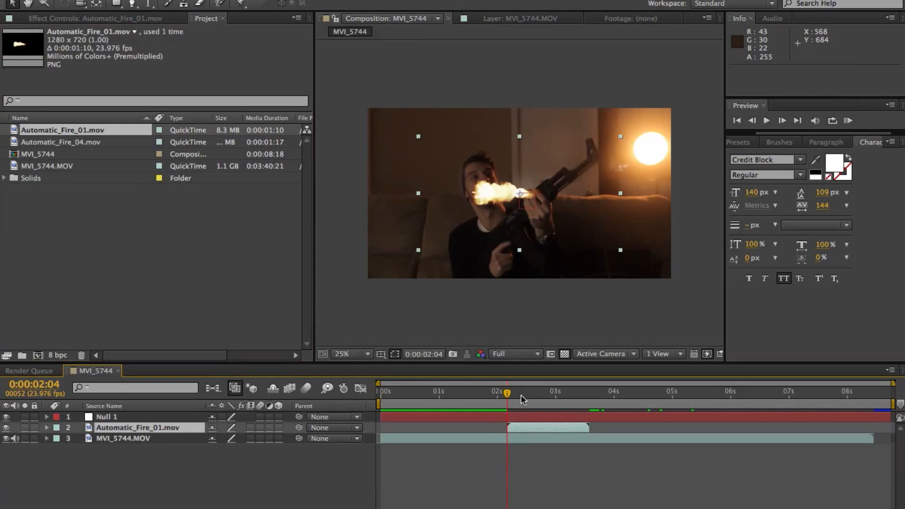
left_click_drag(490, 198, 619, 149)
Step: Move the Automatic_Fire_01.mov layer's anchor point to the base of the flash beside the gun's muzzle
key(".")
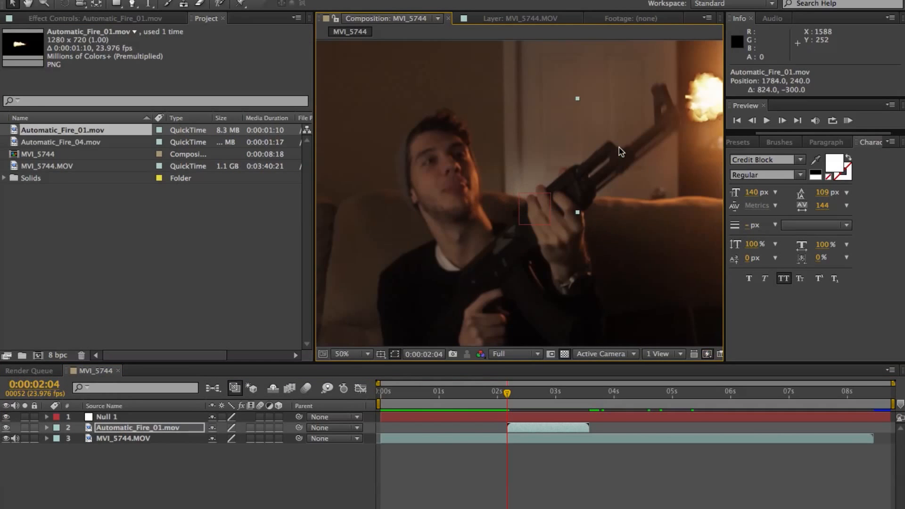
left_click_drag(637, 106, 477, 153)
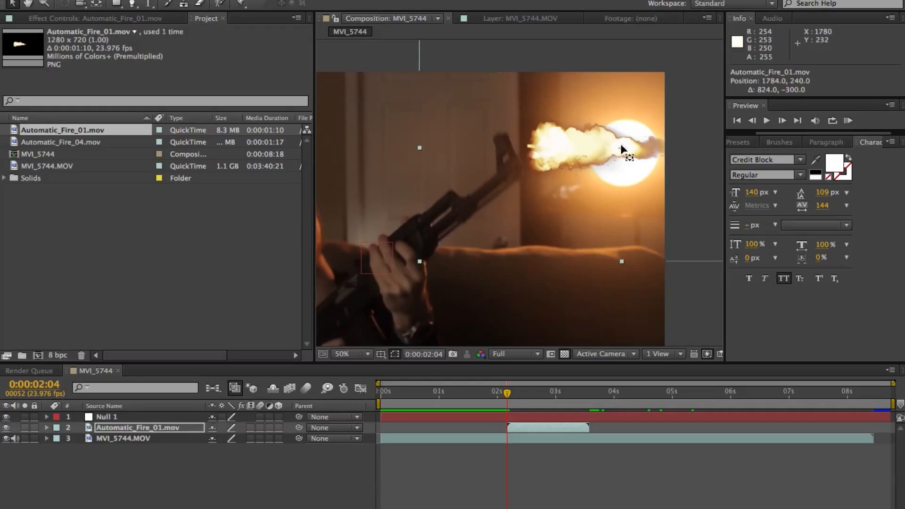
mouse_move(623, 148)
left_mouse_down()
mouse_move(587, 155)
mouse_move(527, 145)
left_mouse_up()
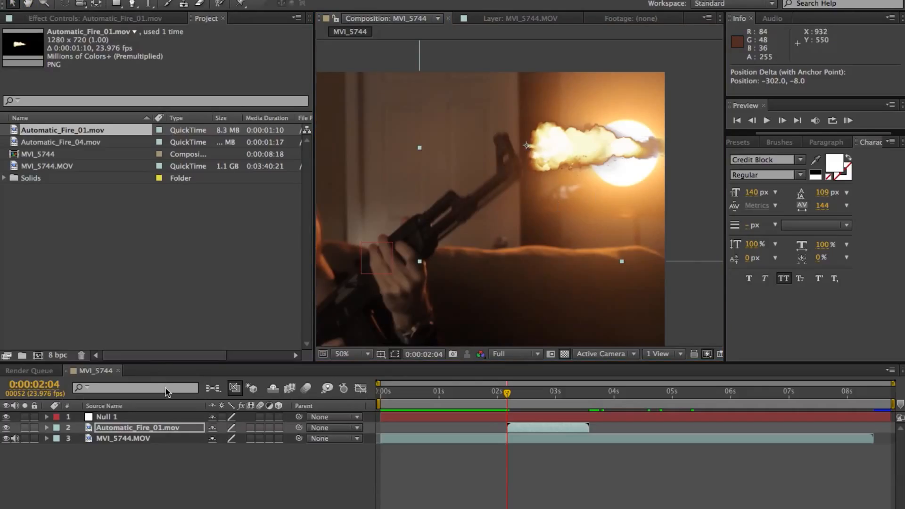
Step: Rotate the Automatic_Fire_01.mov layer to -34° and move it to about 1472, 272, in line with the gun's muzzle
key("r")
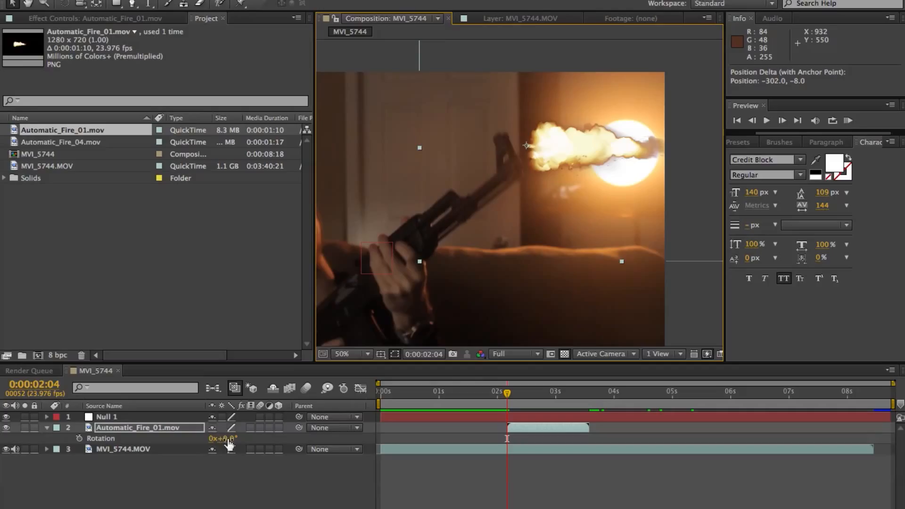
mouse_move(217, 439)
left_mouse_down()
mouse_move(205, 444)
mouse_move(225, 439)
left_mouse_up()
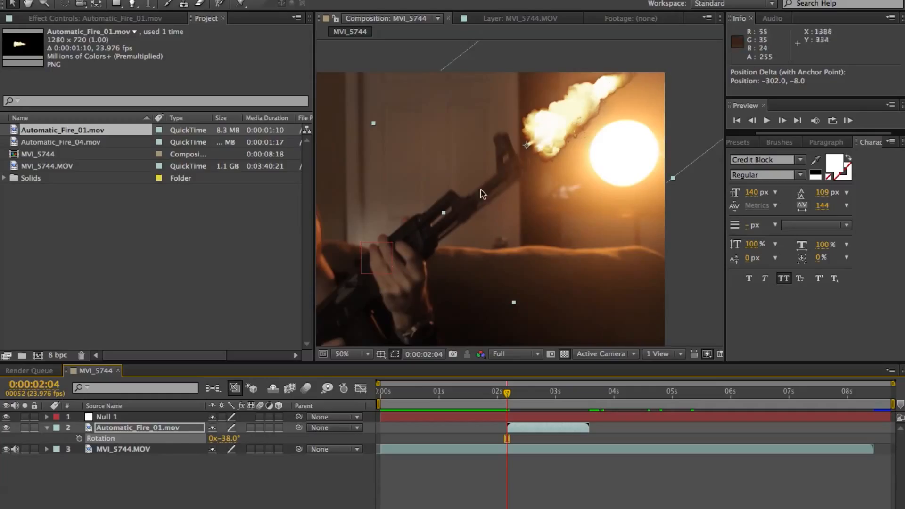
left_click_drag(228, 438, 230, 439)
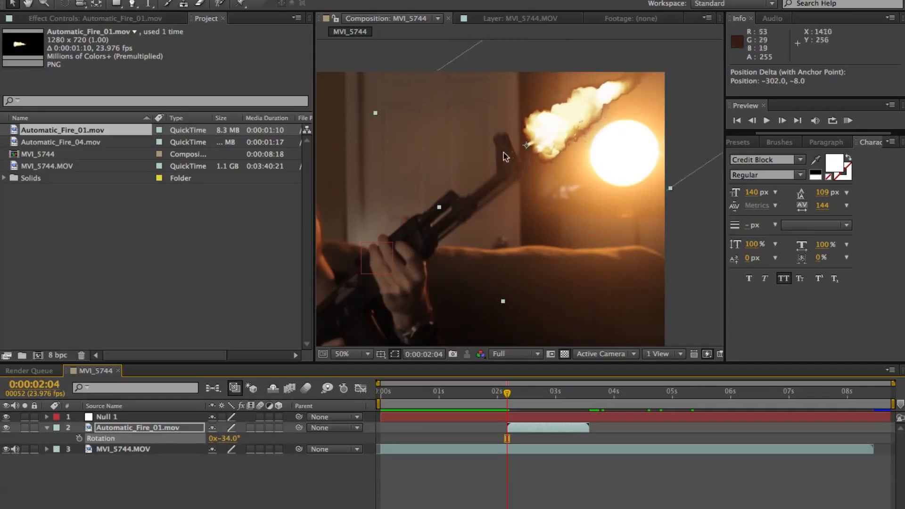
left_click_drag(550, 128, 546, 138)
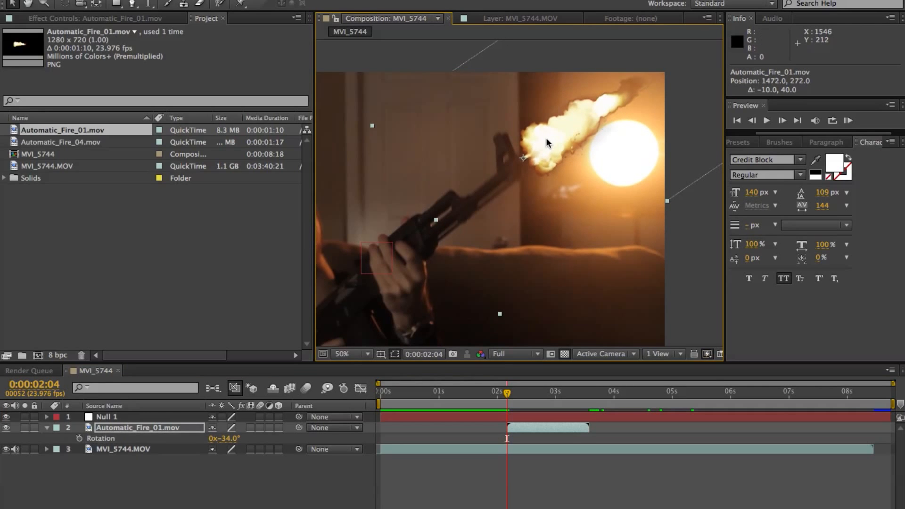
Step: Scale the Automatic_Fire_01.mov layer to 159% from its anchor point at the muzzle
key("s")
left_click_drag(249, 439, 290, 434)
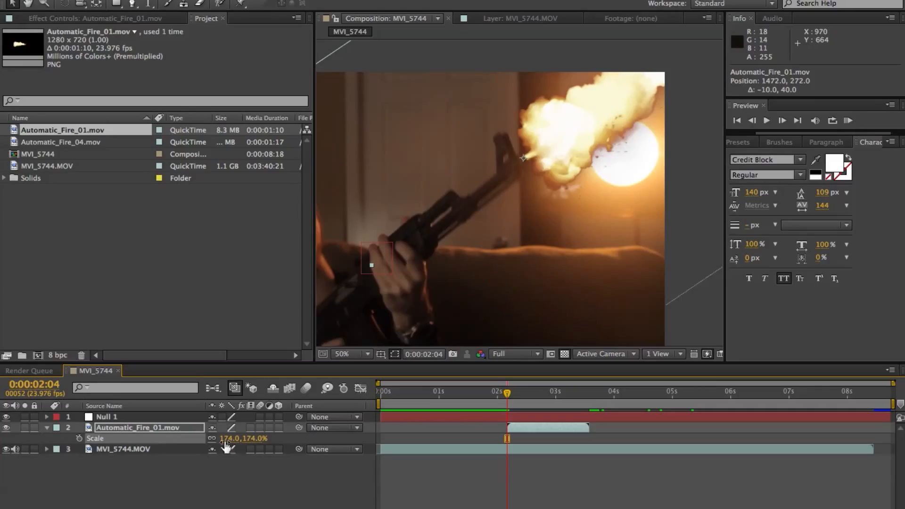
left_click_drag(253, 439, 235, 442)
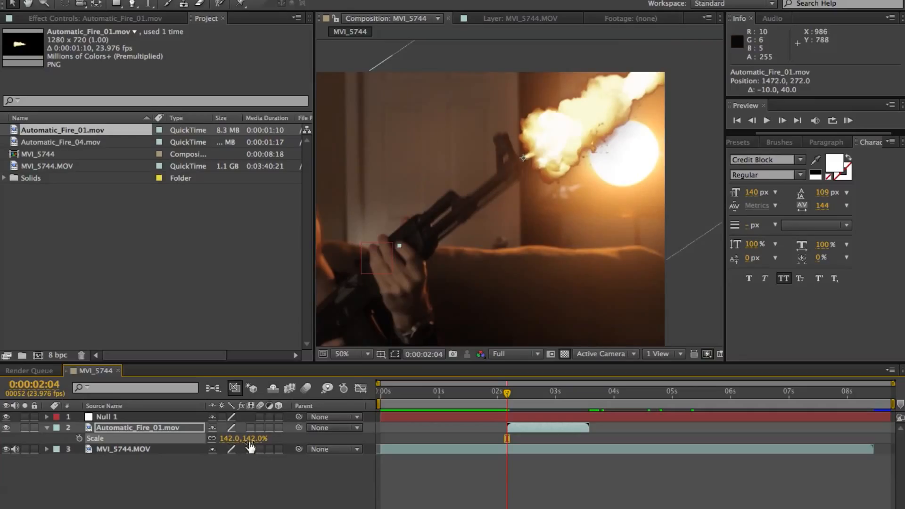
scroll(584, 175, "down", 1)
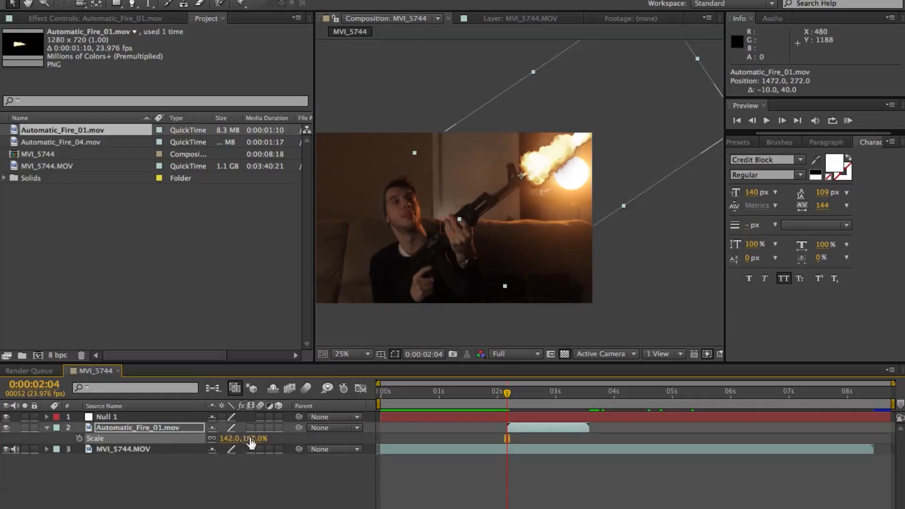
left_click_drag(250, 438, 262, 438)
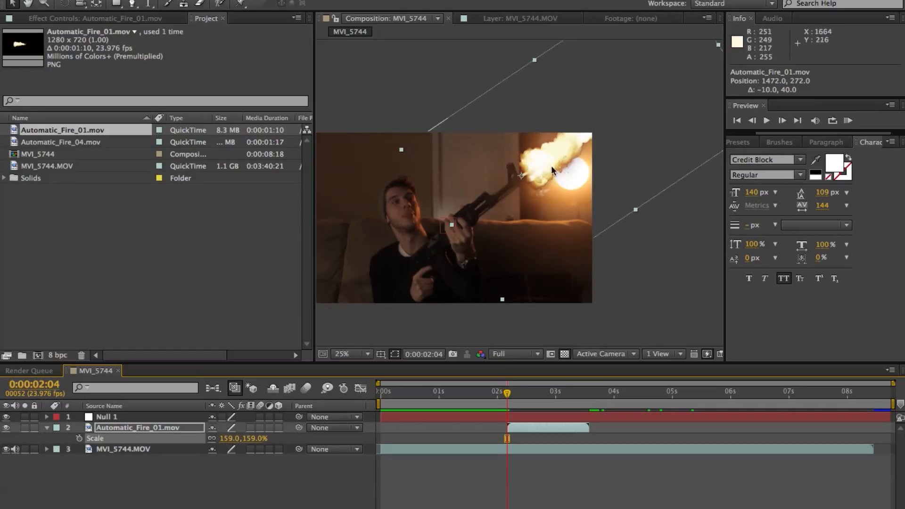
Step: Examine the scaled flash against the gun's muzzle and the full frame, checking its size and alignment with the barrel
scroll(550, 167, "up", 2)
scroll(551, 166, "down", 2)
scroll(539, 167, "up", 2)
scroll(533, 165, "down", 1)
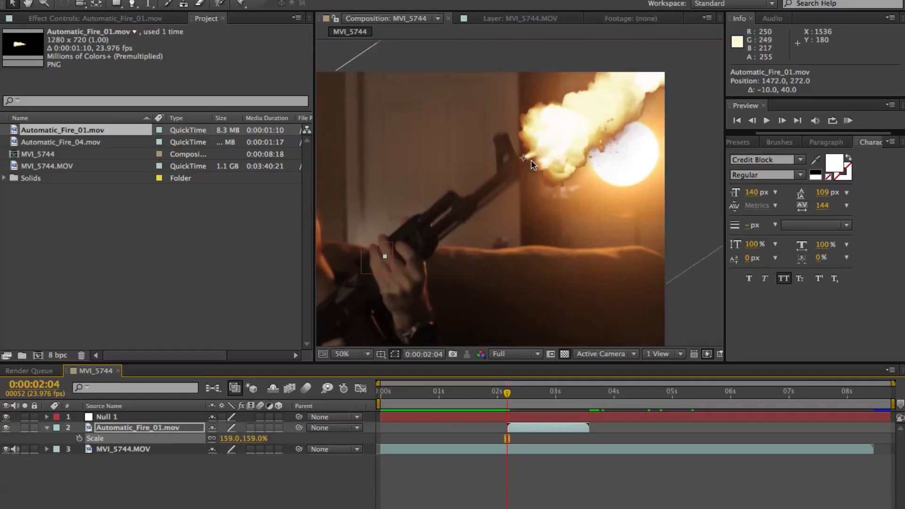
scroll(518, 167, "down", 2)
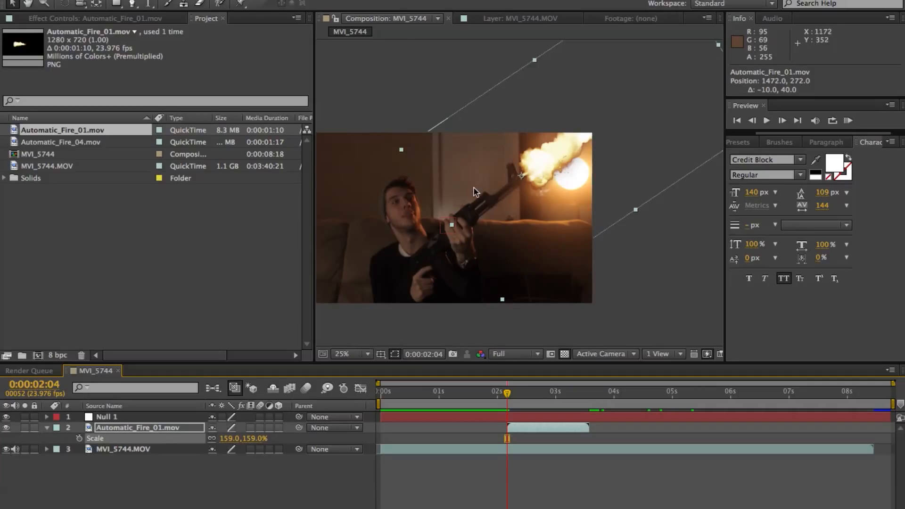
key("period")
left_click_drag(412, 209, 524, 159)
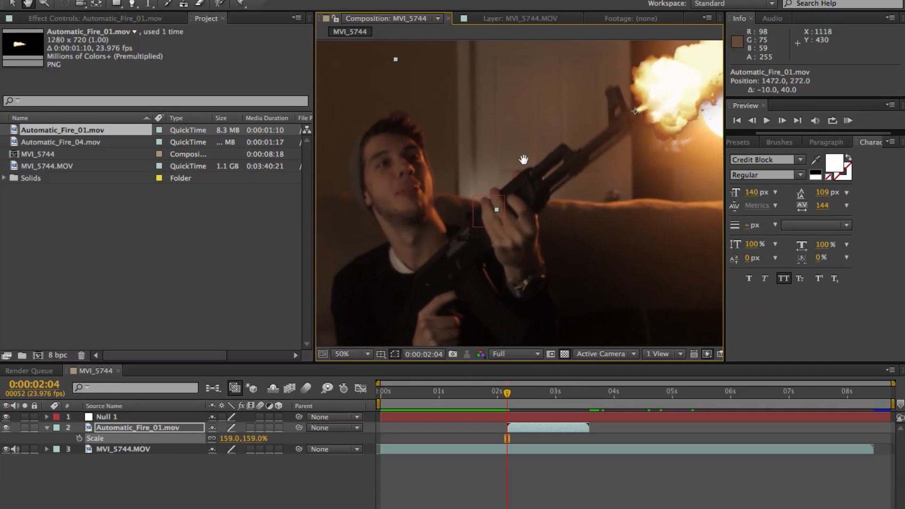
left_click_drag(527, 120, 434, 139)
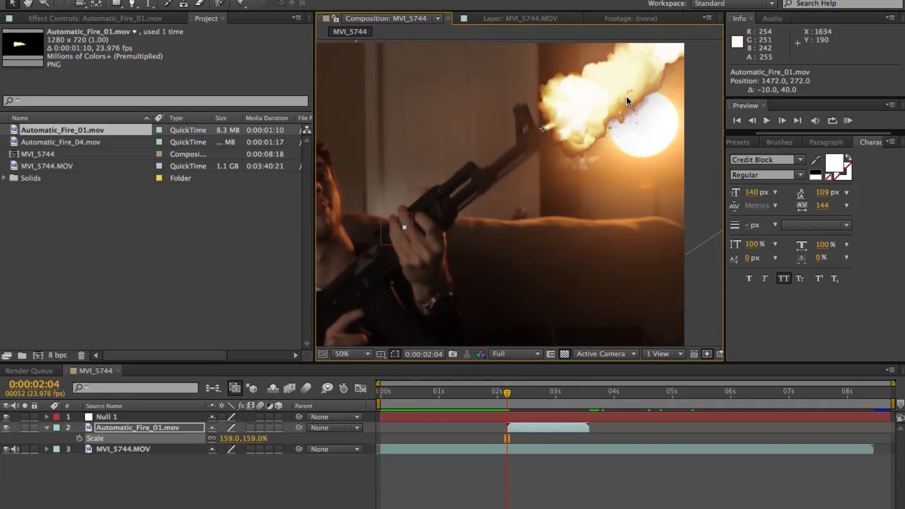
left_click_drag(454, 182, 517, 149)
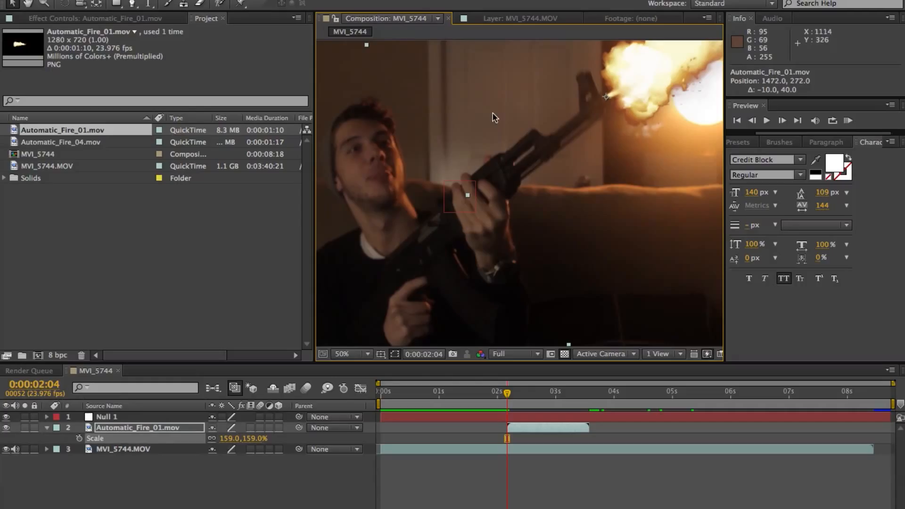
key("comma")
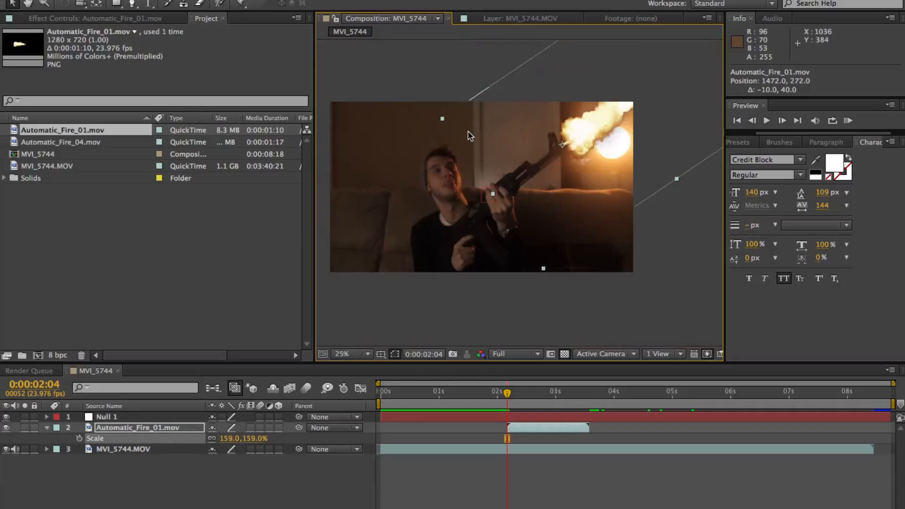
key("period")
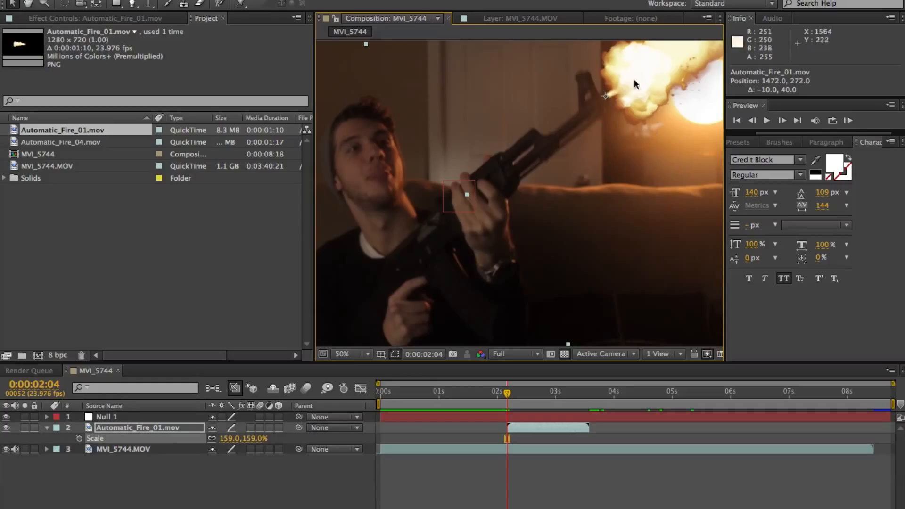
key("comma")
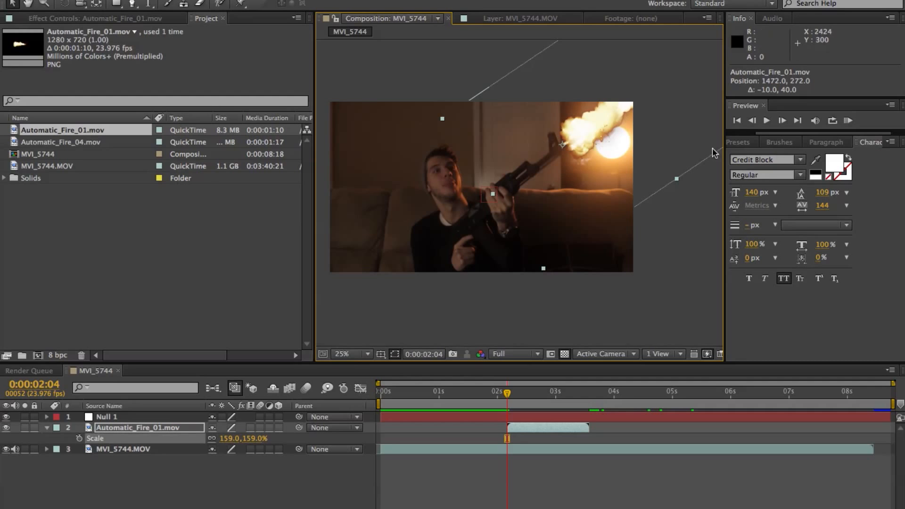
key("period")
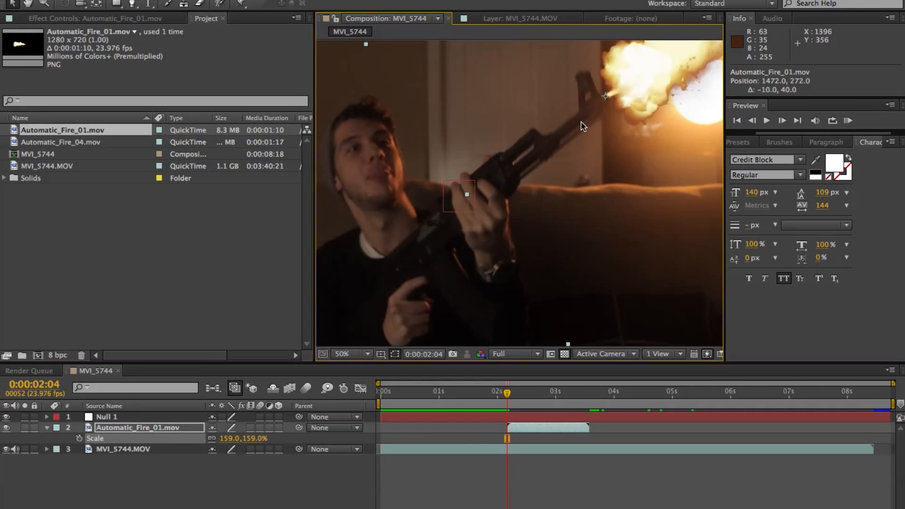
left_click_drag(593, 116, 506, 199)
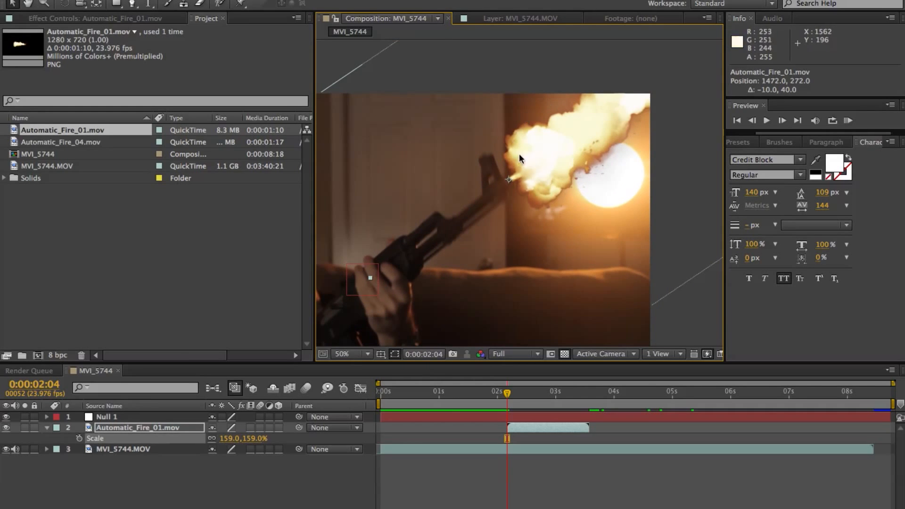
key("comma")
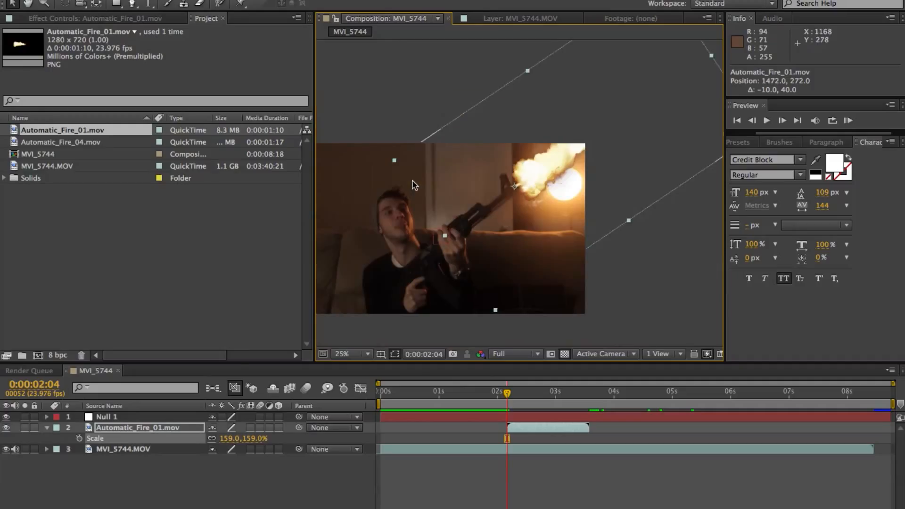
Step: Parent the Automatic_Fire_01.mov layer to the Null 1 layer
left_click(126, 431)
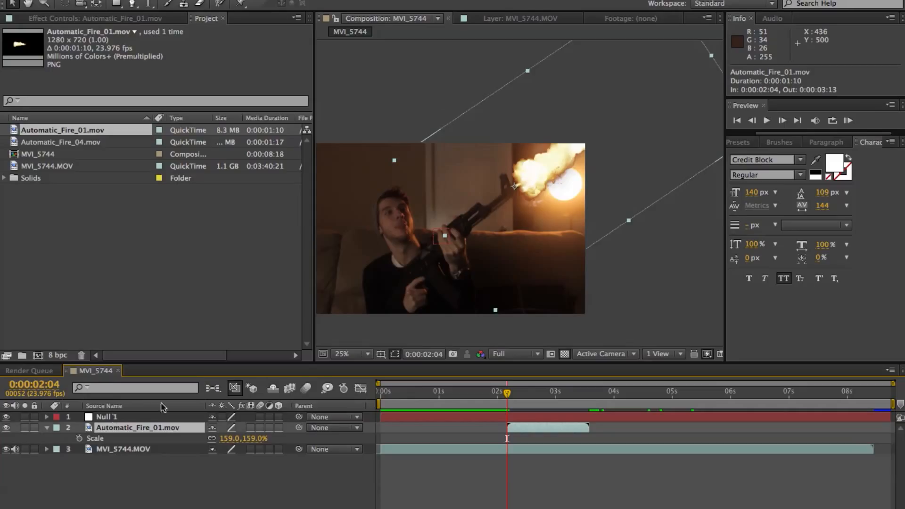
left_click(329, 428)
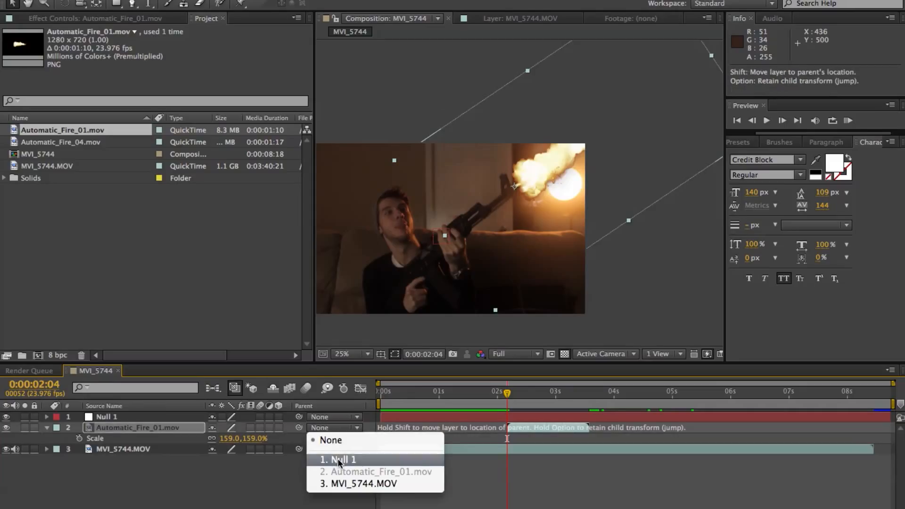
left_click(244, 487)
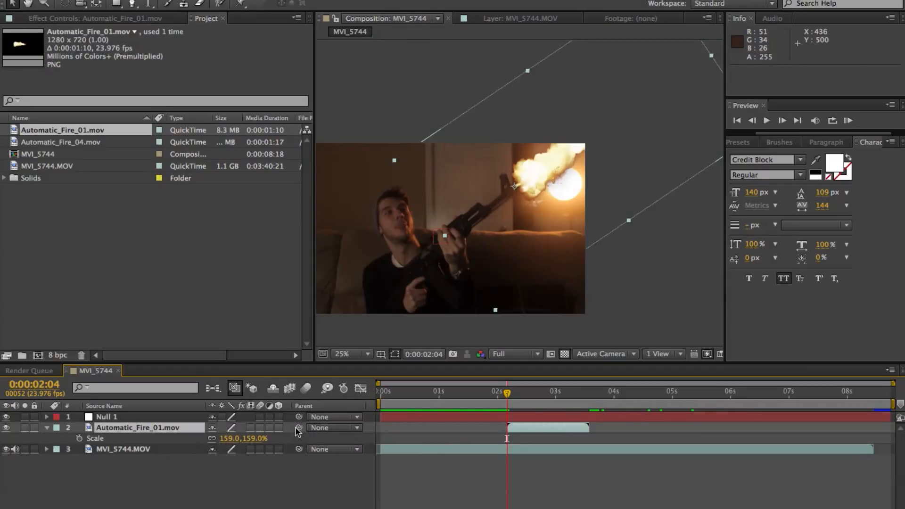
left_click_drag(298, 430, 145, 419)
Step: Test the parenting by moving Null 1 to about 728, 460, and undo the move
left_click(117, 417)
key("period")
key("comma")
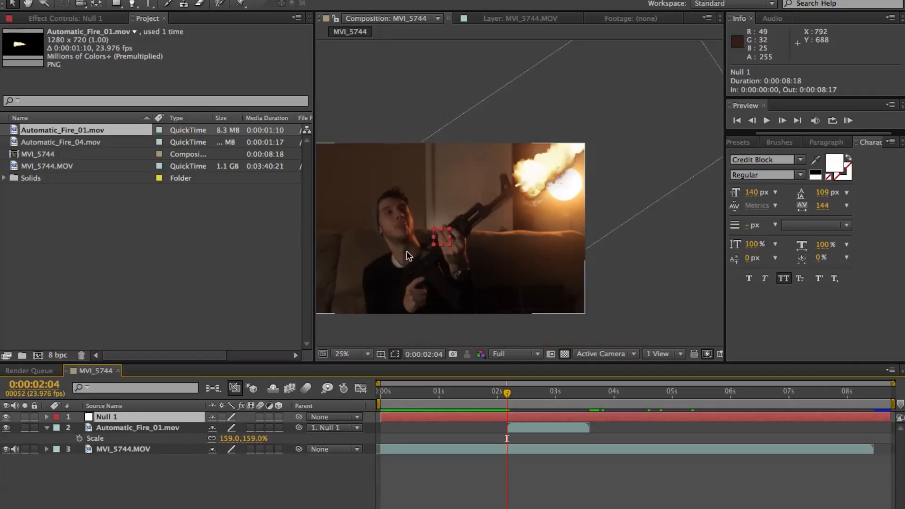
left_click(433, 234)
left_click_drag(433, 234, 395, 218)
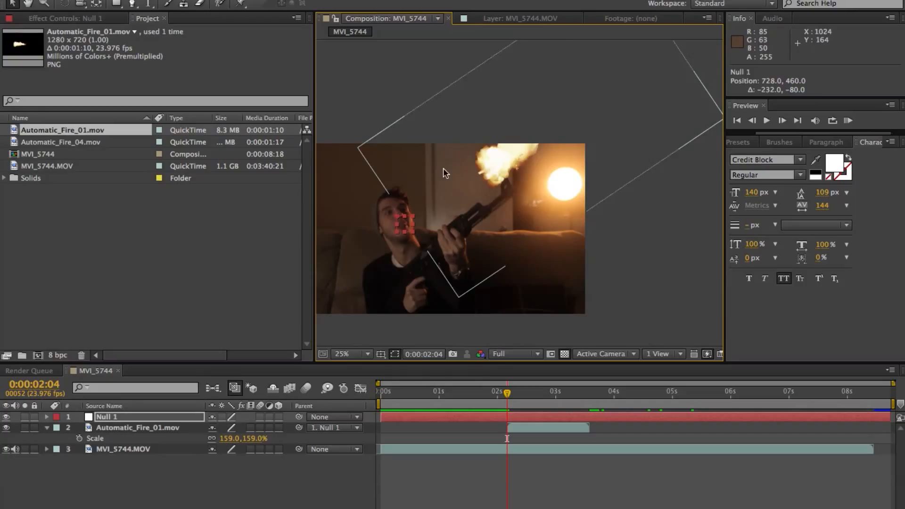
key("ctrl+z")
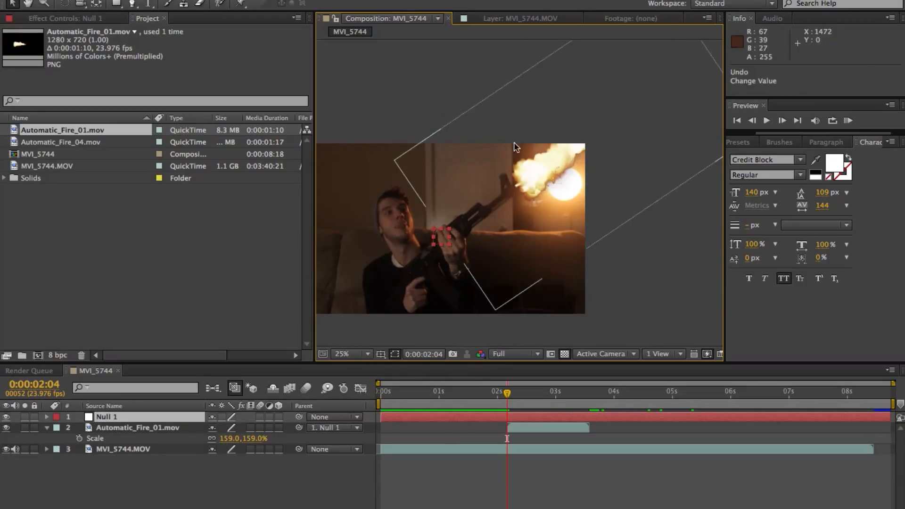
Step: Remove the flash layer's parent and move Null 1 to the base of the flash, at about 1478, 278
left_click(328, 428)
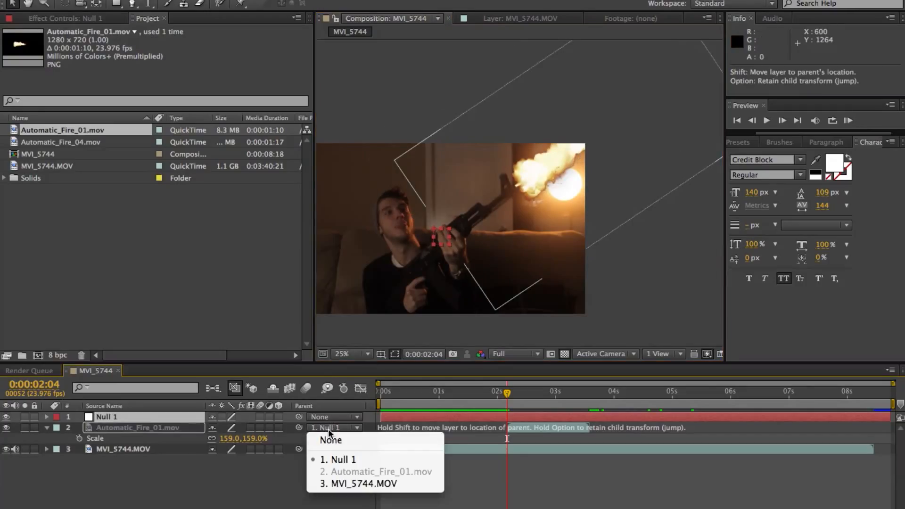
left_click(333, 440)
key("period")
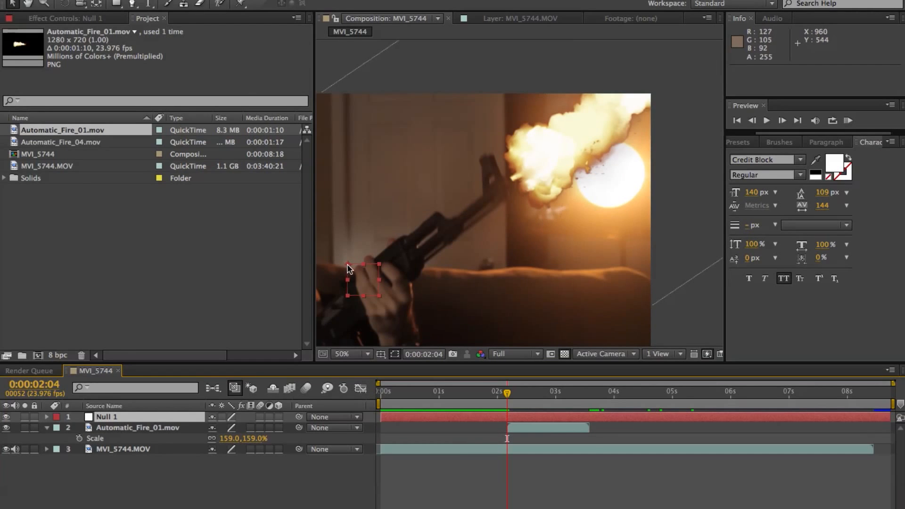
left_click_drag(349, 264, 511, 183)
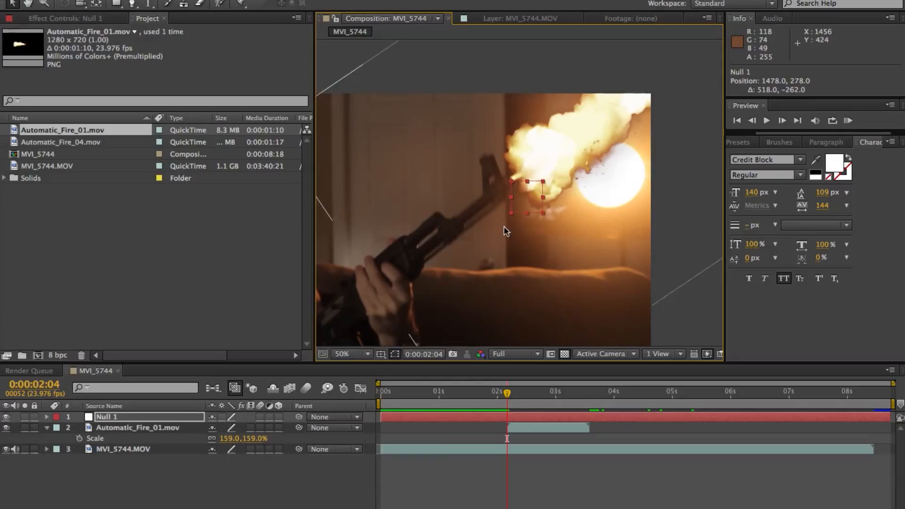
Step: Parent the Automatic_Fire_01.mov layer back to Null 1 at its new place by the muzzle
left_click(332, 433)
left_click(332, 456)
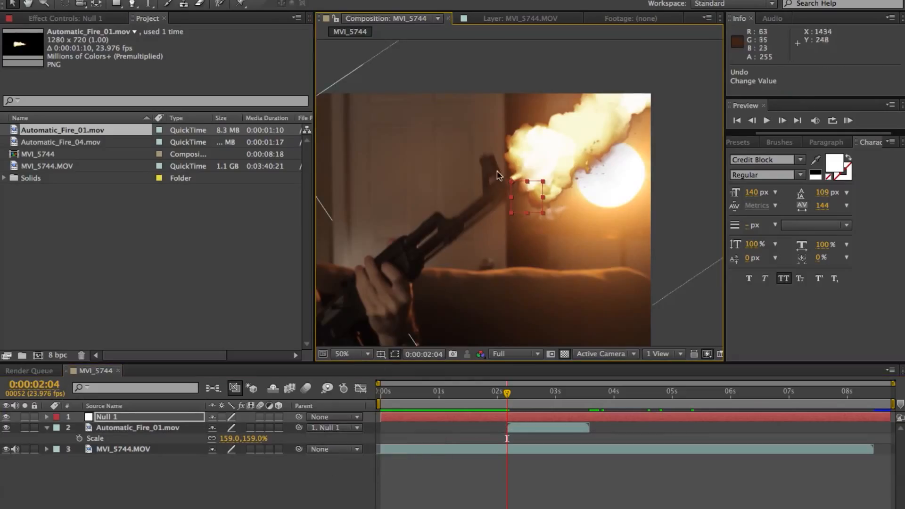
Step: Enable keyframing on Null 1's Position and Rotation at 0:00:02:04
scroll(520, 202, "down", 4)
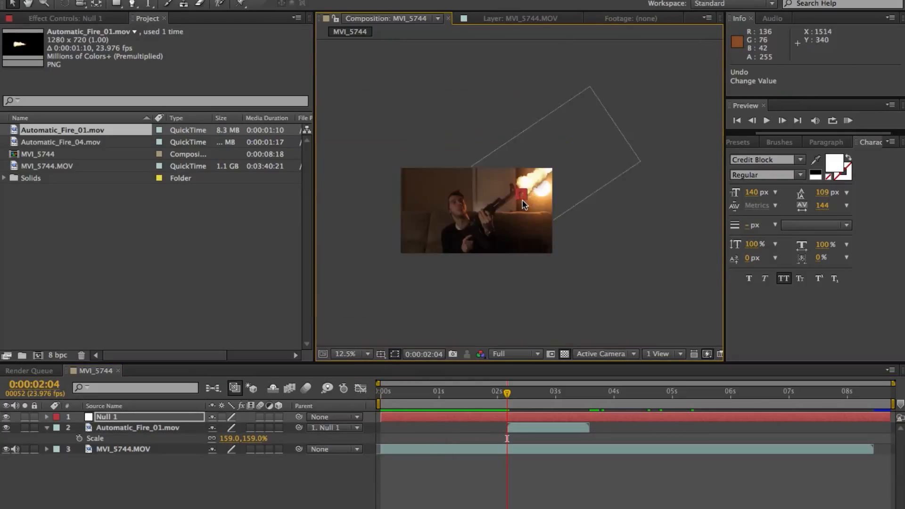
scroll(523, 204, "up", 1)
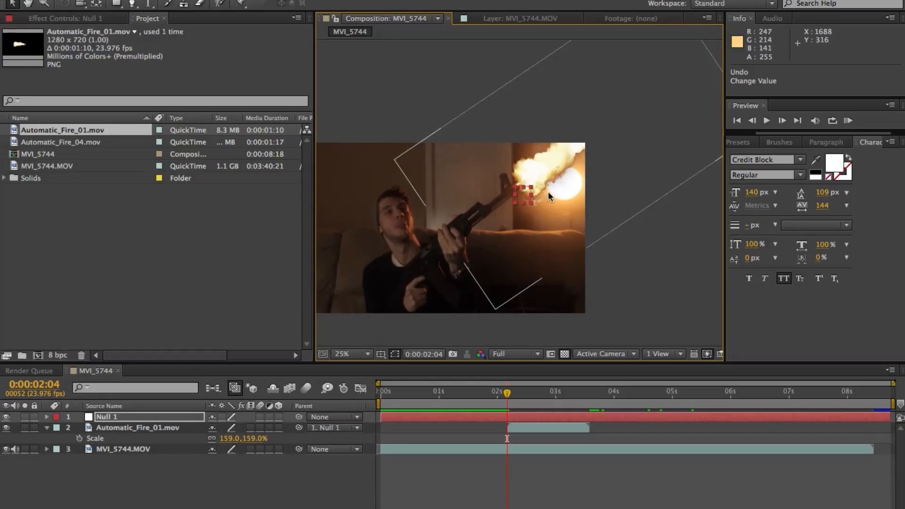
scroll(548, 191, "up", 1)
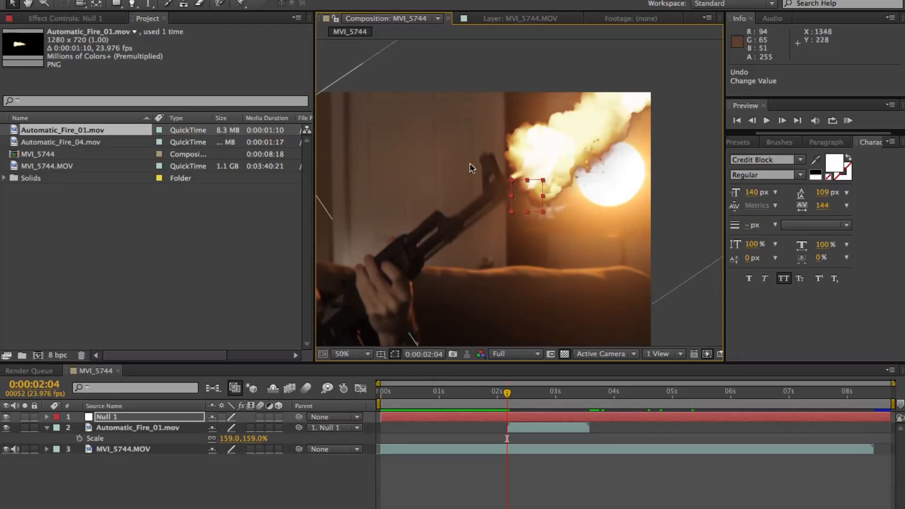
scroll(533, 213, "down", 2)
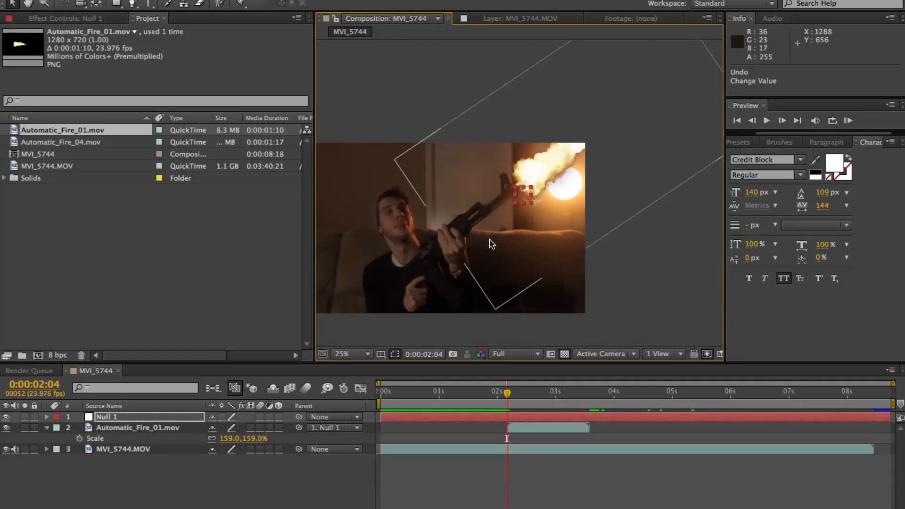
scroll(489, 242, "up", 4)
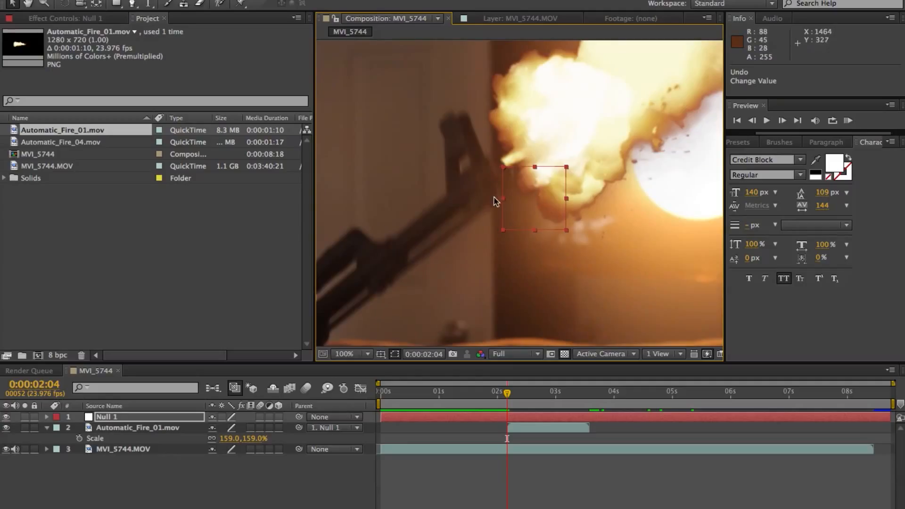
key("p")
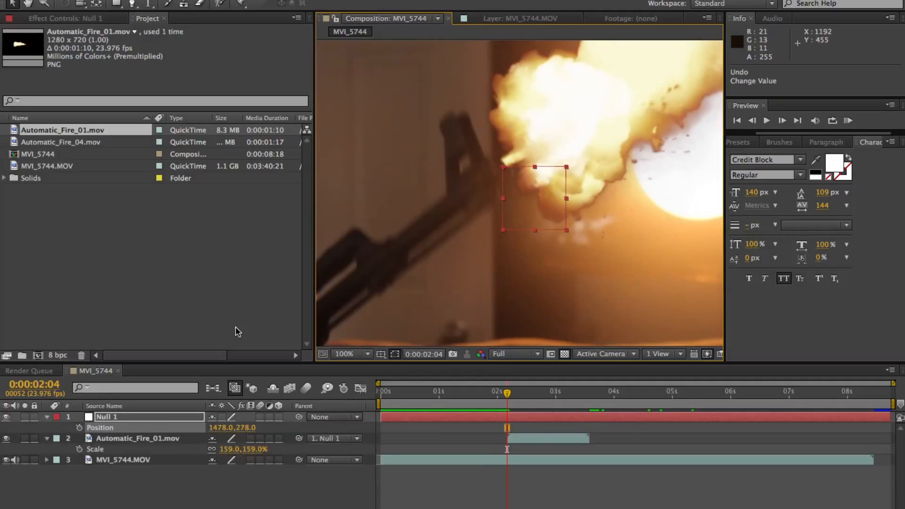
key("shift+r")
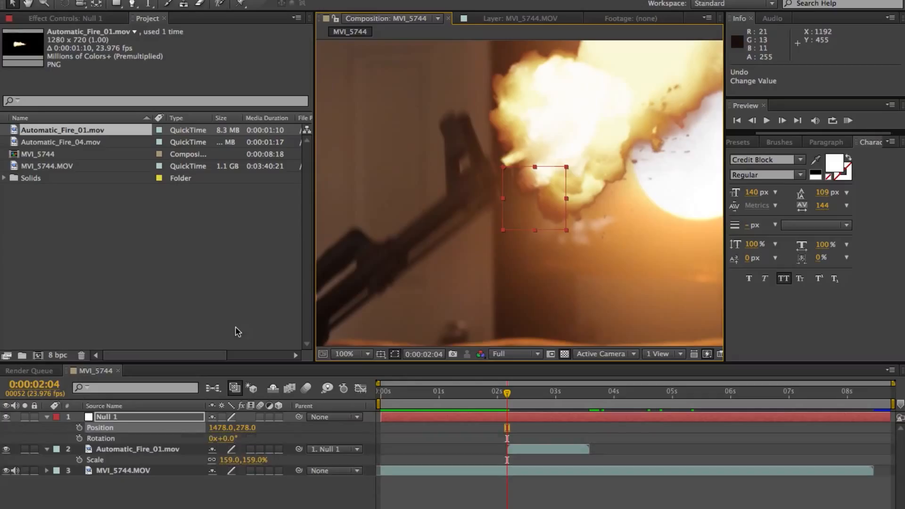
left_click(80, 438)
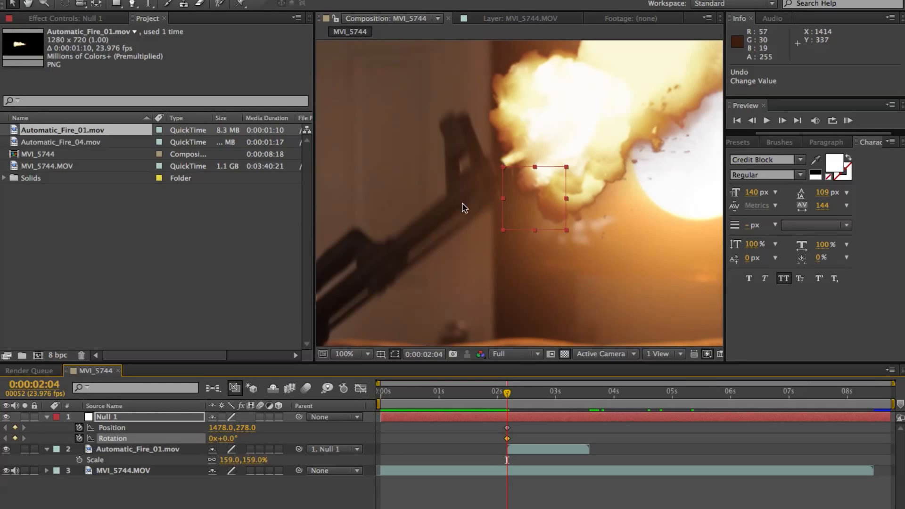
Step: At 0:00:02:07, keyframe Null 1 on the muzzle at position 1346, 106 with a rotation of -12°
key("Page_Down")
key("Page_Up")
key("Page_Down")
key("Page_Down")
key("Page_Up")
key("Page_Down")
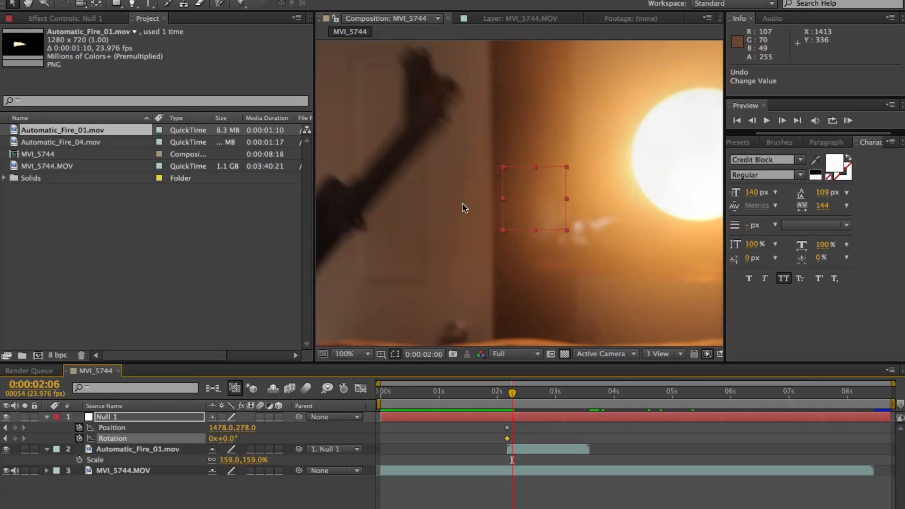
key("Page_Down")
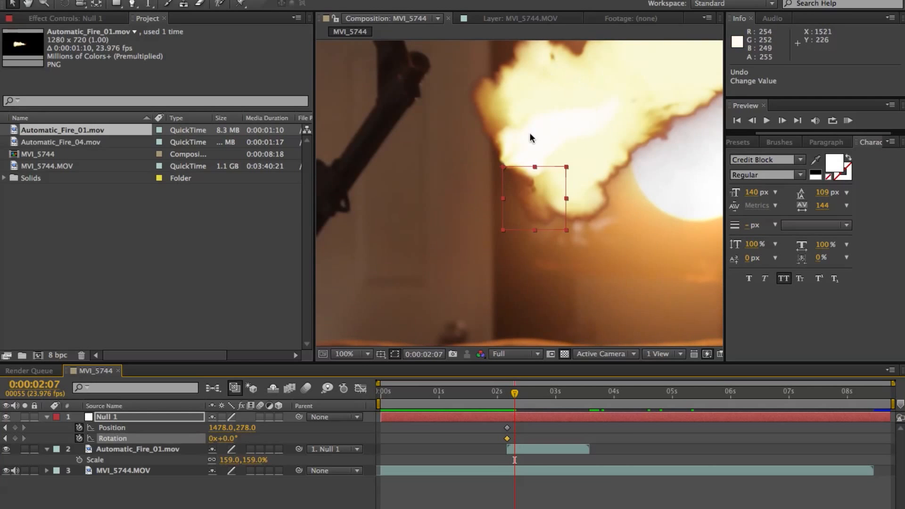
key("comma")
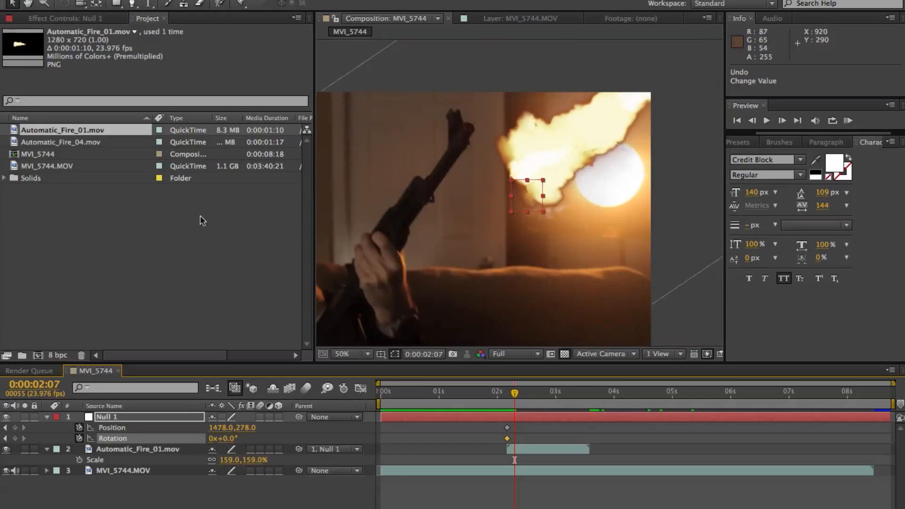
left_click(121, 416)
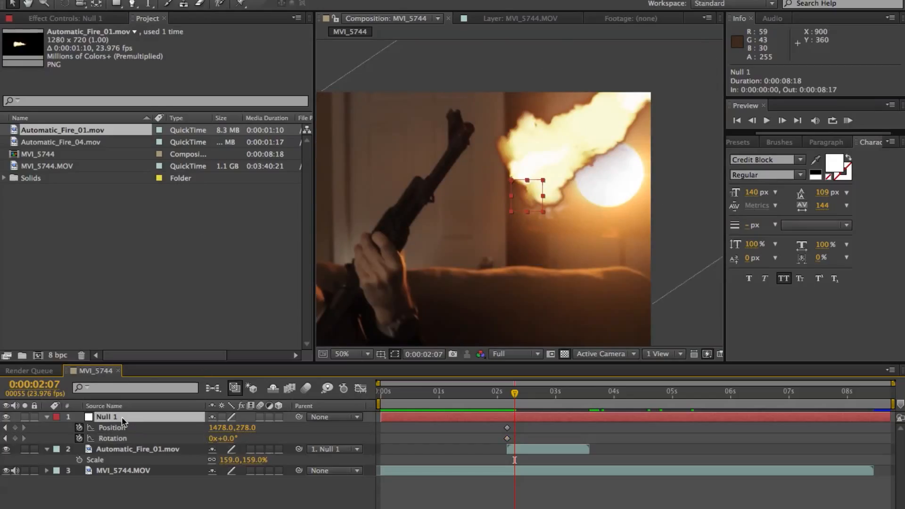
left_click_drag(512, 184, 469, 126)
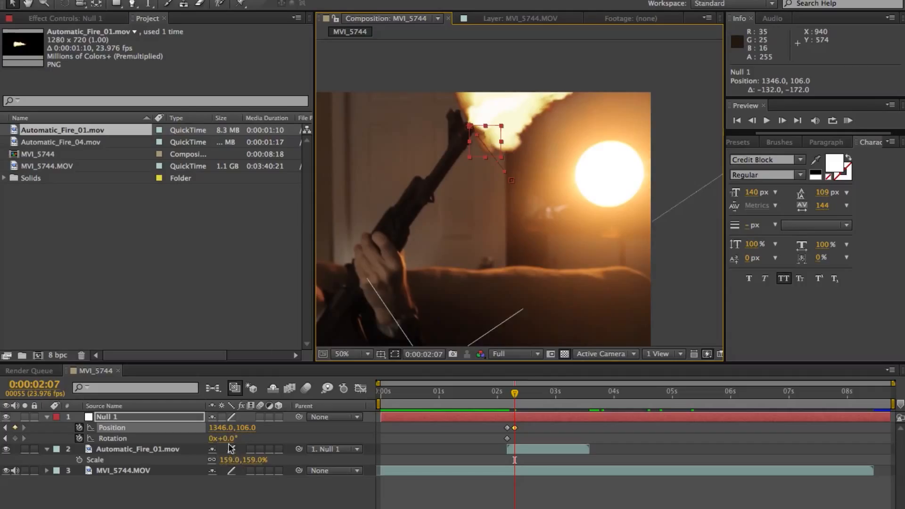
left_click_drag(223, 439, 225, 439)
scroll(345, 237, "down", 1)
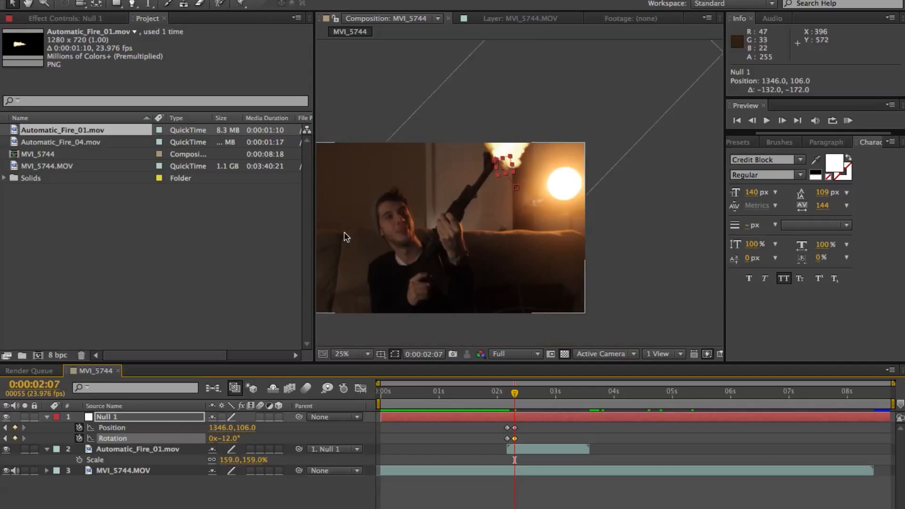
Step: At 0:00:02:10, keyframe Null 1 on the muzzle at position 1162, 136 with a rotation of -19°
key("Page_Down")
key("Page_Down")
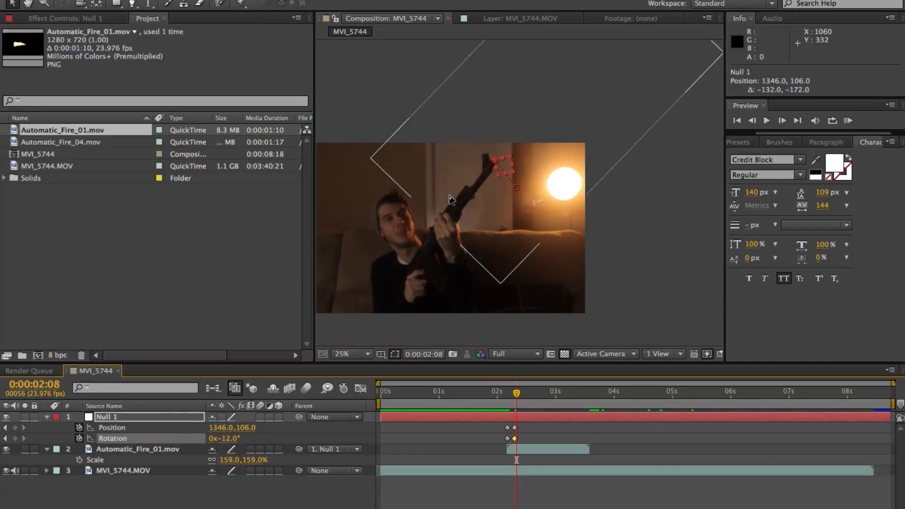
key("Page_Down")
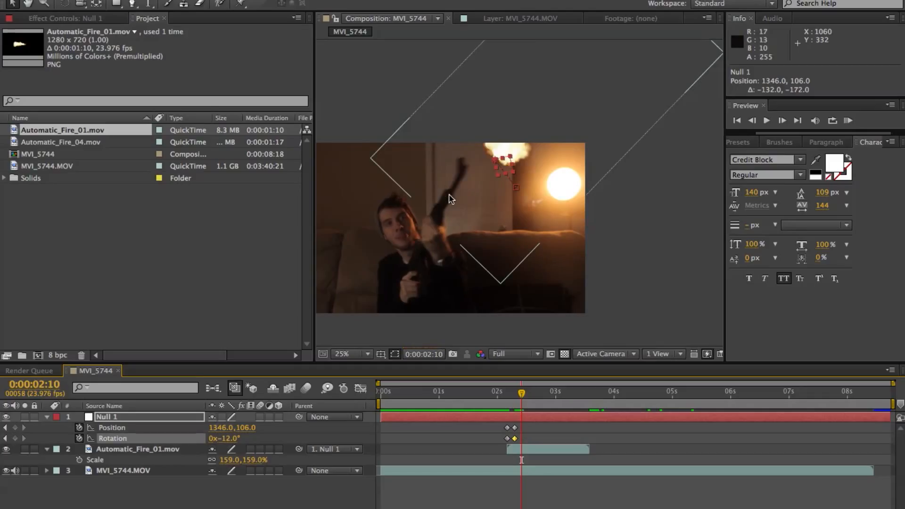
key("period")
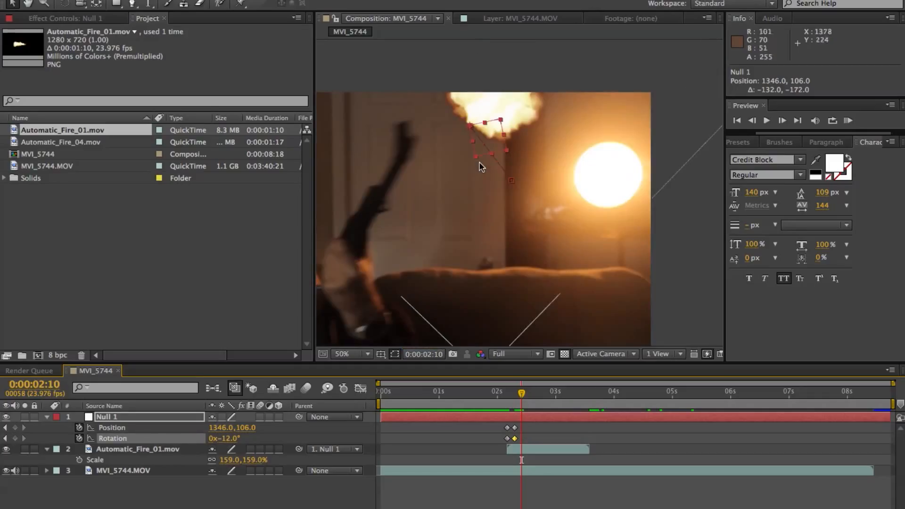
left_click_drag(470, 133, 411, 139)
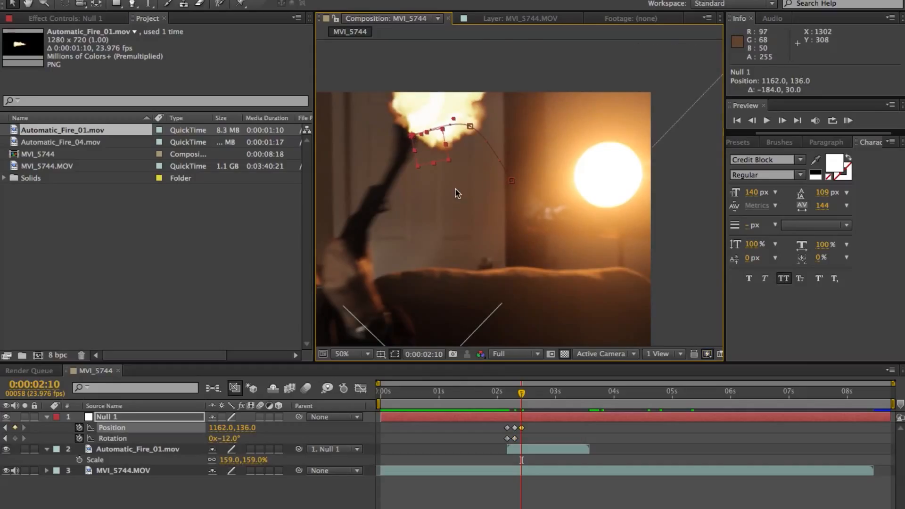
key("comma")
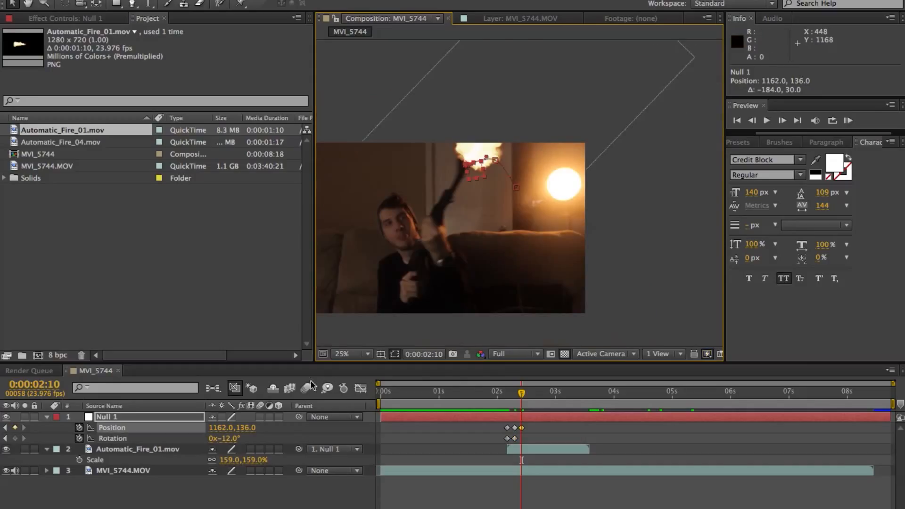
left_click_drag(238, 437, 234, 437)
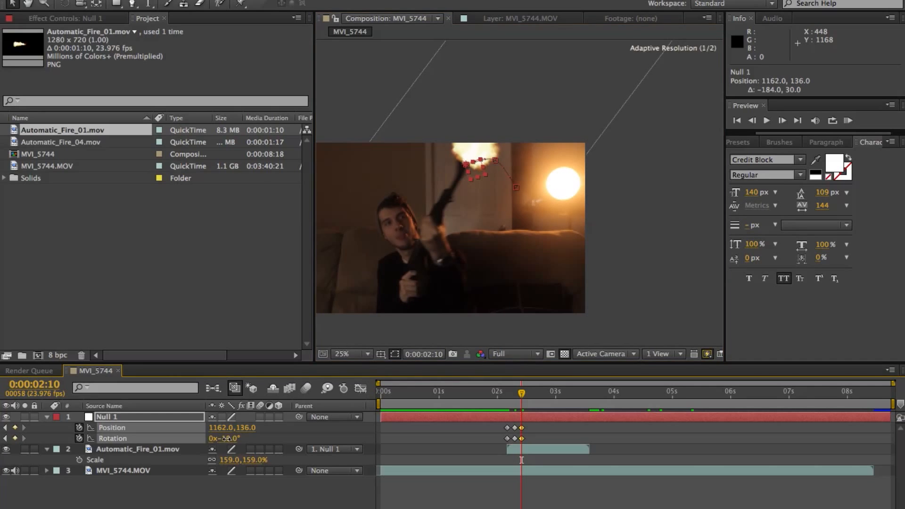
Step: At 0:00:02:13, keyframe Null 1 on the muzzle at position 722, 168 with a rotation of -44°
key("Page_Down")
key("Page_Down")
key("Page_Down")
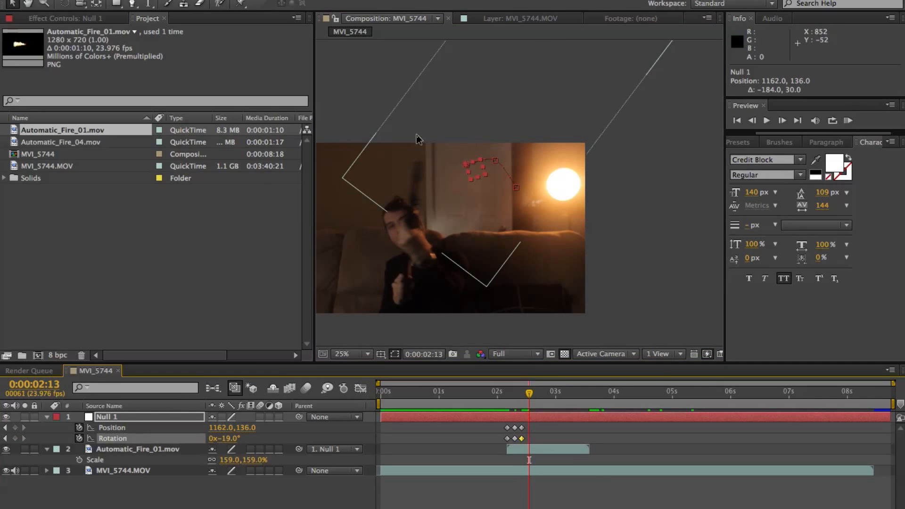
left_click_drag(467, 171, 397, 175)
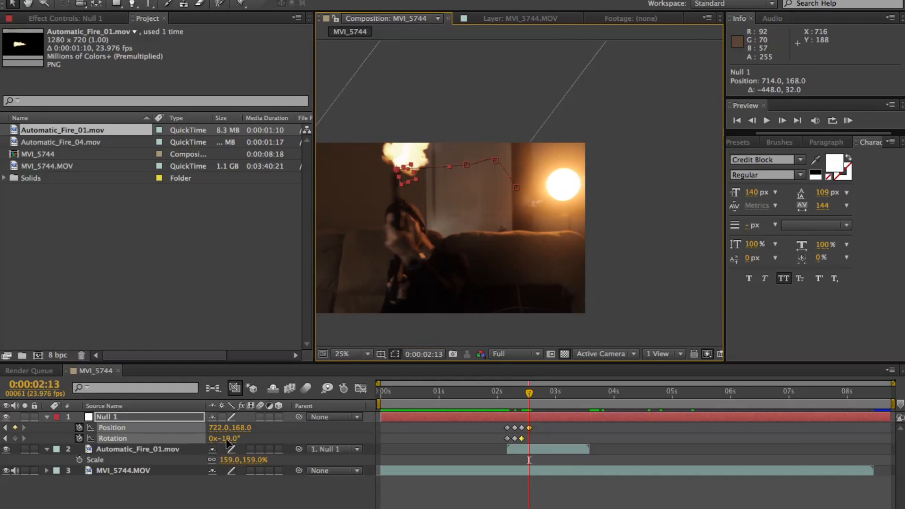
left_click_drag(229, 439, 211, 439)
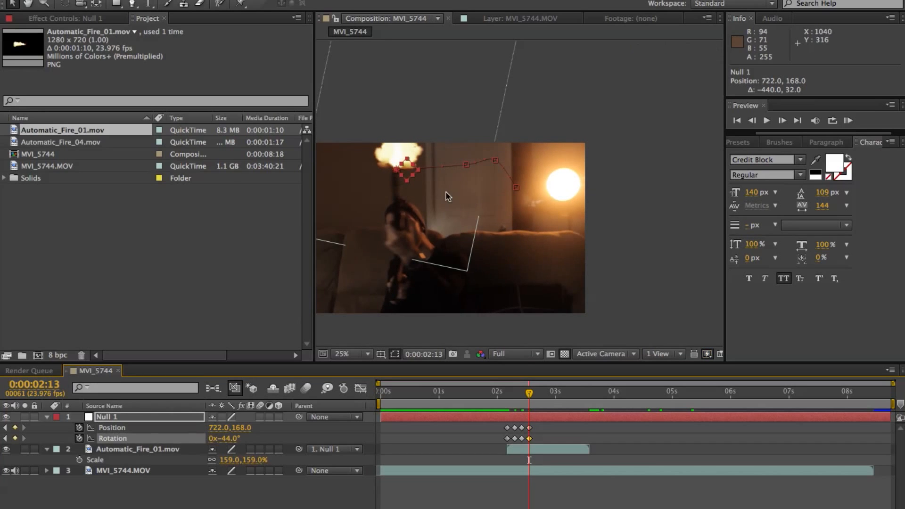
scroll(496, 187, "up", 2)
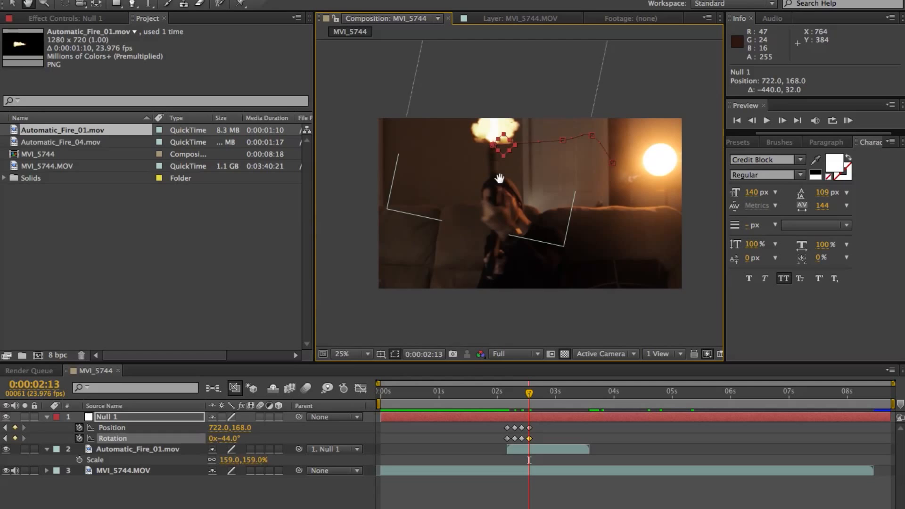
left_click_drag(433, 165, 481, 189)
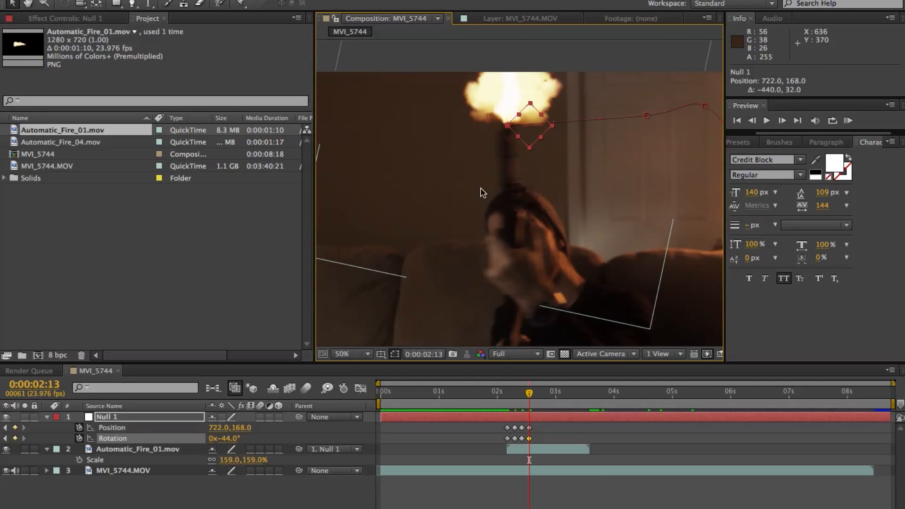
scroll(482, 191, "down", 2)
Step: At 0:00:02:15, move Null 1 to the muzzle at position 418, 248 and rotate it to -110°
key("Page_Down")
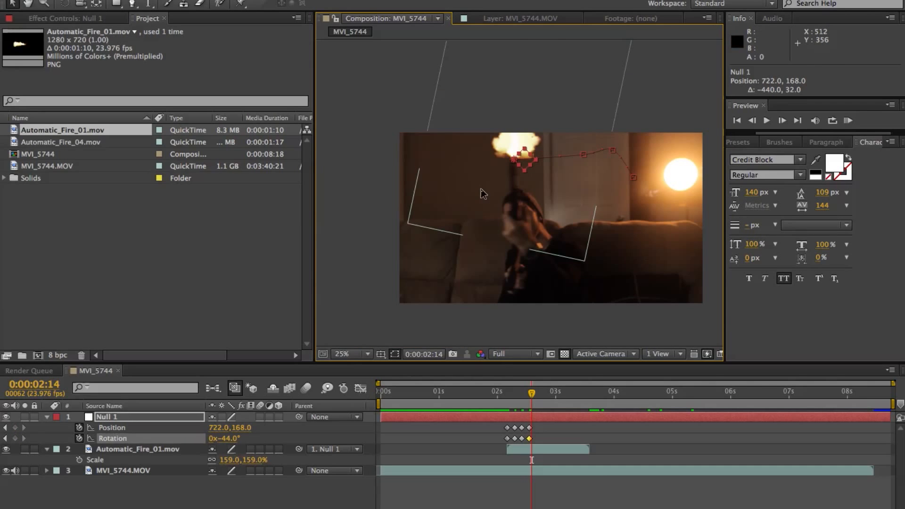
key("Page_Down")
scroll(508, 137, "up", 2)
left_click_drag(507, 126, 412, 151)
key("Page_Down")
left_click_drag(226, 439, 179, 434)
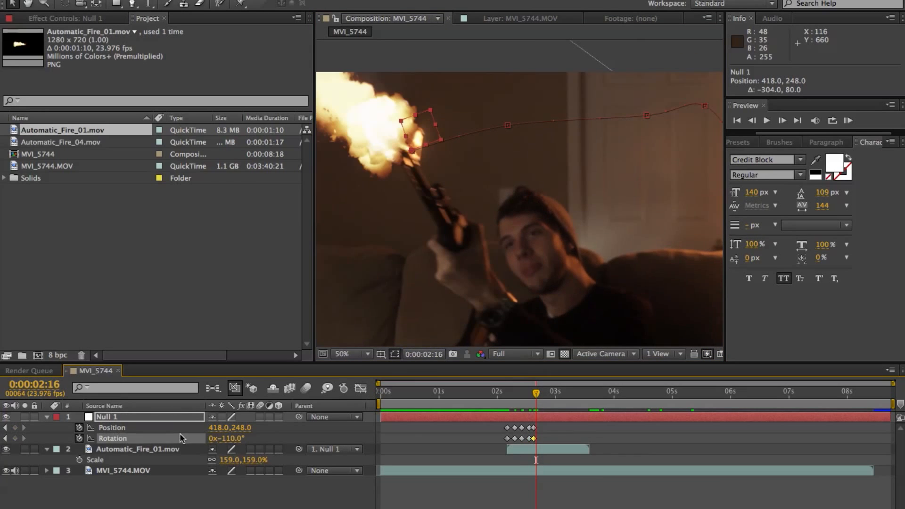
Step: Replace Null 1's 0:00:02:15 keyframes with ones at 0:00:02:16, at position 380, 224 and with its rotation realigned to the barrel
left_click_drag(244, 434, 247, 436)
left_click_drag(412, 151, 400, 144)
key("equal")
key("equal")
left_click_drag(520, 423, 531, 442)
key("Delete")
left_click_drag(229, 438, 231, 438)
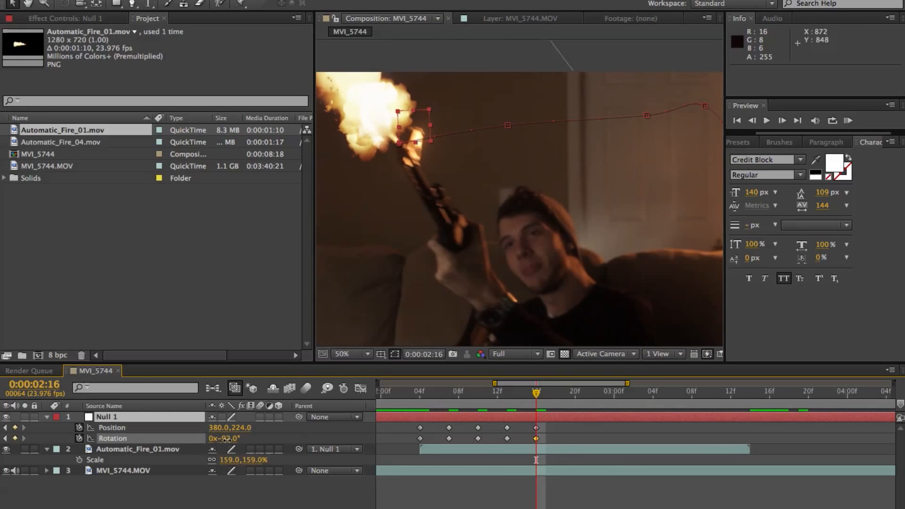
Step: At 0:00:02:19, keyframe Null 1's position on the muzzle and its rotation along the gun barrel
left_click(304, 431)
key("Page_Down")
key("Page_Down")
key("Page_Down")
left_click_drag(399, 145, 435, 143)
left_click_drag(229, 439, 265, 427)
Step: At 0:00:02:22, keyframe Null 1 on the muzzle at position 1062, 388 with a rotation of -20°
key("Page_Down")
key("Page_Down")
key("Page_Down")
left_click_drag(436, 141, 615, 194)
left_click_drag(231, 439, 228, 439)
Step: At 0:00:03:01, keyframe Null 1 on the muzzle at position 1480, 544 with a rotation of 13°
key("Page_Down")
key("Page_Down")
key("Page_Down")
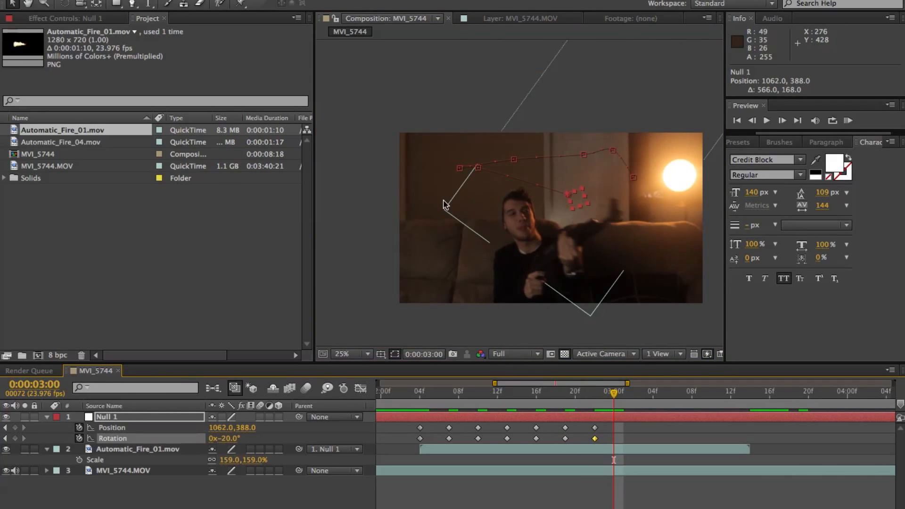
left_click_drag(622, 200, 590, 186)
left_click_drag(229, 439, 256, 438)
Step: Check the frames after 0:00:03:01 and preview the animated muzzle flash
key("Page_Down")
key("Page_Down")
key("Page_Down")
key("Page_Down")
key("Page_Down")
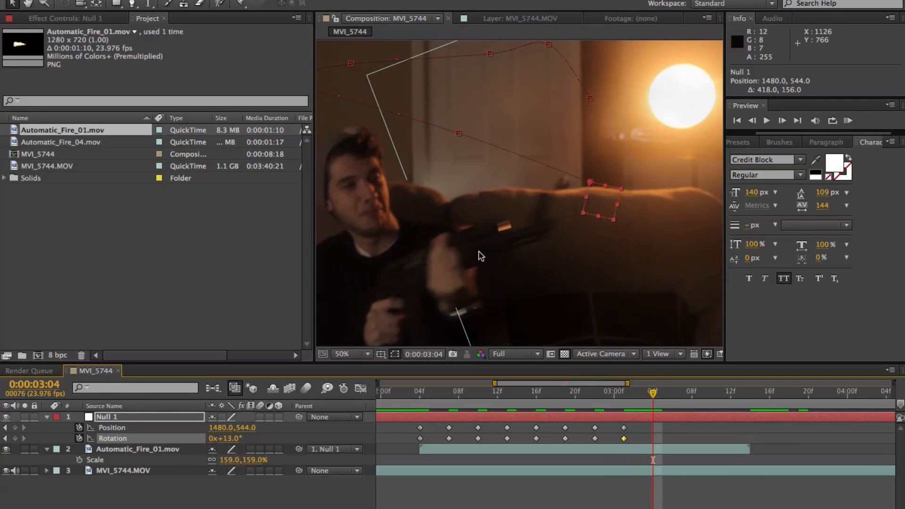
key("space")
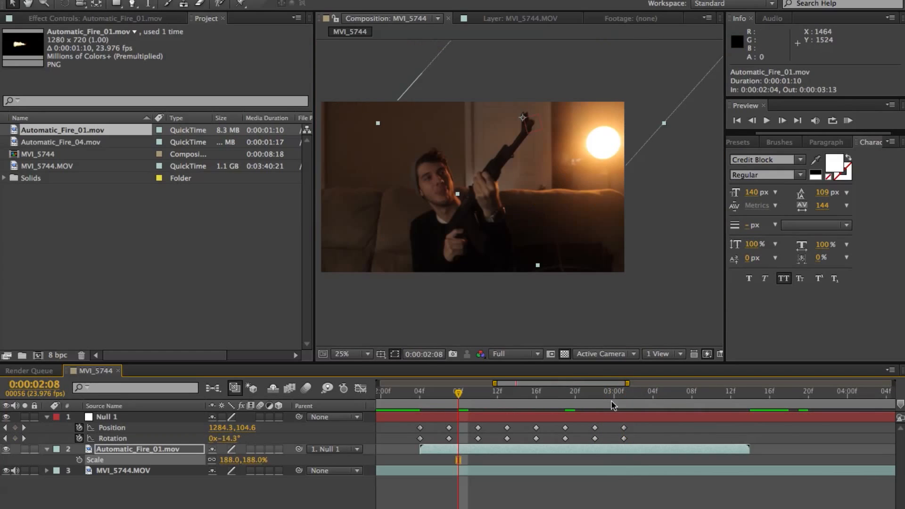
Step: Duplicate the Automatic_Fire_01.mov layer and move the copy so that it starts at 0:00:03:03
left_click_drag(621, 396, 633, 395)
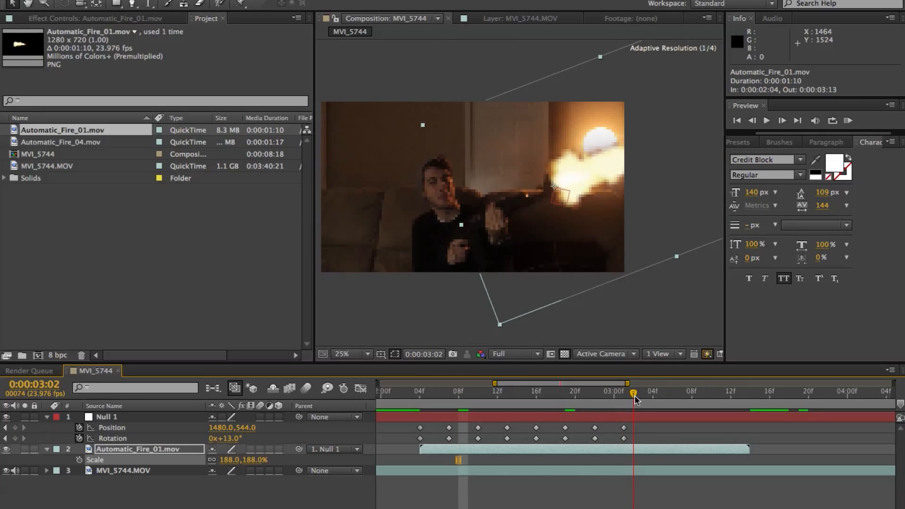
key("Page_Down")
key("Page_Down")
key("Page_Down")
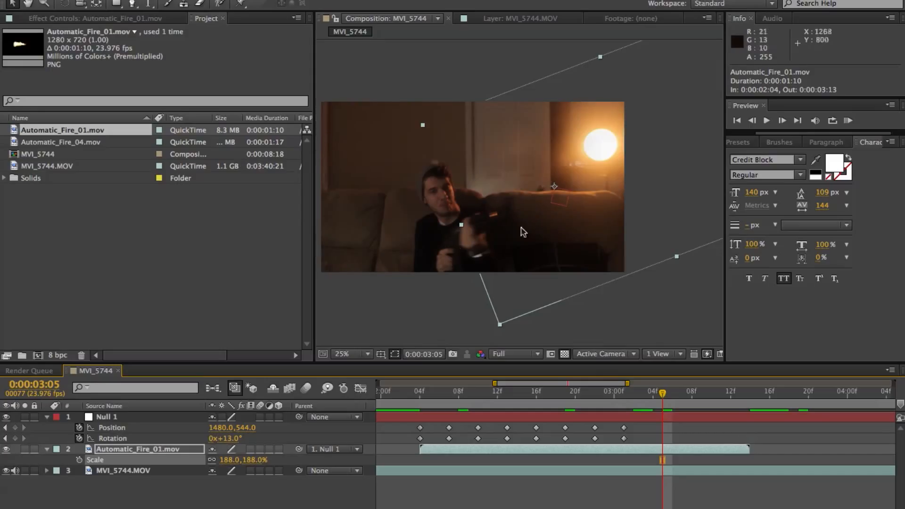
key("Page_Up")
key("Page_Up")
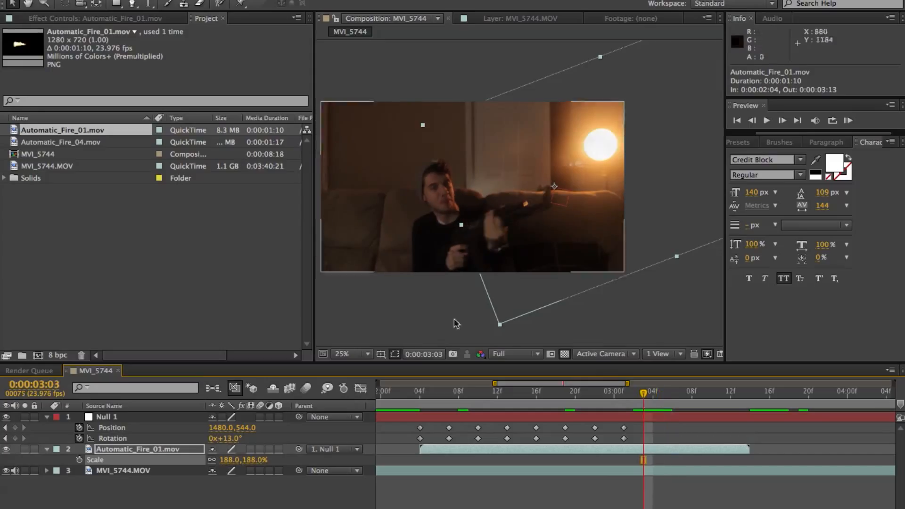
left_click(263, 505)
left_click(445, 449)
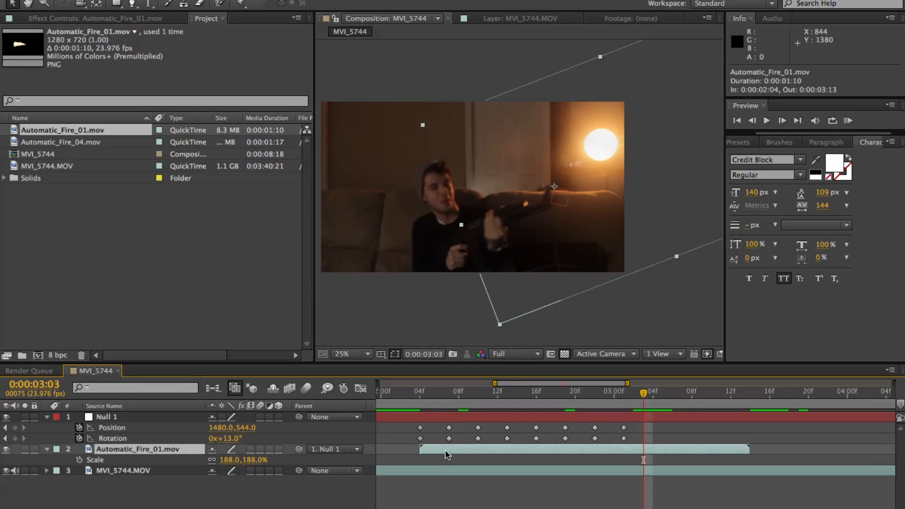
key("ctrl+d")
left_click_drag(432, 450, 655, 451)
Step: Set Null 1's rotation keyframe at 0:00:02:22 to -25°
key("Page_Up")
key("Page_Up")
key("Page_Up")
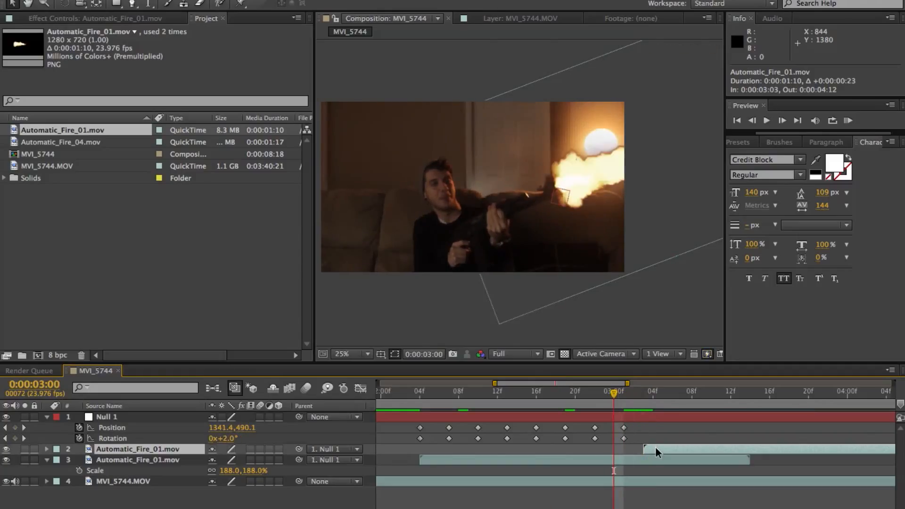
key("Page_Up")
key("Page_Up")
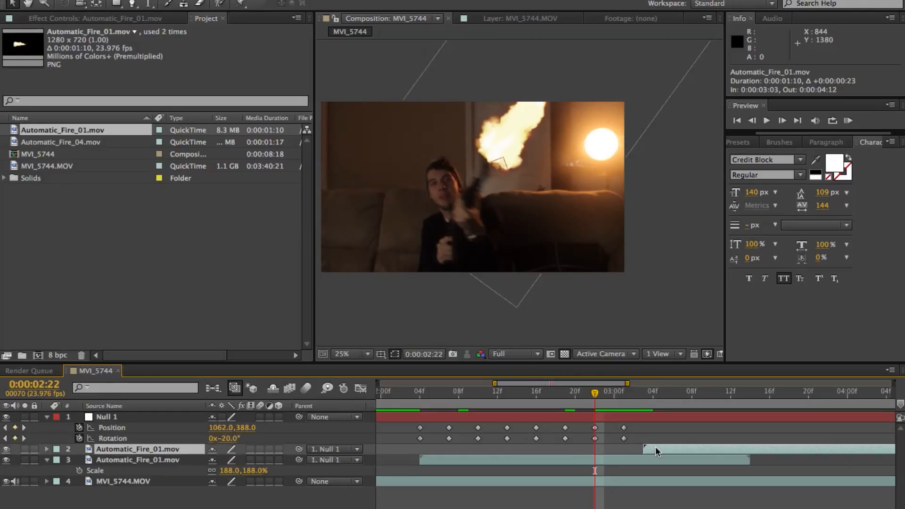
left_click(594, 418)
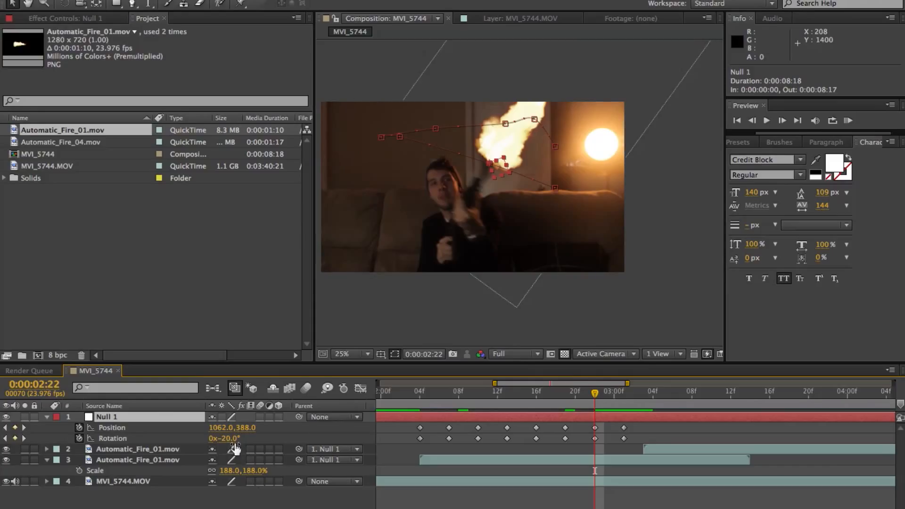
left_click_drag(232, 439, 228, 440)
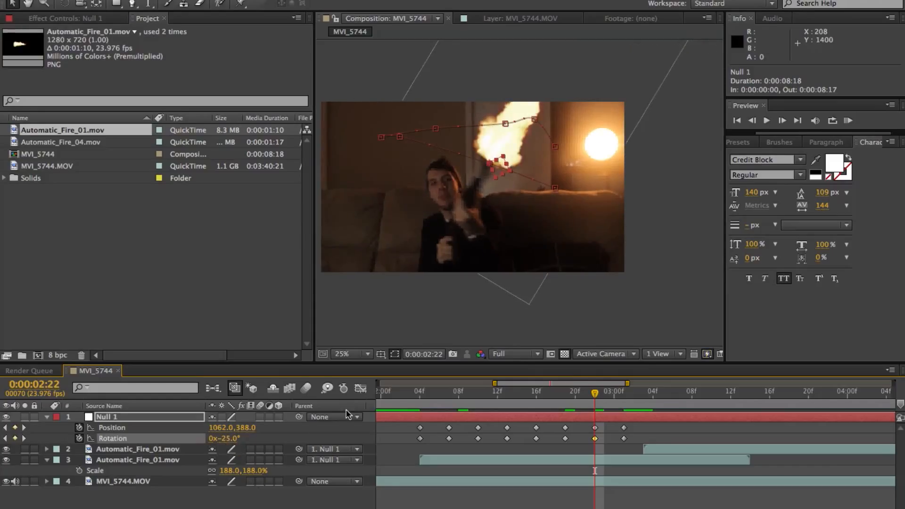
Step: Check the flash frame by frame after 0:00:02:22 and shift the copied Automatic_Fire_01.mov layer to start at 0:00:03:04
key("Page_Down")
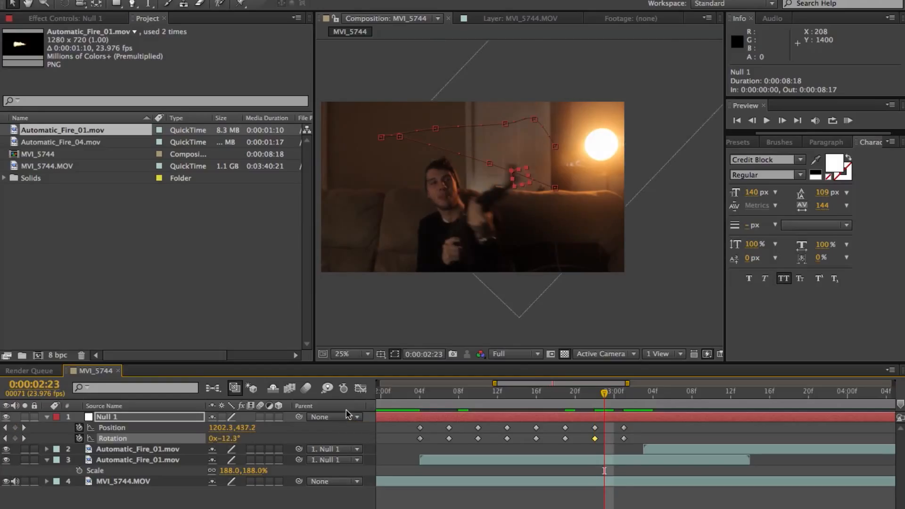
key("Page_Down")
key("Page_Down")
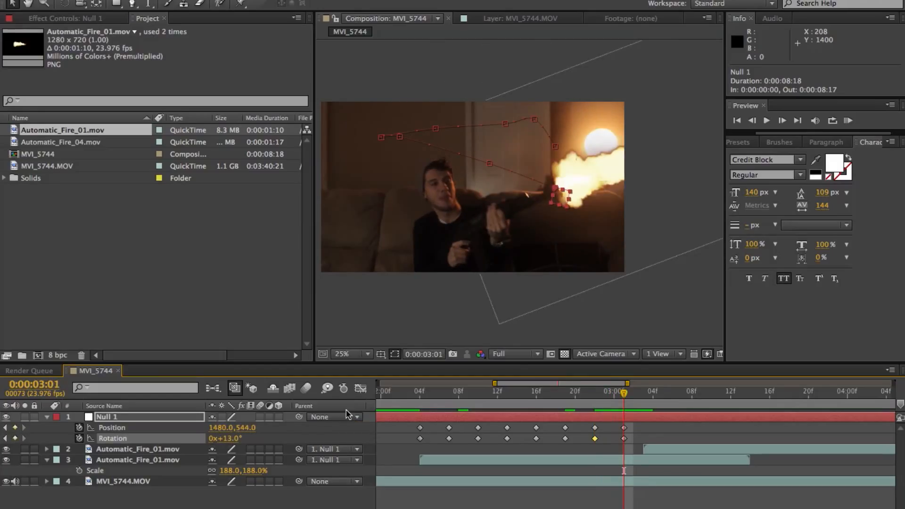
key("Page_Down")
key("Page_Up")
key("Page_Down")
key("Page_Down")
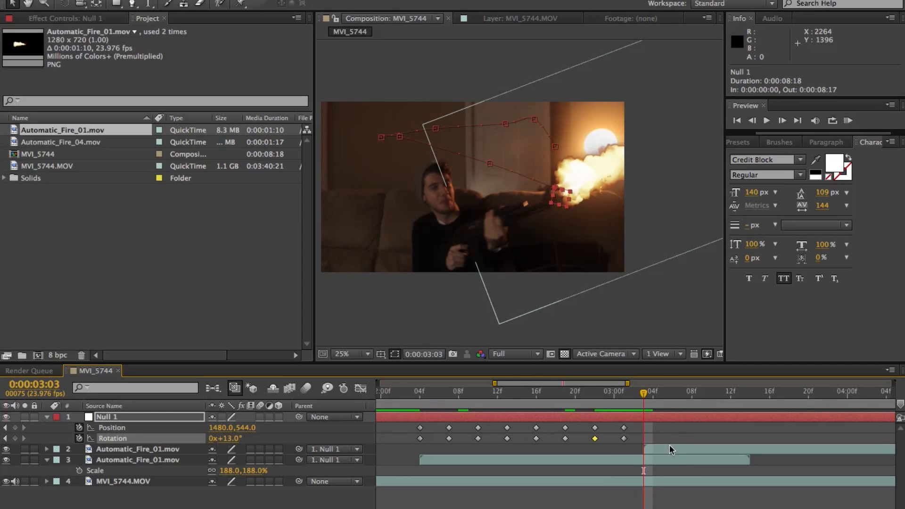
left_click_drag(664, 446, 671, 447)
key("Page_Down")
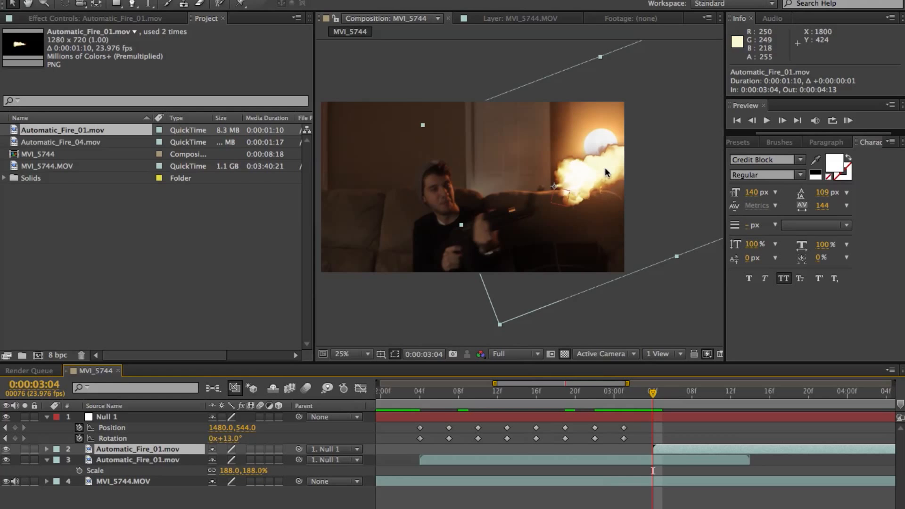
Step: At 0:00:03:04, move the copied Automatic_Fire_01.mov flash onto the muzzle at position -78.1, 144.1 and set its rotation to -31°
key("period")
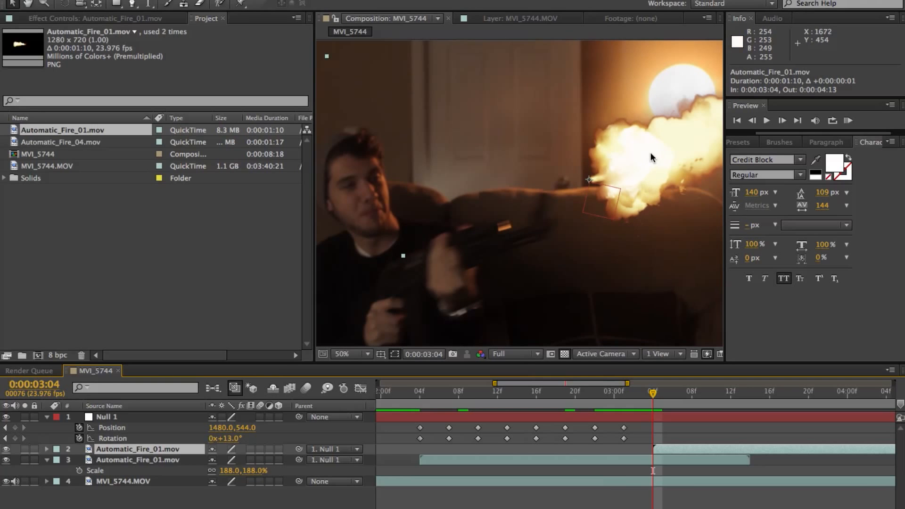
left_click_drag(636, 190, 618, 192)
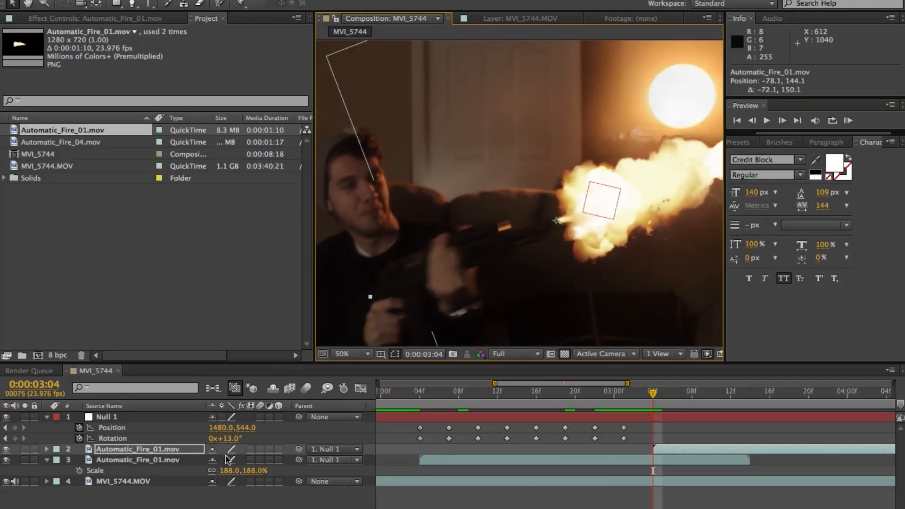
key("r")
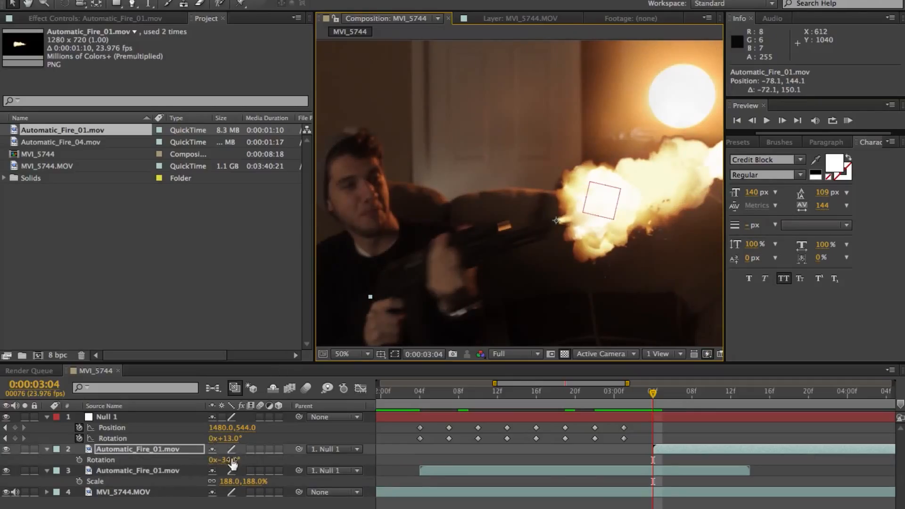
left_click_drag(229, 460, 233, 460)
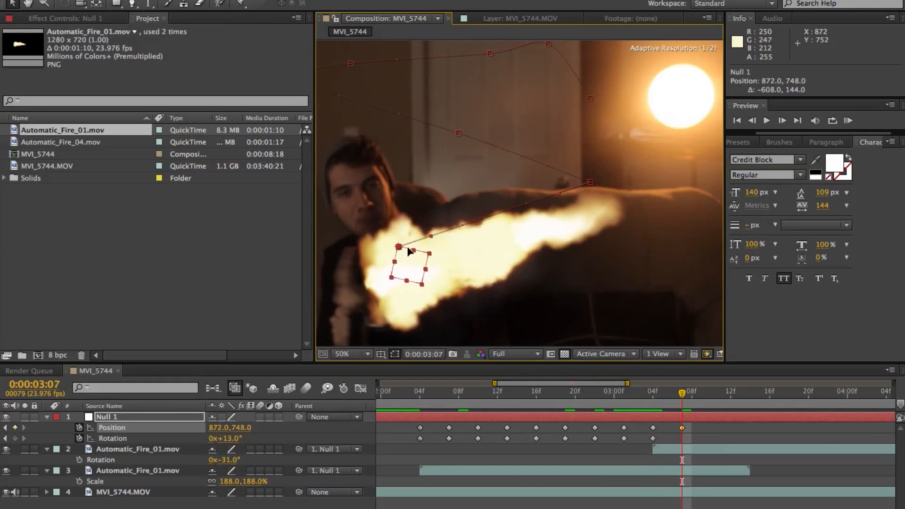
Step: At 0:00:03:07, keyframe Null 1's position at 898, 752 and trim the copied Automatic_Fire_01.mov layer to end there
mouse_move(410, 250)
left_mouse_down()
mouse_move(551, 229)
mouse_move(507, 243)
mouse_move(407, 250)
left_mouse_up()
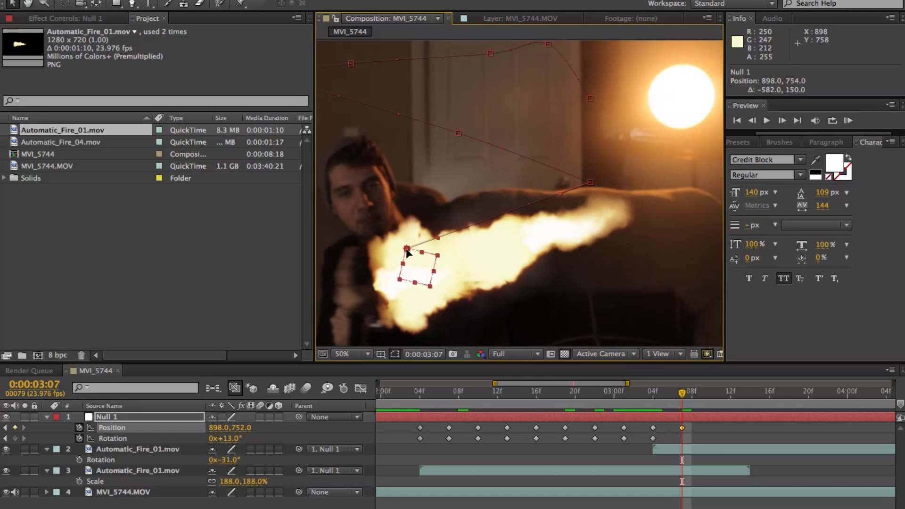
left_click(677, 450)
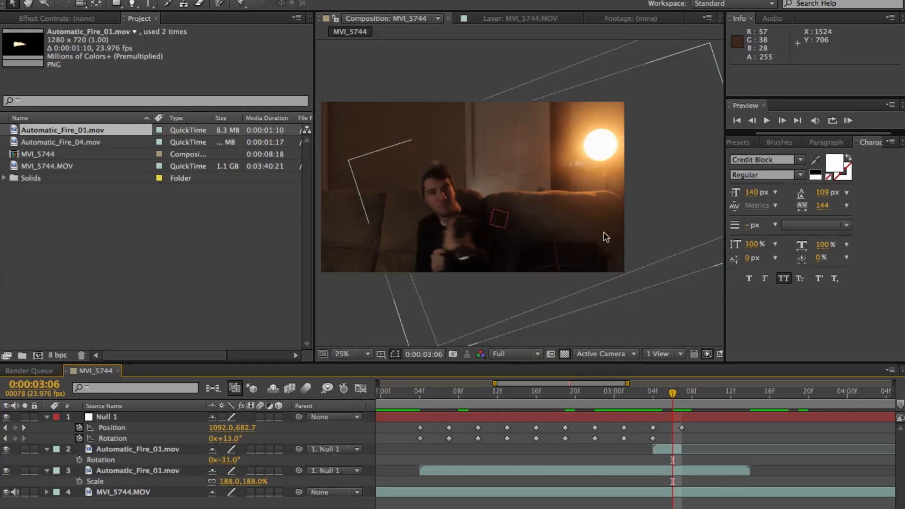
key("Page_Up")
key("Page_Up")
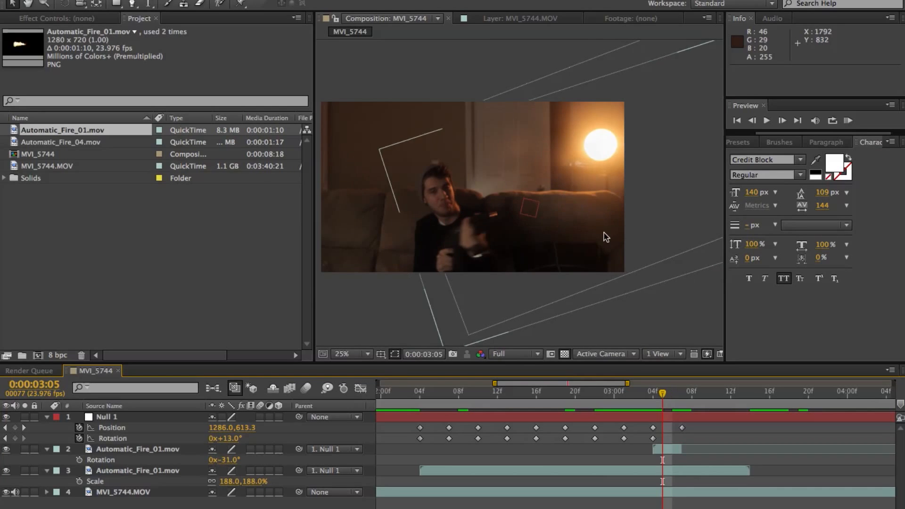
key("Page_Down")
key("Page_Down")
key("Page_Down")
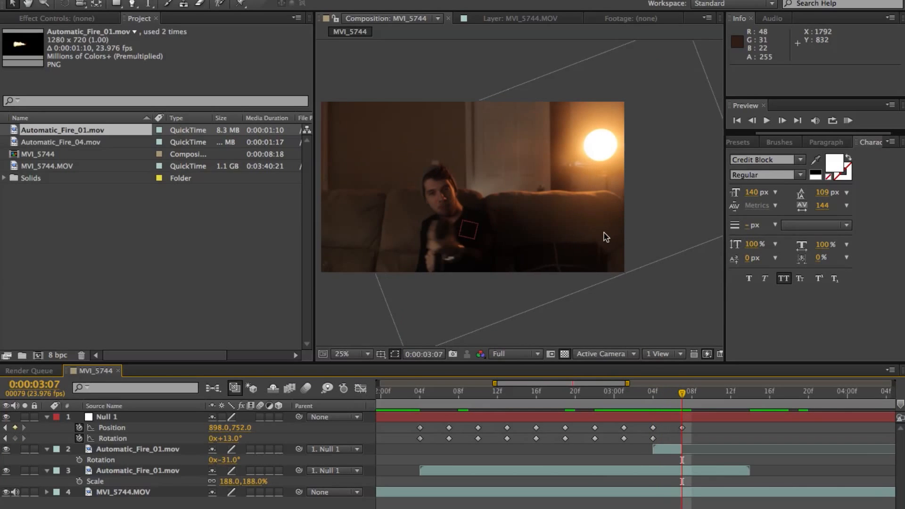
key("Page_Up")
key("Page_Down")
Step: Add Automatic_Fire_04.mov to the composition directly below Null 1, starting at 0:00:03:07
left_click(59, 144)
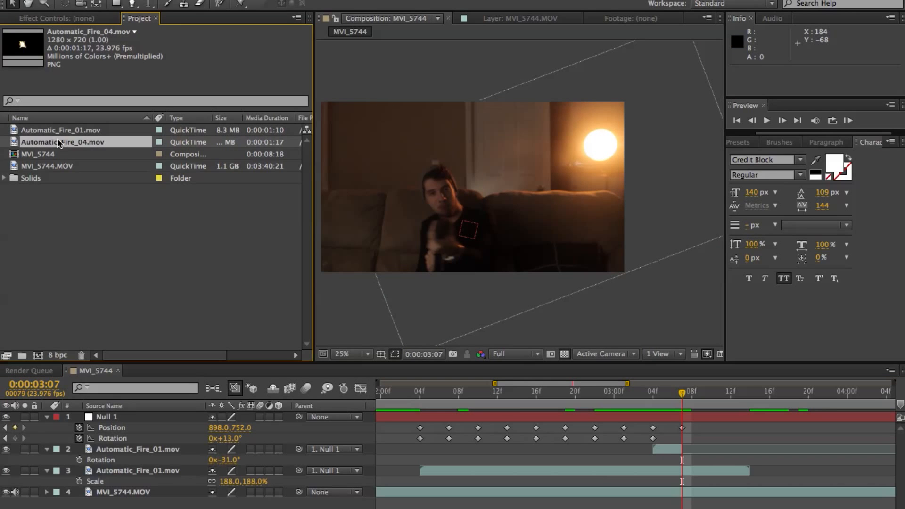
left_click_drag(59, 144, 681, 443)
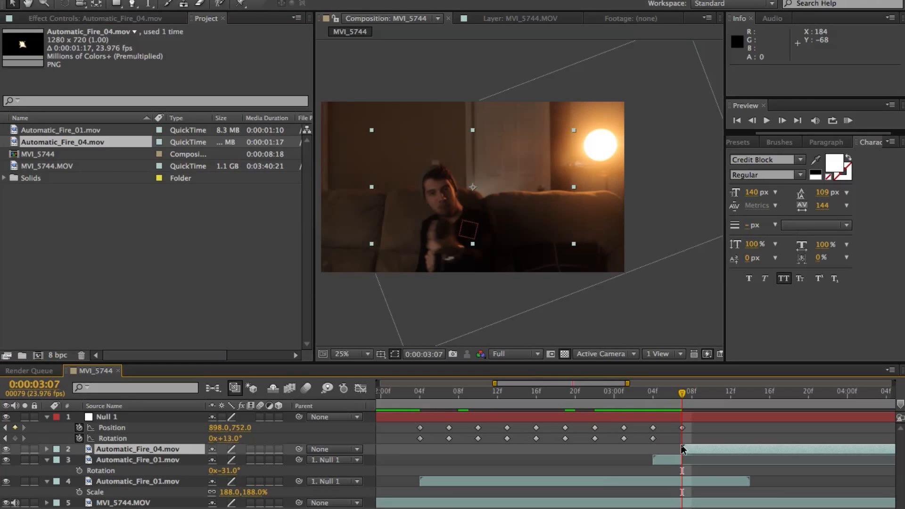
left_click_drag(656, 402, 650, 400)
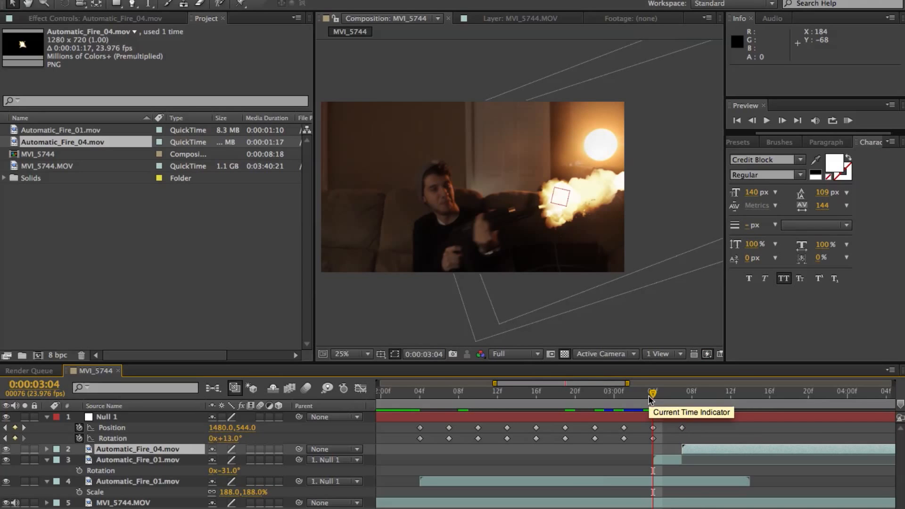
key("Page_Down")
key("Page_Down")
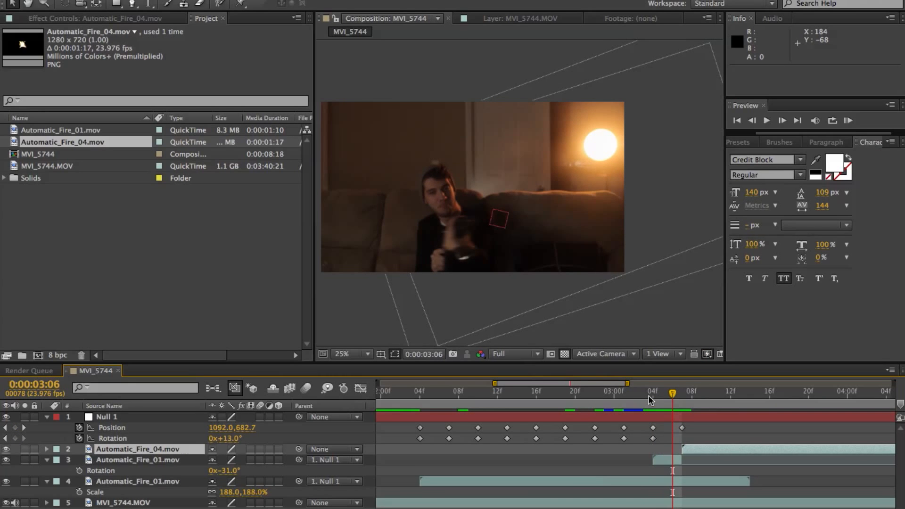
key("Page_Down")
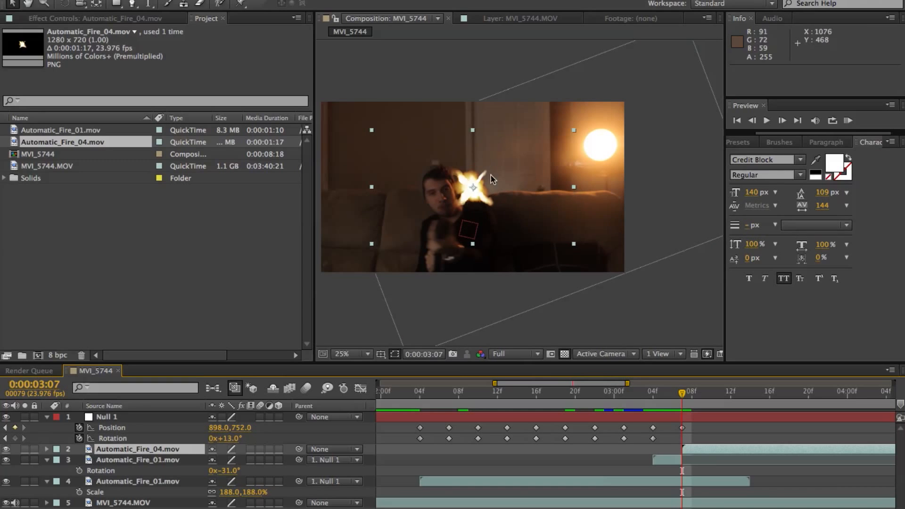
Step: Place the Automatic_Fire_04.mov flash over the forward-facing muzzle at position 780, 794 and scale it to 180%
key("period")
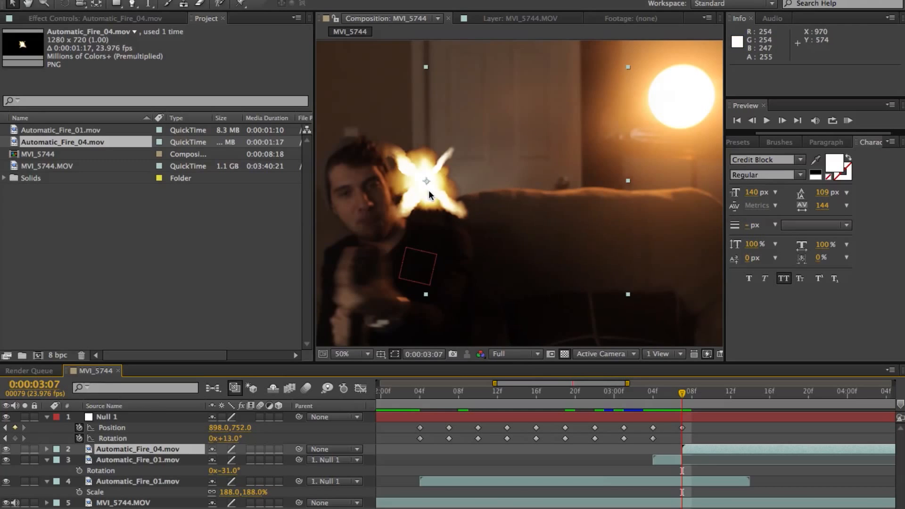
left_click_drag(429, 191, 484, 177)
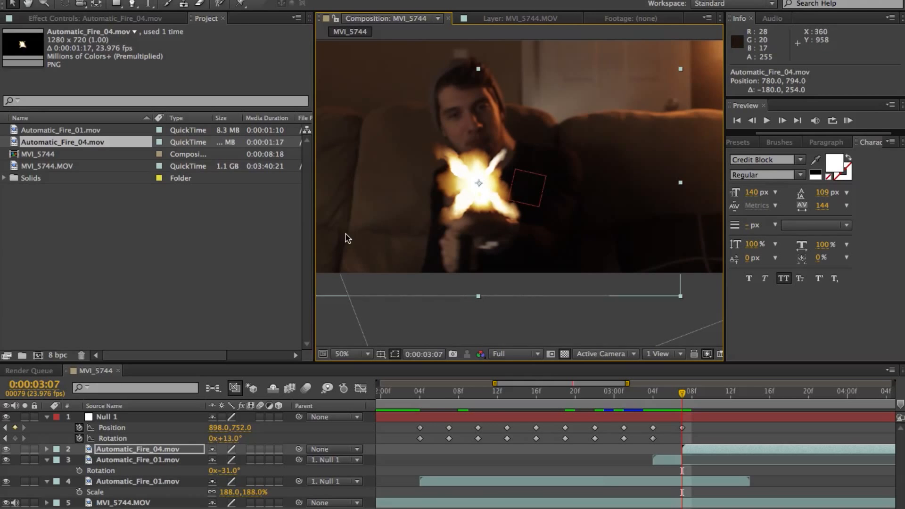
key("s")
left_click_drag(254, 465, 289, 452)
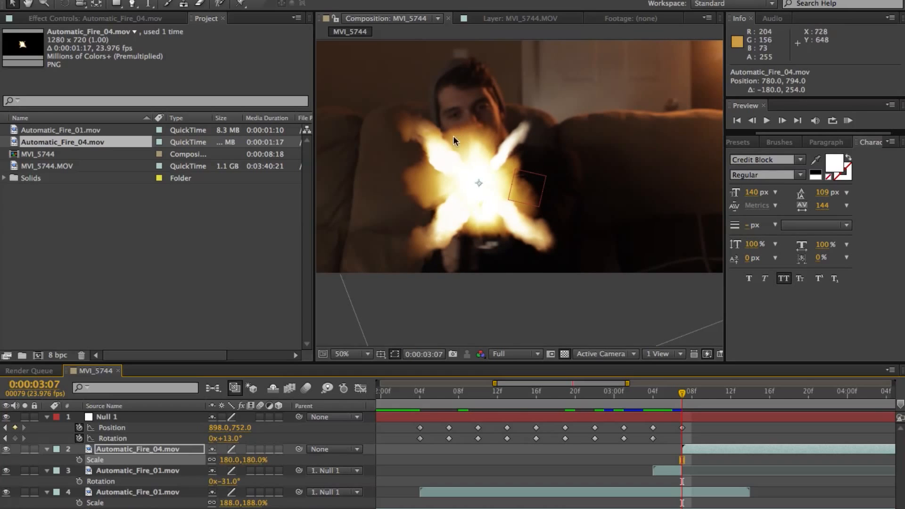
Step: Parent Automatic_Fire_04.mov to Null 1 and add a rotation keyframe on the null at 0:00:03:07
left_click(316, 451)
left_click(334, 472)
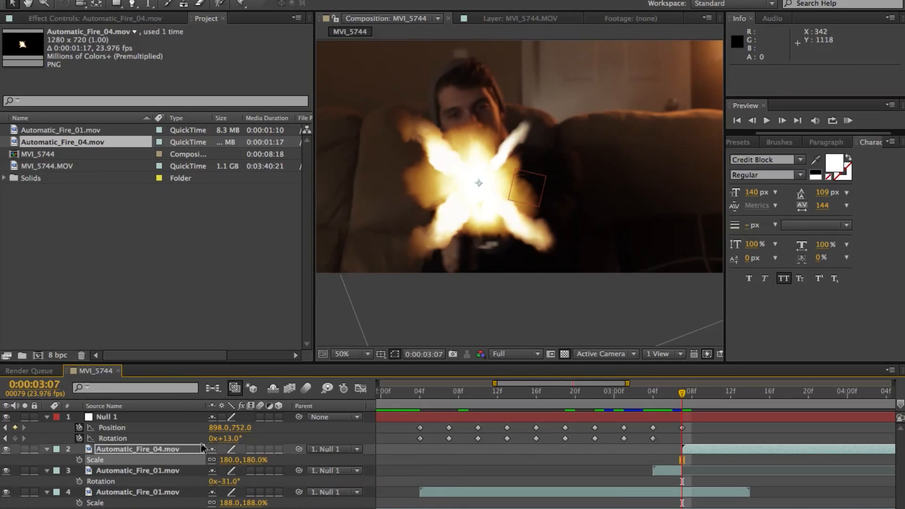
left_click(103, 417)
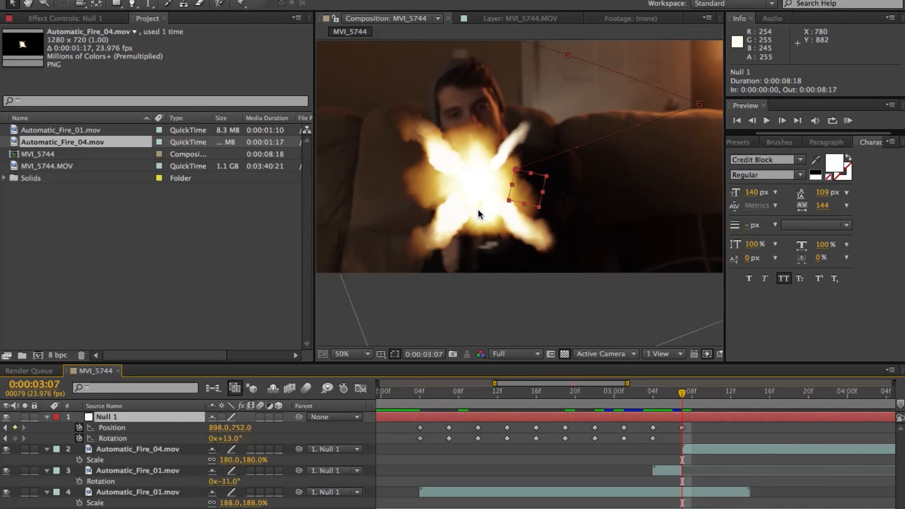
left_click(15, 438)
Step: At 0:00:03:10, keyframe Null 1's position at 404, 676 so the front-on flash sits on the muzzle
key("Page_Down")
key("Page_Down")
key("Page_Down")
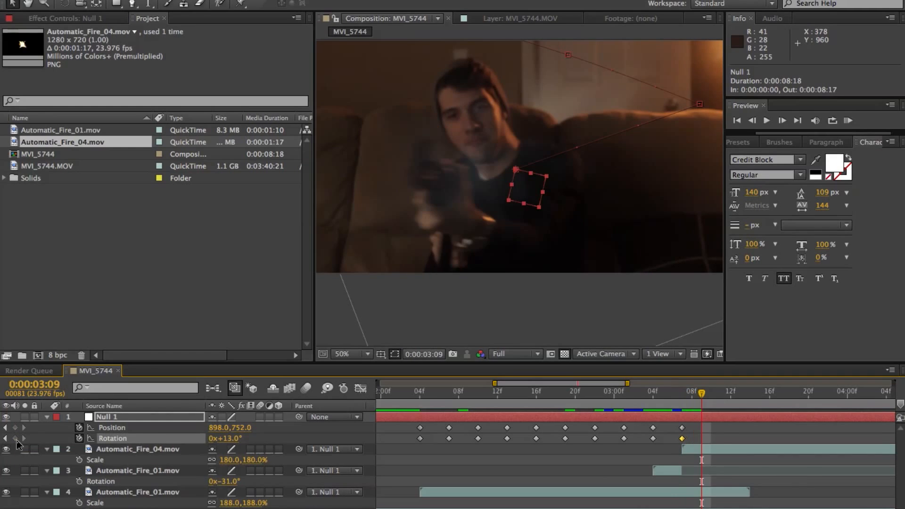
key("comma")
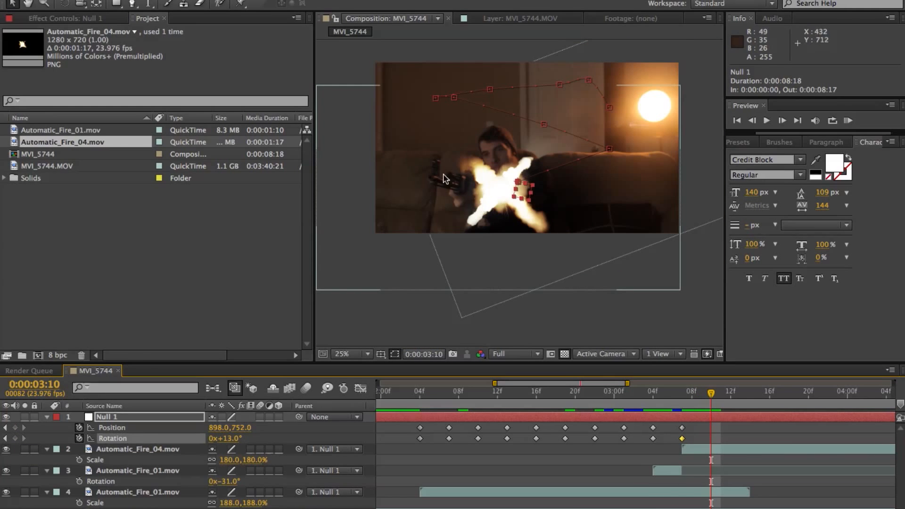
key("period")
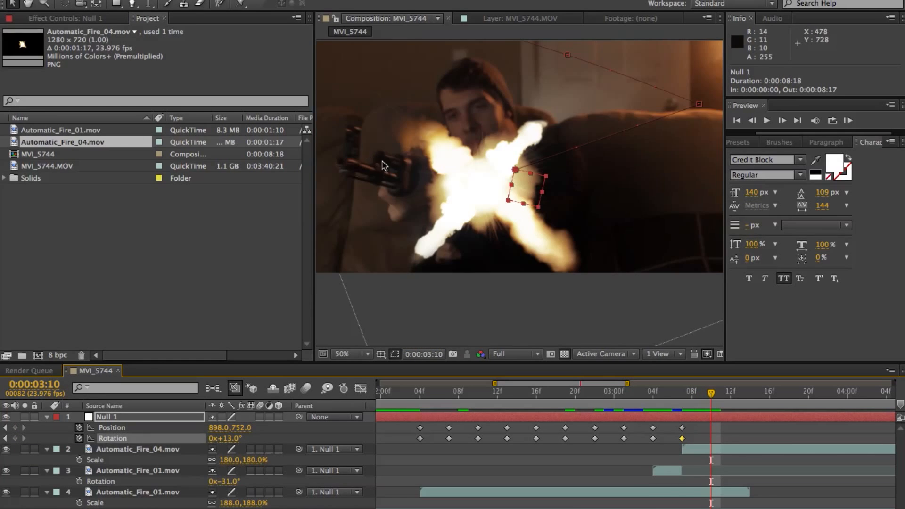
left_click_drag(352, 162, 499, 193)
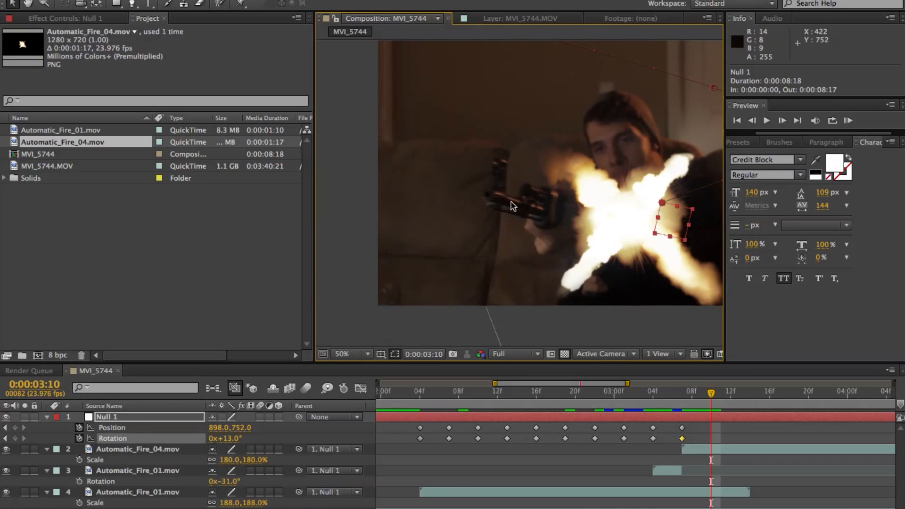
left_click_drag(662, 206, 505, 180)
scroll(449, 182, "down", 3)
scroll(450, 182, "up", 3)
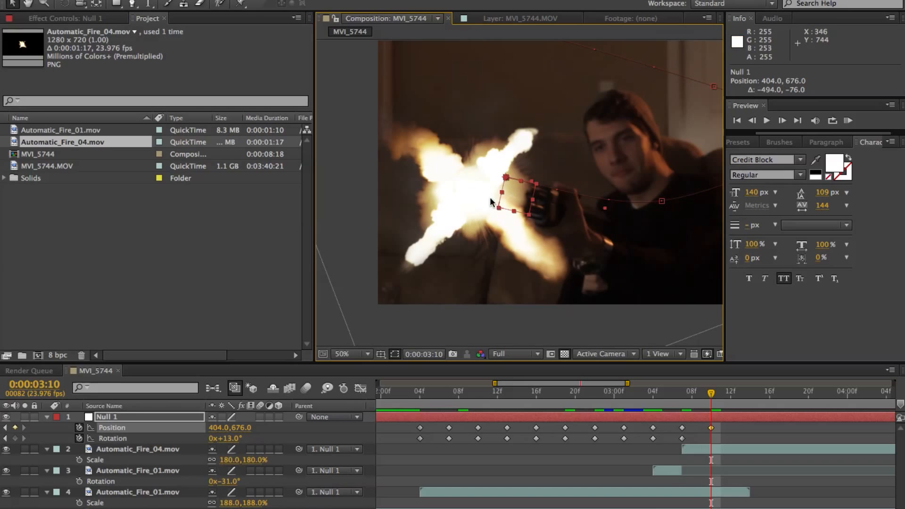
Step: Duplicate the three-frame Automatic_Fire_01.mov flash at 0:00:03:04, place the copy above Automatic_Fire_04.mov and start it at 0:00:03:10
left_click(661, 469)
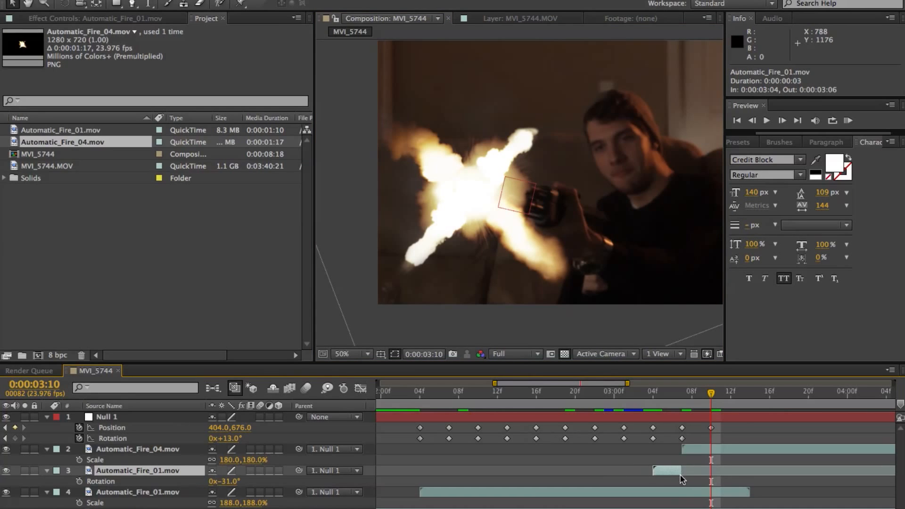
left_click_drag(655, 394, 661, 396)
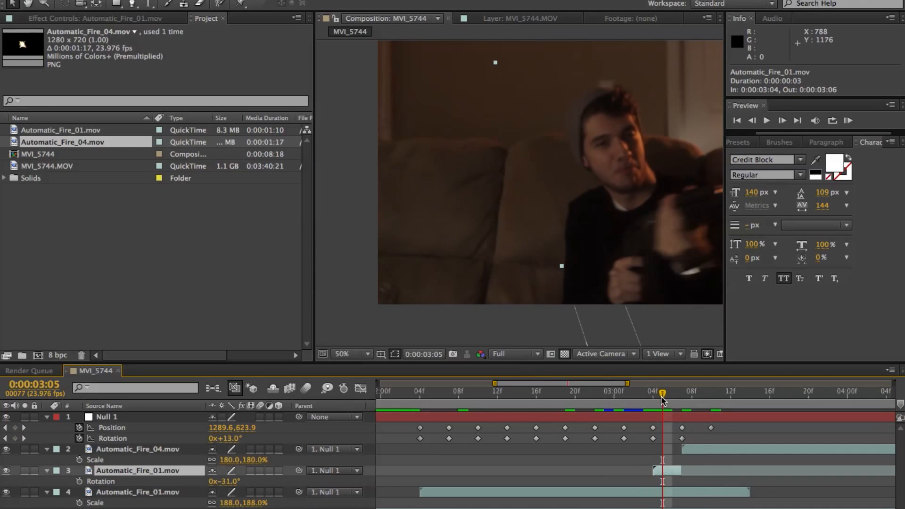
scroll(643, 237, "down", 2)
key("Page_Up")
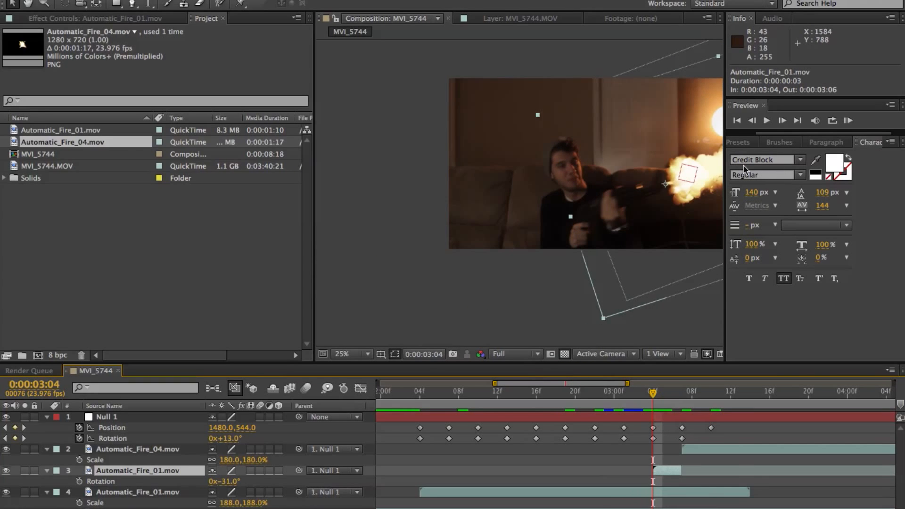
scroll(686, 177, "up", 1)
scroll(686, 178, "down", 1)
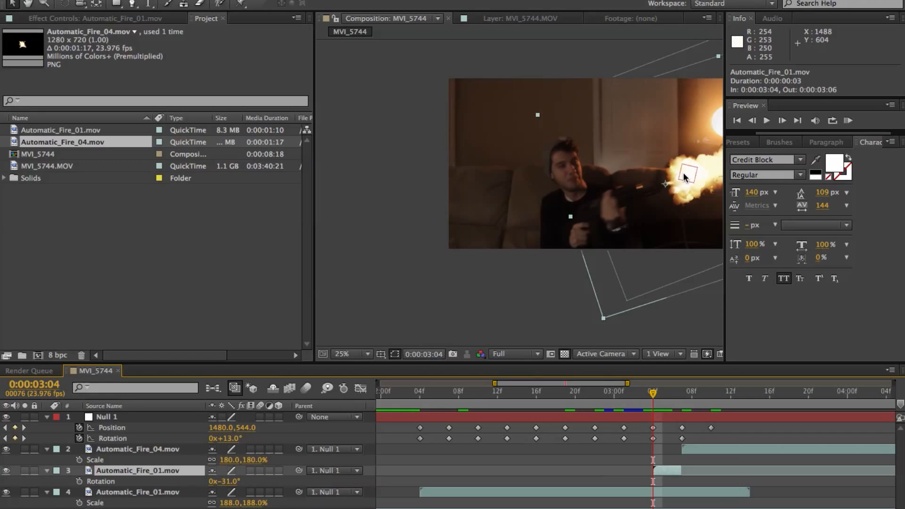
key("ctrl+d")
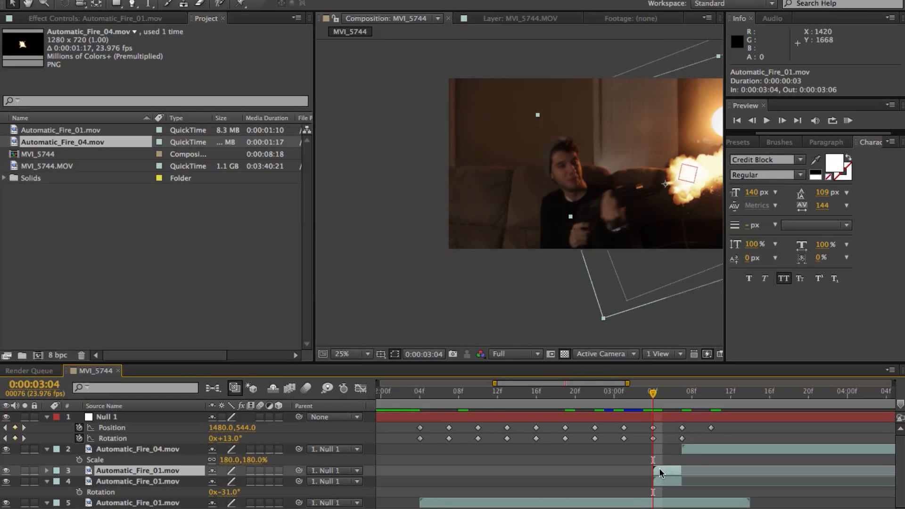
left_click_drag(660, 468, 685, 469)
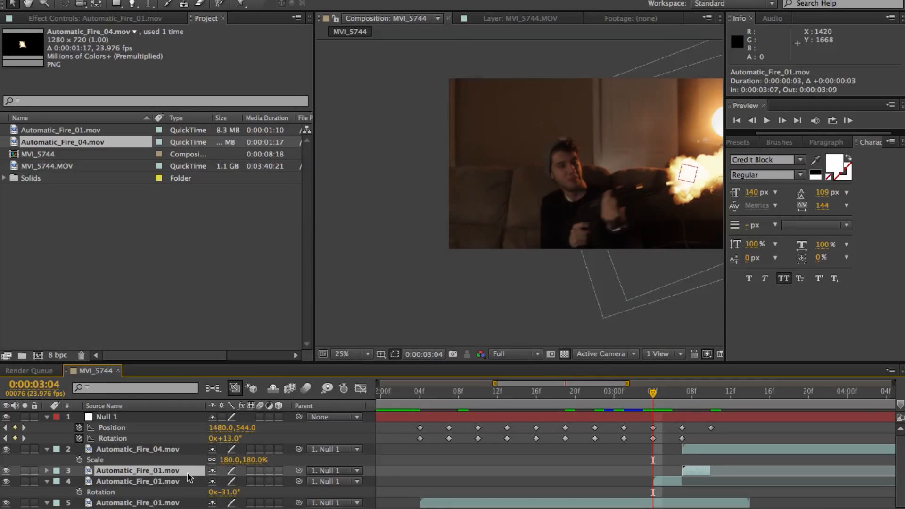
left_click_drag(181, 468, 181, 445)
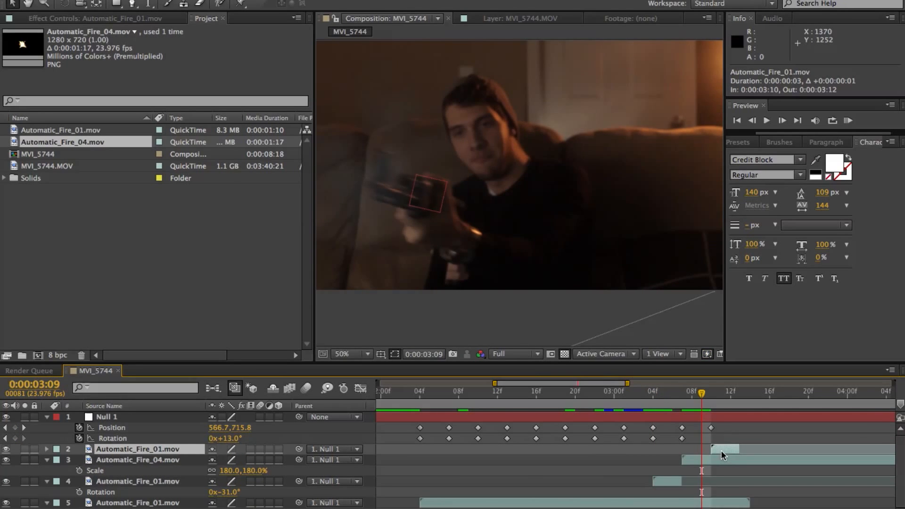
Step: At 0:00:03:10, flip the copied flash horizontally to a scale of -232%, 188% and set its rotation to 2°
scroll(479, 222, "down", 2)
left_click_drag(443, 208, 505, 254)
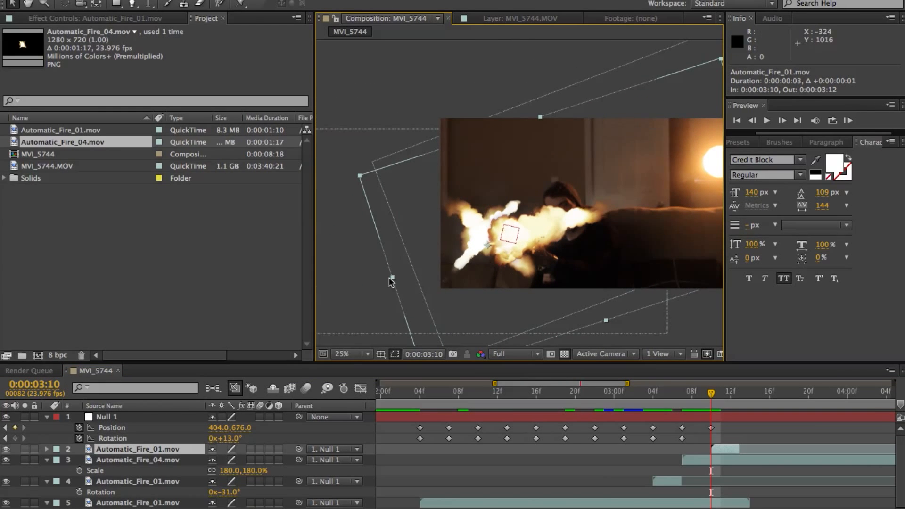
left_click_drag(392, 278, 605, 209)
key("r")
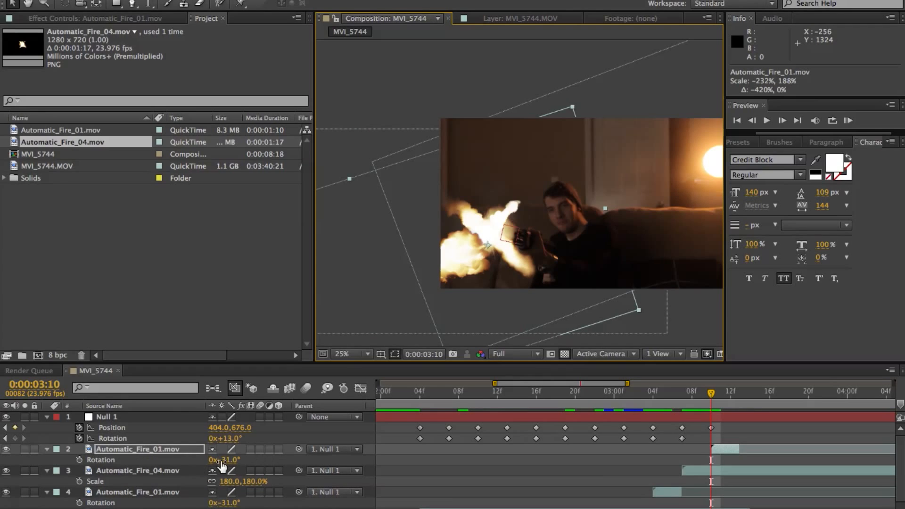
left_click_drag(229, 463, 244, 462)
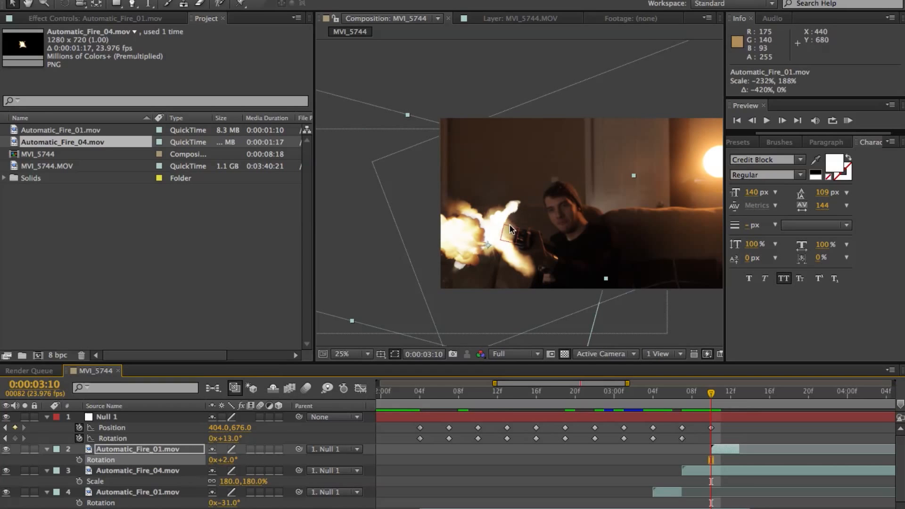
Step: With Automatic_Fire_04.mov temporarily hidden, align the copied flash to the muzzle at position -54.3, 60.6 and set its rotation to 4°
scroll(486, 257, "up", 2)
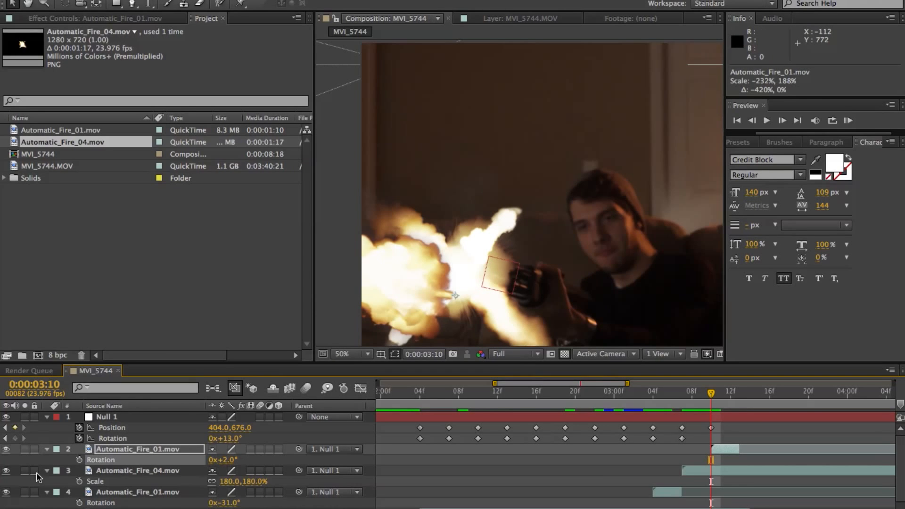
left_click(6, 470)
left_click_drag(392, 285, 405, 261)
left_click_drag(229, 460, 227, 460)
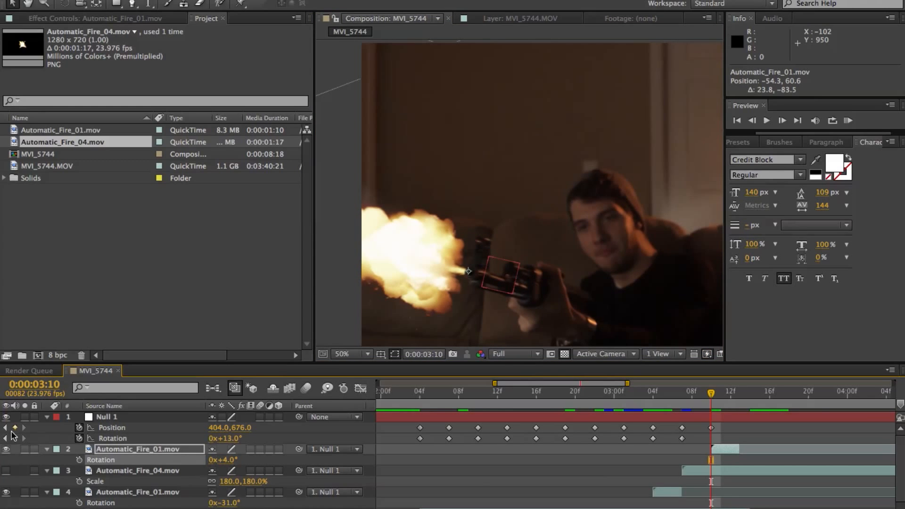
left_click(5, 471)
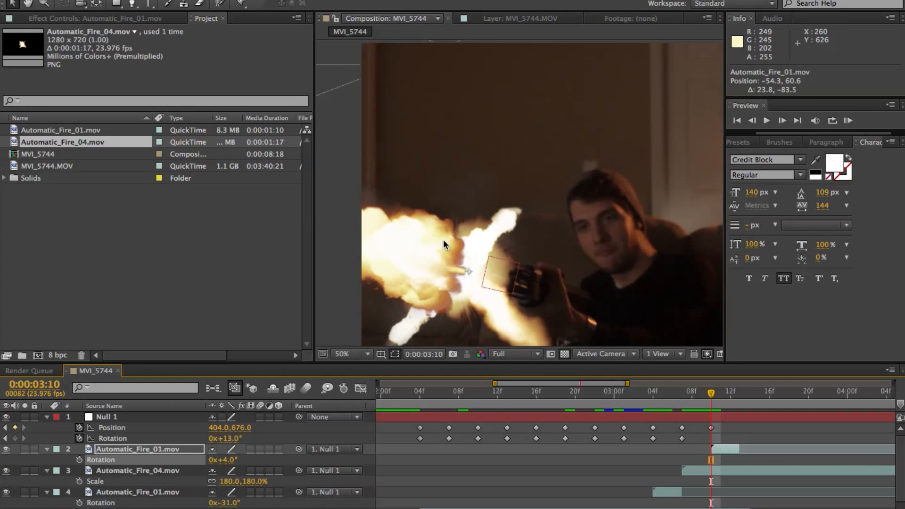
Step: Show the layer blending modes and set the Automatic_Fire_01.mov flash at 0:00:03:10 to Add
scroll(444, 243, "down", 2)
scroll(443, 240, "up", 1)
scroll(443, 240, "down", 2)
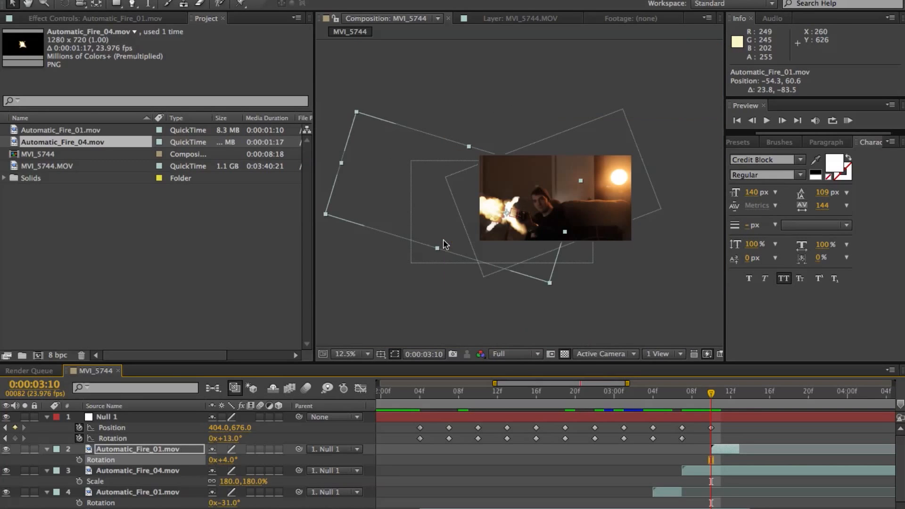
scroll(518, 218, "up", 1)
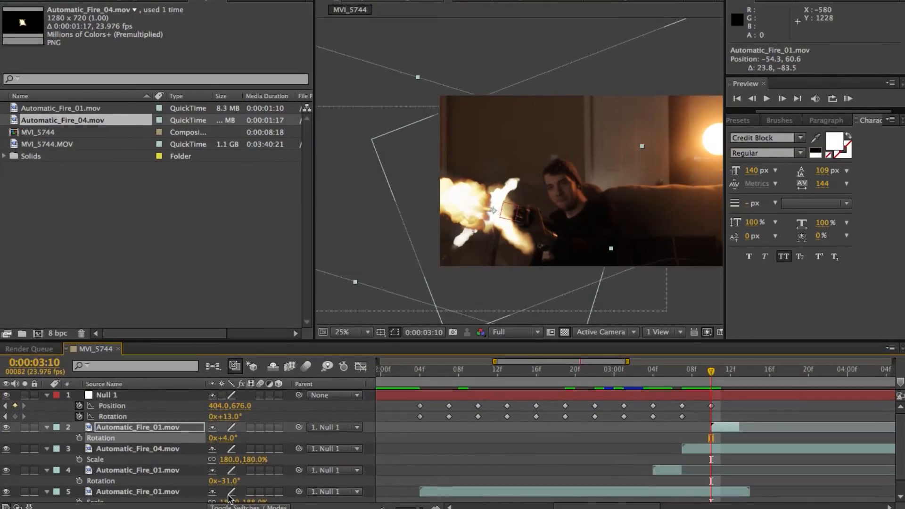
left_click(233, 507)
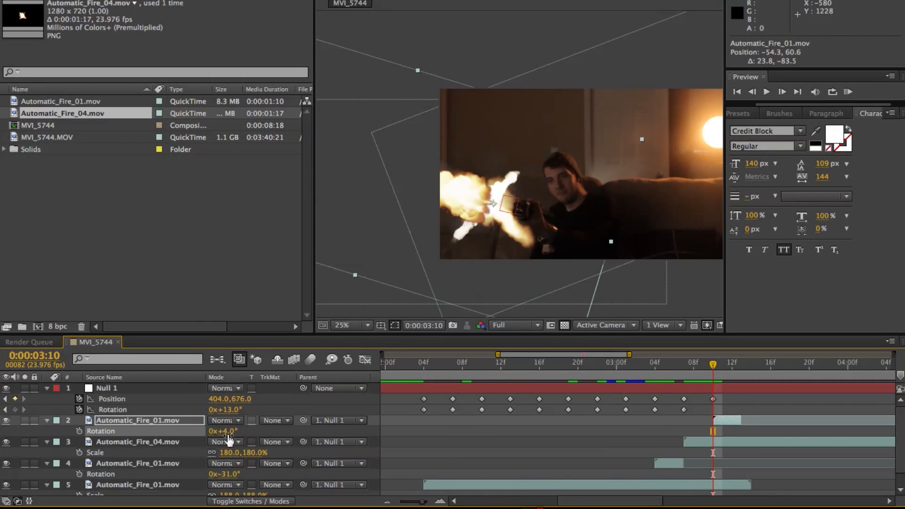
left_click(239, 502)
left_click(239, 502)
left_click(239, 503)
left_click(240, 503)
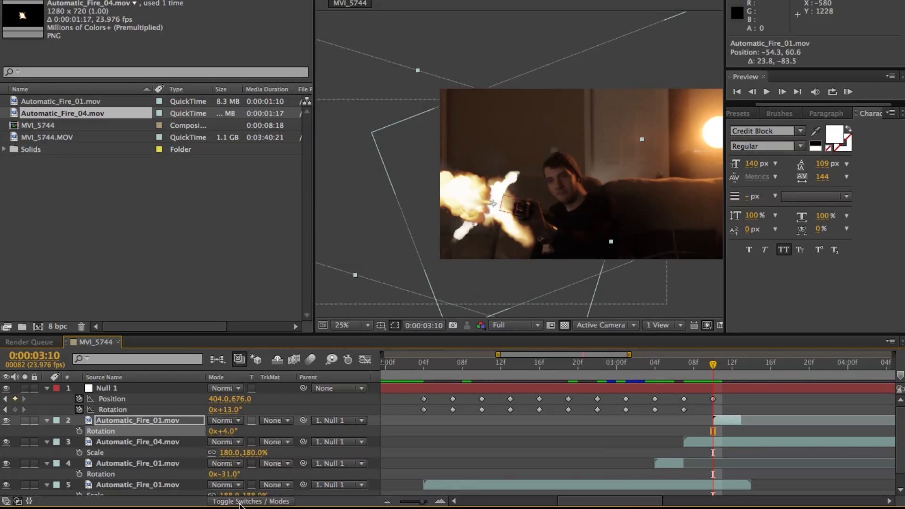
left_click(229, 421)
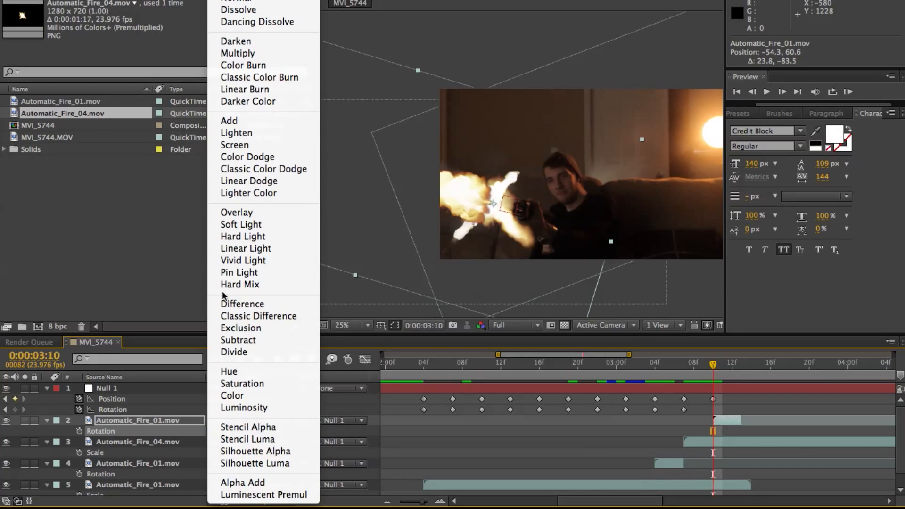
left_click(230, 121)
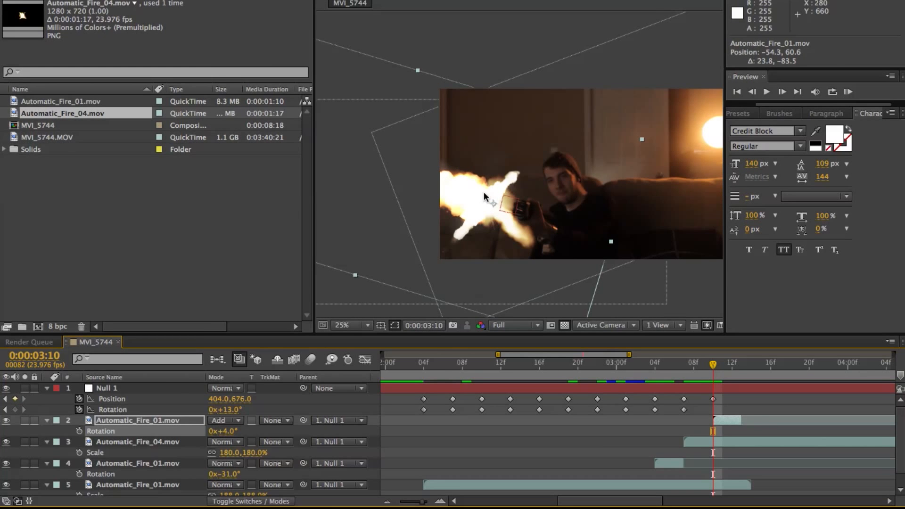
Step: Set the blending mode of the Automatic_Fire_04.mov layer and the two Automatic_Fire_01.mov layers below it to Add
left_click(137, 441)
scroll(137, 442, "down", 1)
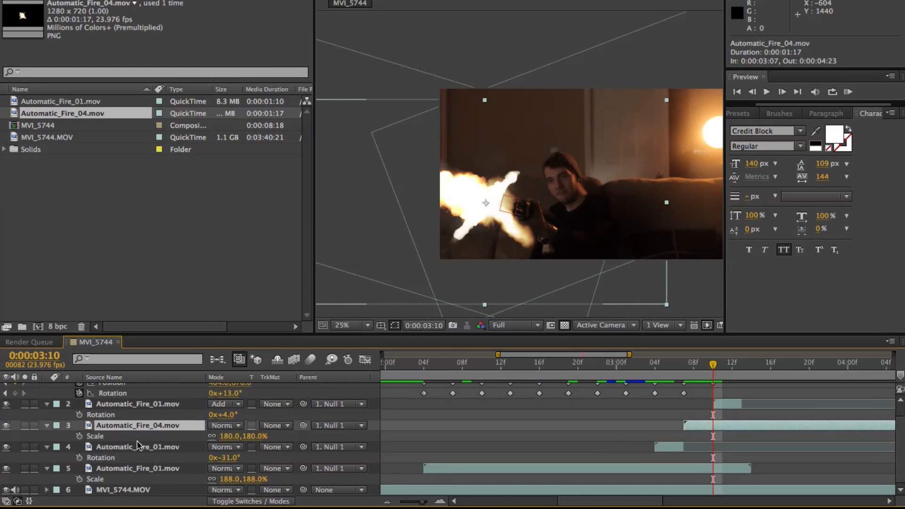
left_click(139, 467, "shift")
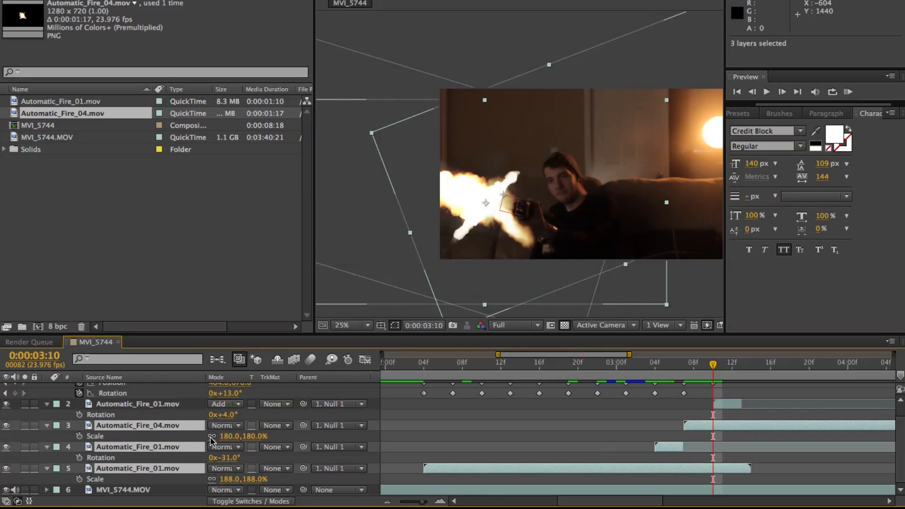
left_click(226, 424)
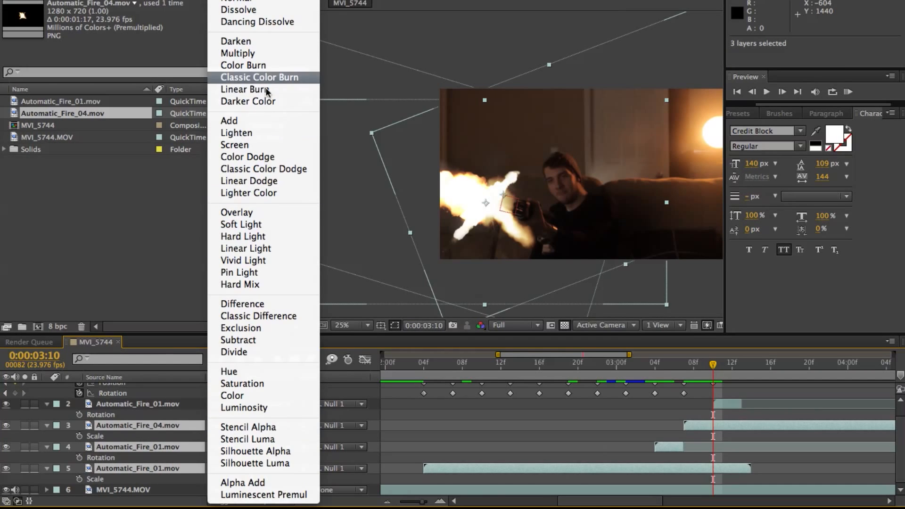
left_click(254, 121)
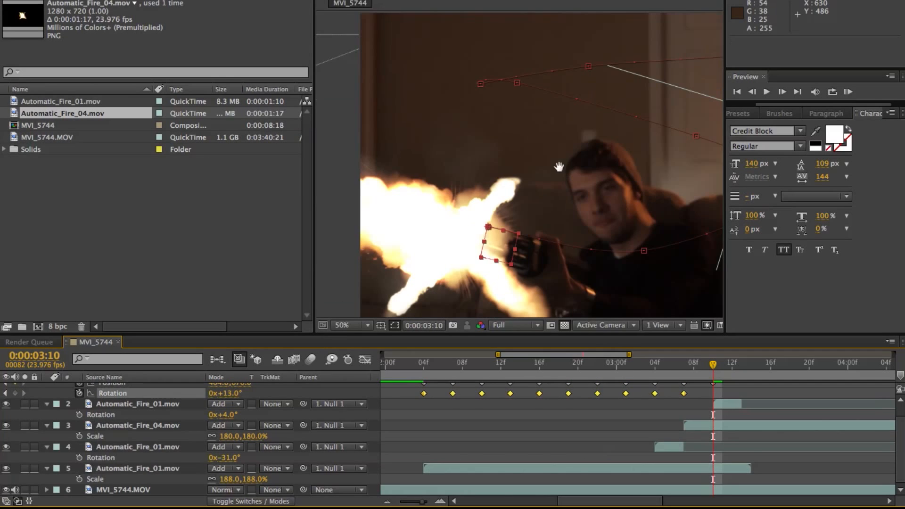
left_click(545, 170)
left_click_drag(544, 170, 465, 151)
scroll(465, 155, "down", 2)
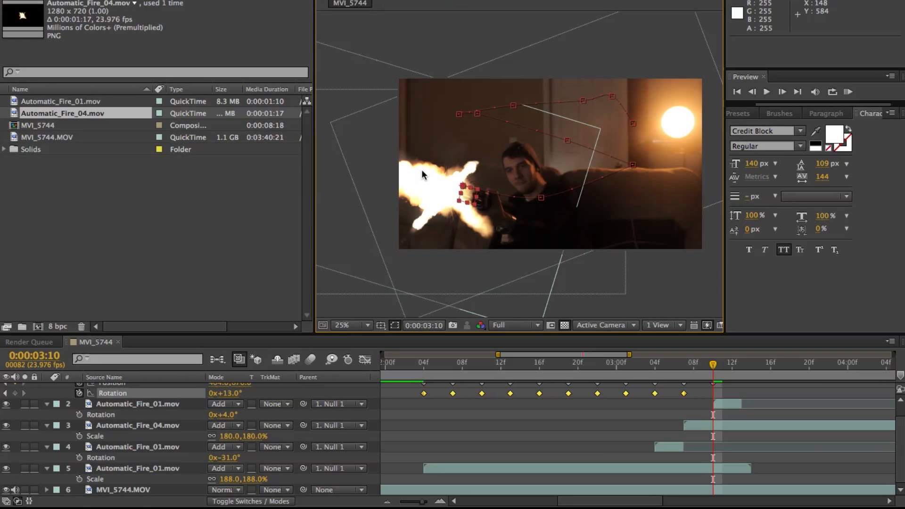
Step: At 0:00:03:13, keyframe Null 1's position so the front-on flash sits on the gun's muzzle
left_click(721, 363)
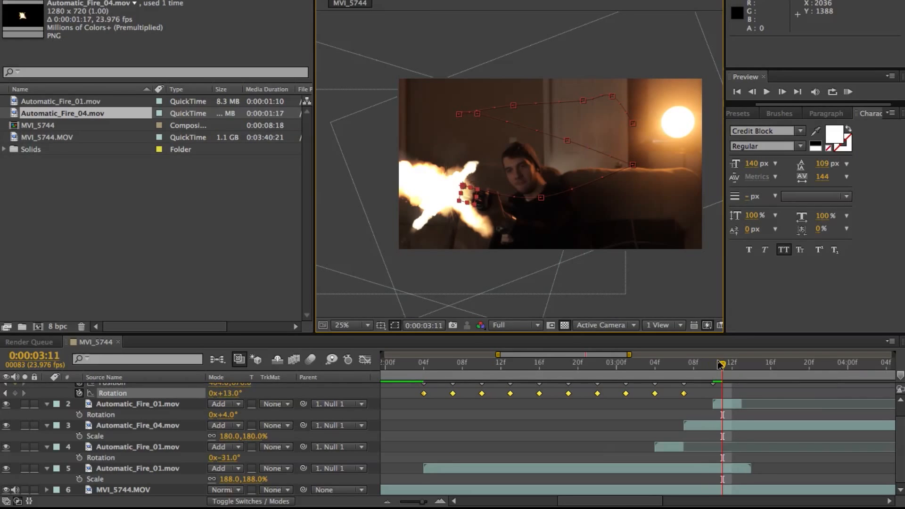
key("Page_Down")
key("Page_Down")
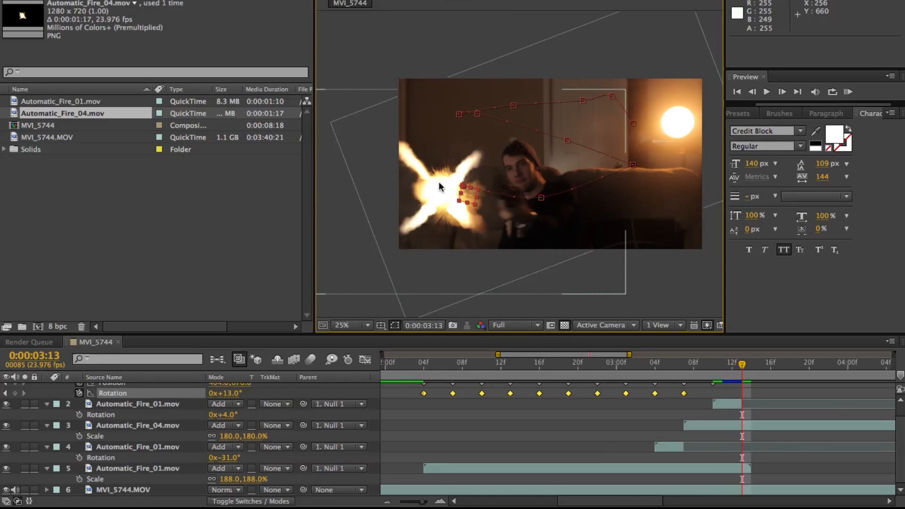
scroll(439, 182, "up", 2)
scroll(439, 187, "down", 2)
Step: Duplicate the Automatic_Fire_01.mov flash at 0:00:03:10 and start the copy at 0:00:03:13
left_click(670, 448)
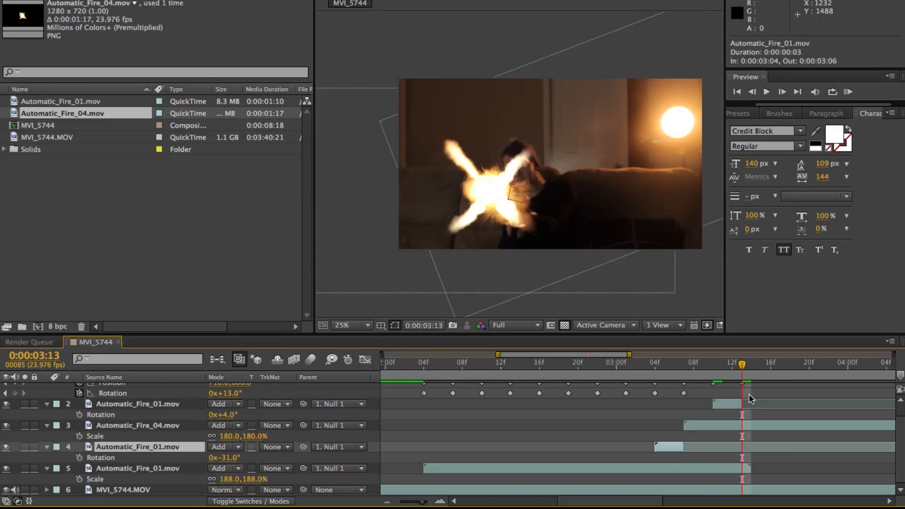
left_click(728, 402)
key("ctrl+d")
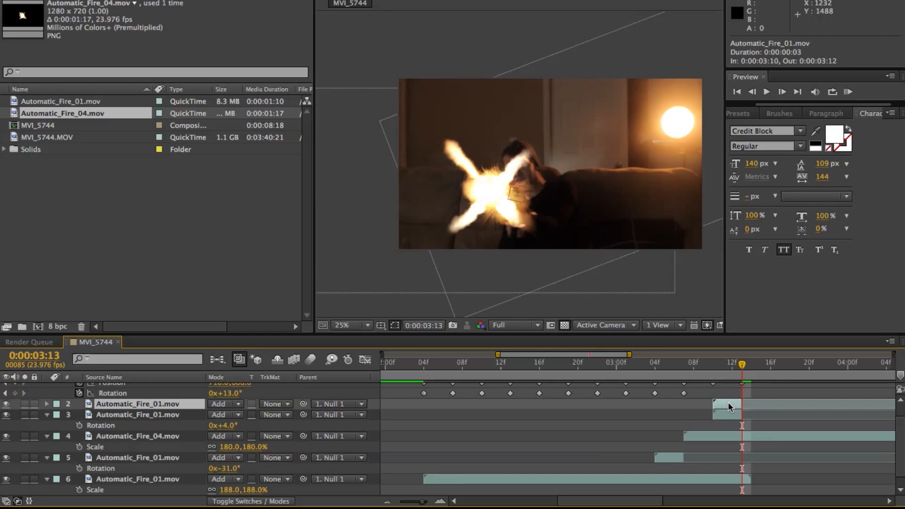
left_click_drag(727, 402, 752, 403)
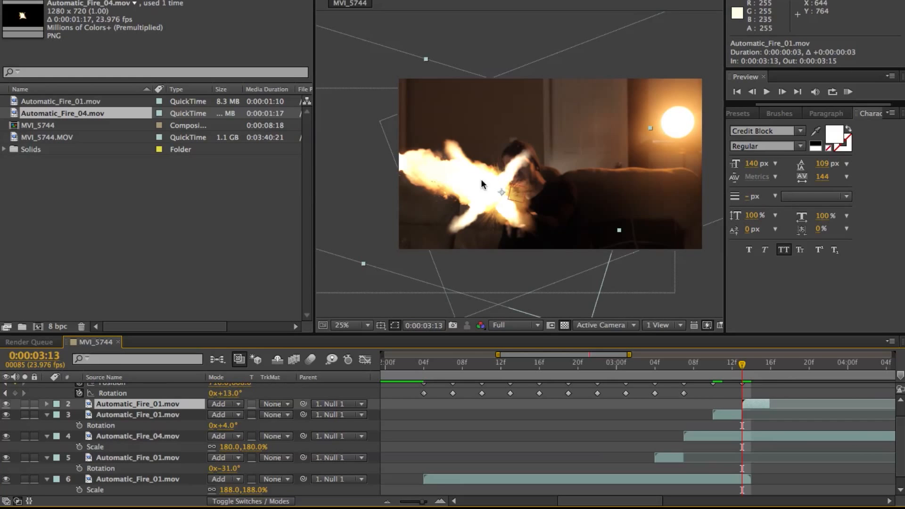
Step: Adjust the scale of the new flash copy at 0:00:03:13 and reveal its rotation
key("s")
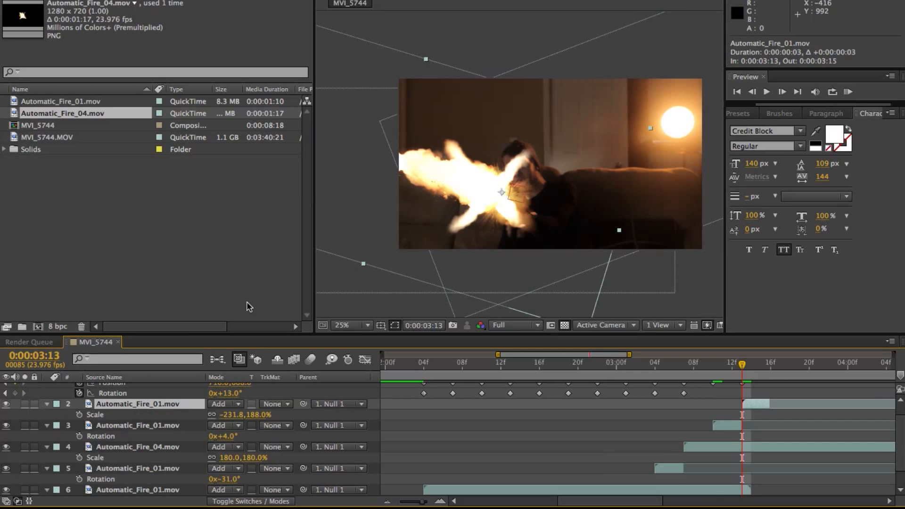
left_click(246, 414)
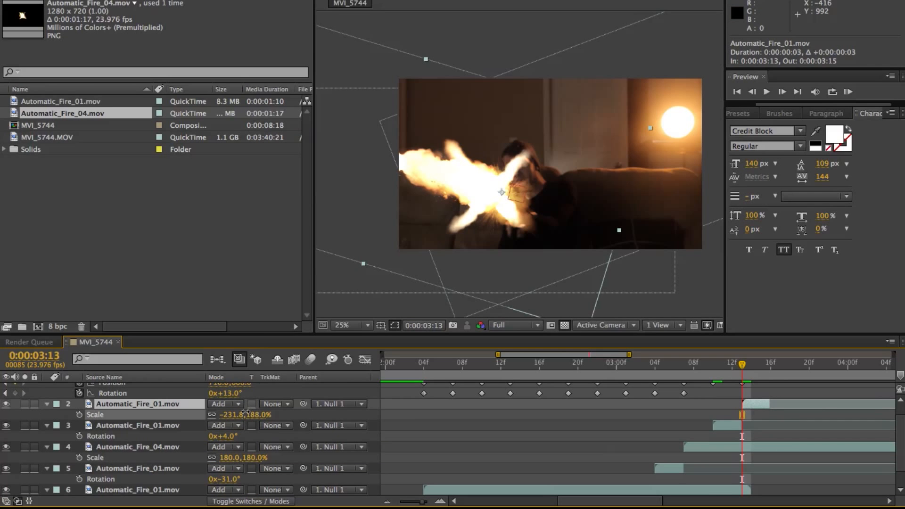
left_click_drag(246, 414, 214, 395)
key("r")
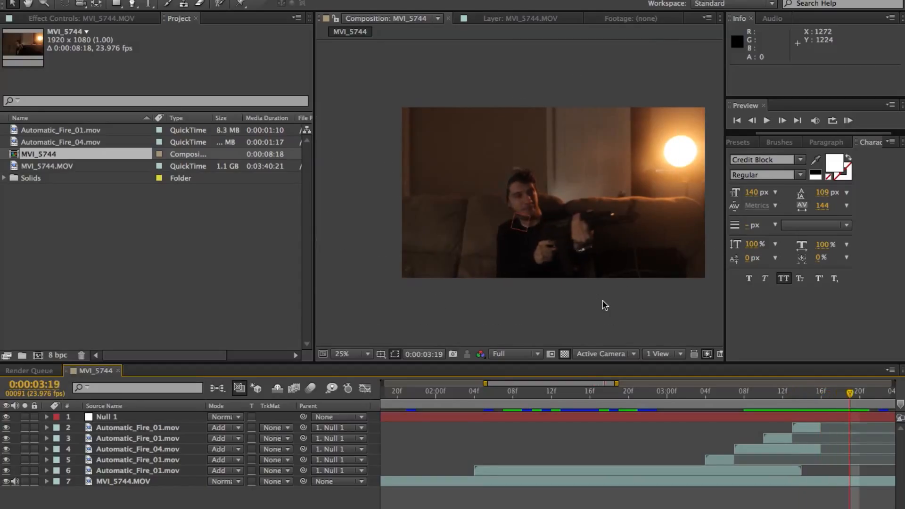
Step: Step through the frames between 0:00:03:11 and 0:00:03:19 to examine the footage and where the flashes fall
key("Page_Up")
key("Page_Up")
key("Page_Up")
key("Page_Up")
key("Page_Up")
key("Page_Up")
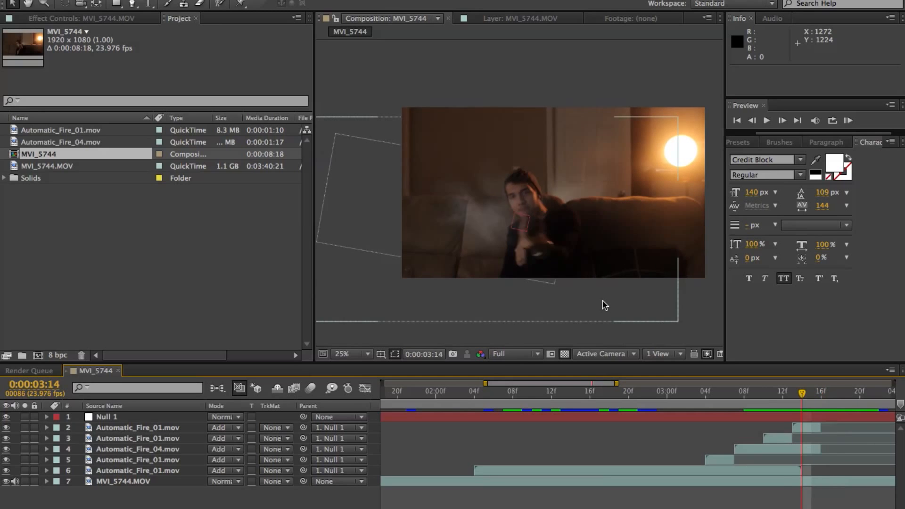
key("Page_Down")
key("Page_Down")
key("Page_Down")
key("Page_Down")
key("Page_Down")
key("Page_Down")
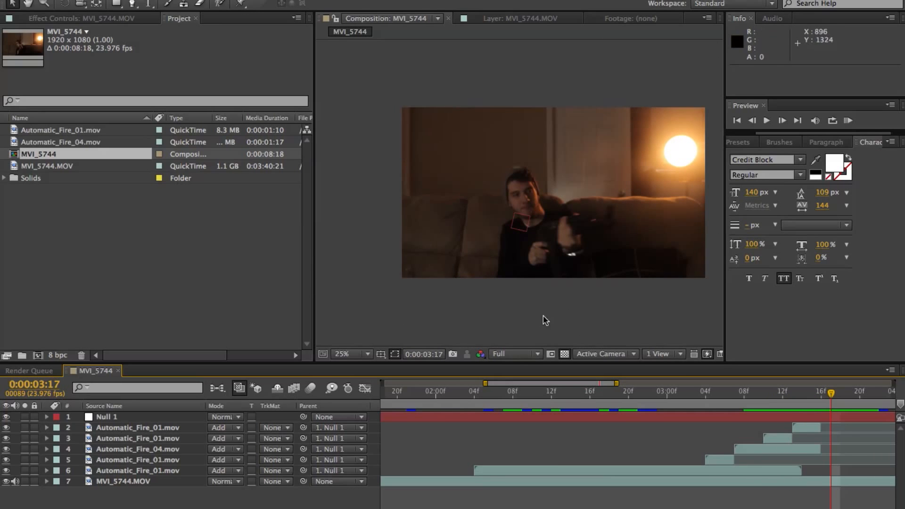
left_click_drag(746, 394, 776, 397)
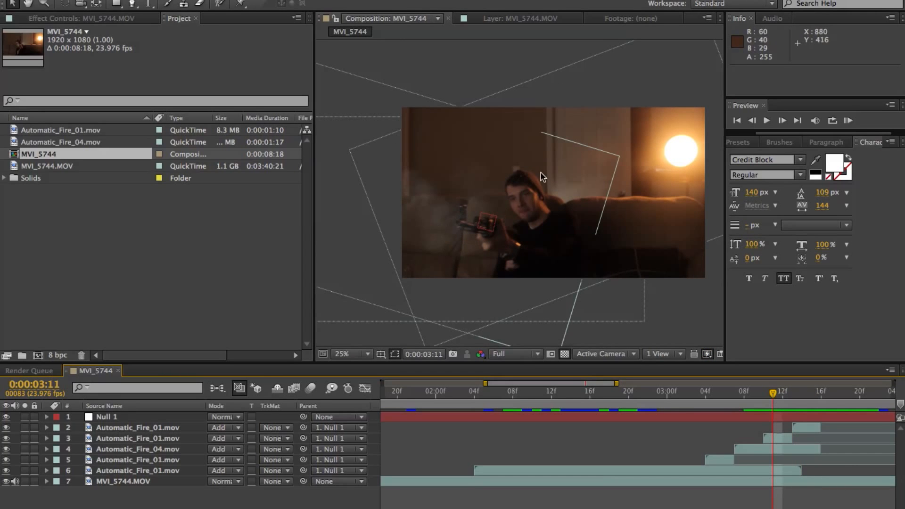
left_click_drag(746, 400, 783, 391)
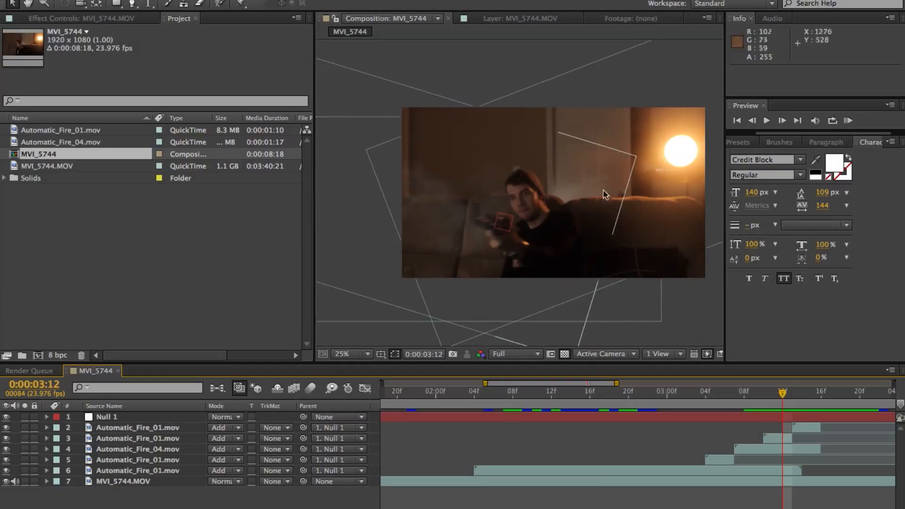
key("slash")
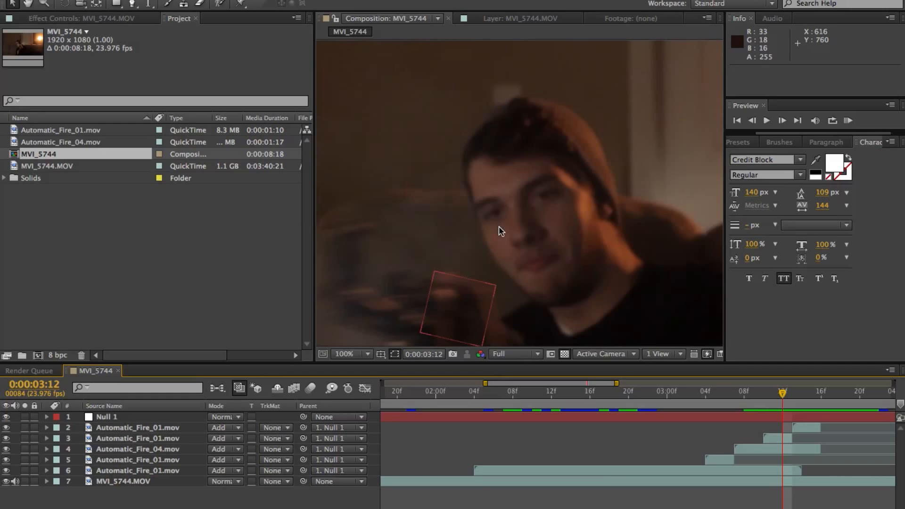
key("comma")
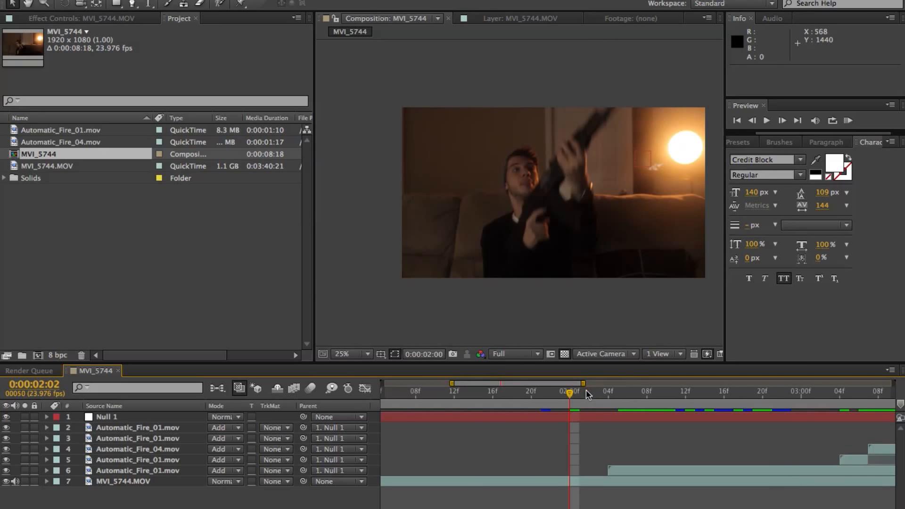
Step: Add a new adjustment layer to the composition with the current time at 0:00:02:04
left_click_drag(588, 394, 605, 393)
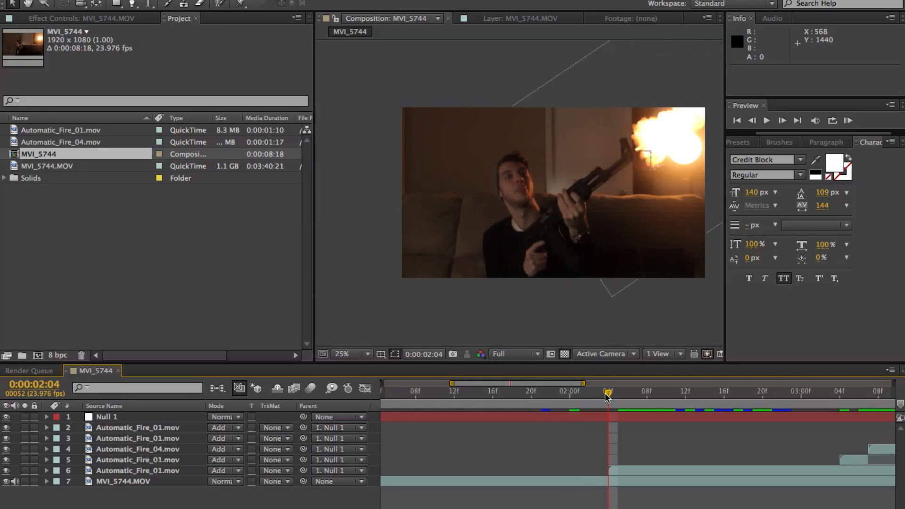
right_click(214, 505)
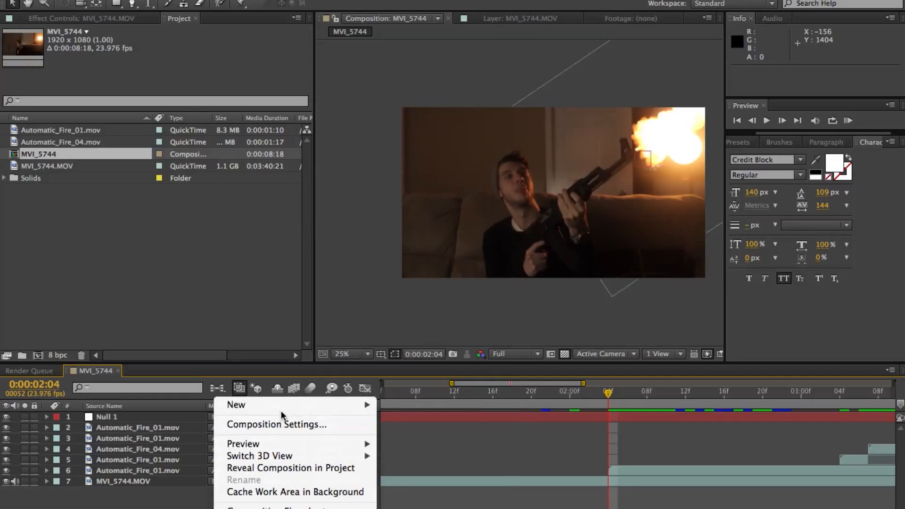
mouse_move(281, 408)
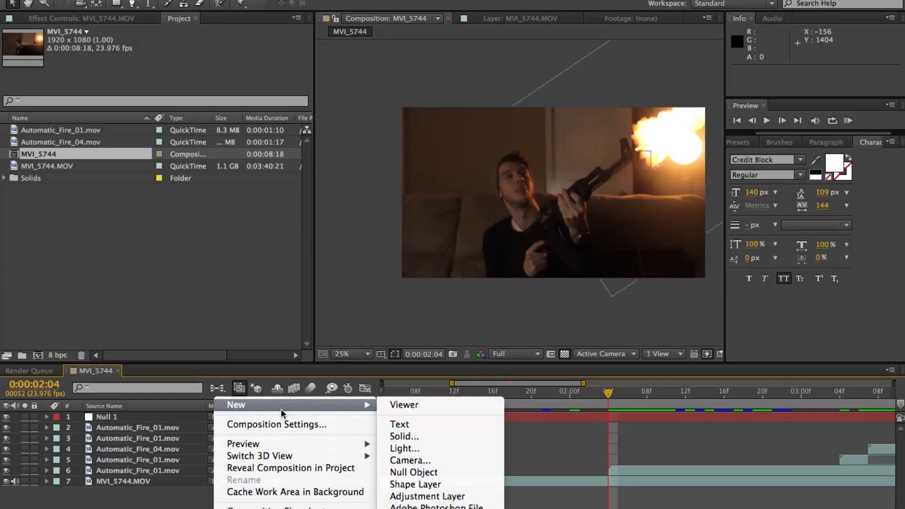
left_click(428, 496)
Step: Apply the Color Correction Exposure effect to the new adjustment layer and set its master exposure to 1.34
left_click(737, 142)
left_click(765, 156)
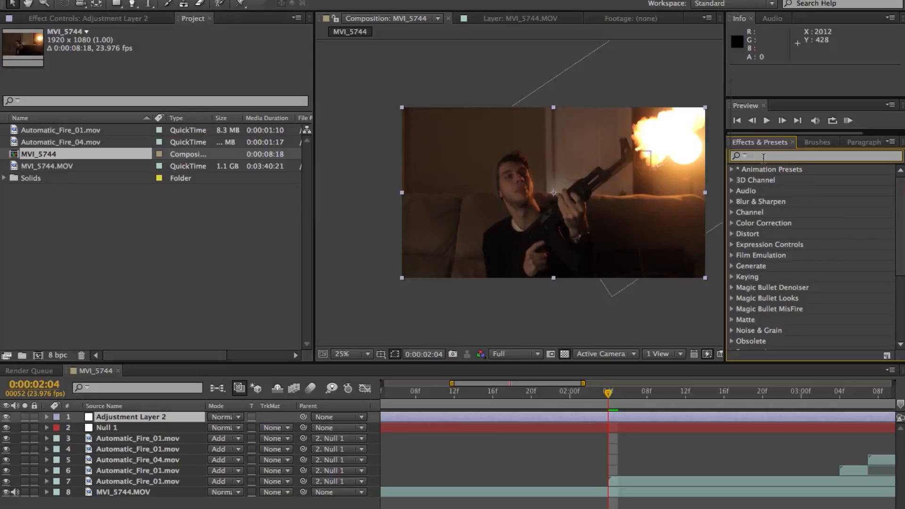
type("bright")
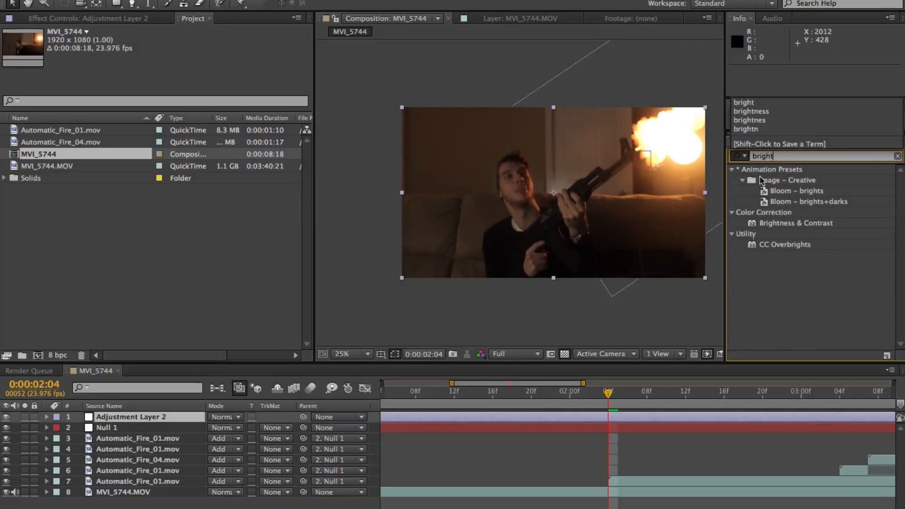
left_click(771, 221)
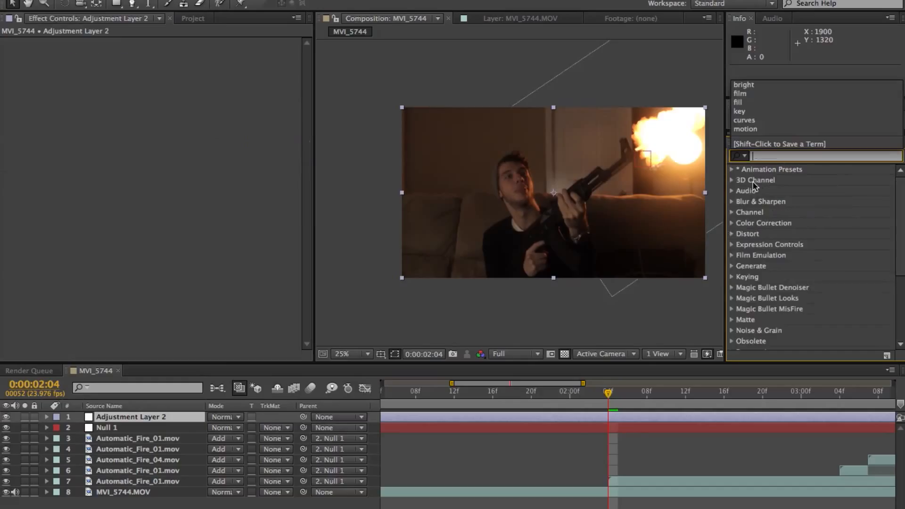
type("expos")
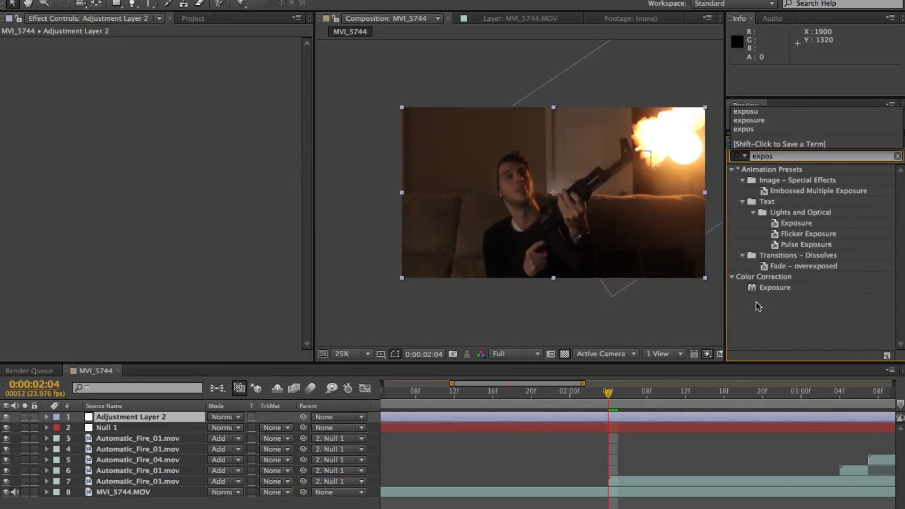
left_click_drag(775, 287, 641, 423)
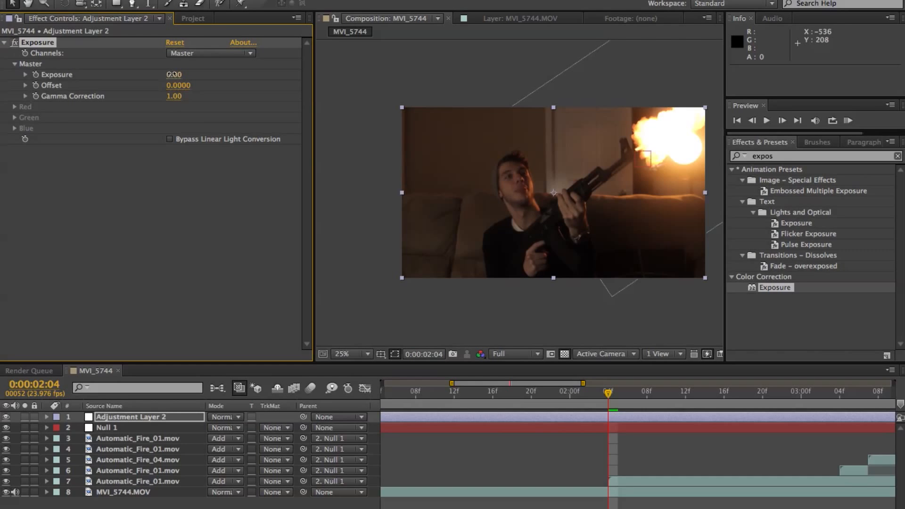
left_click_drag(173, 75, 284, 68)
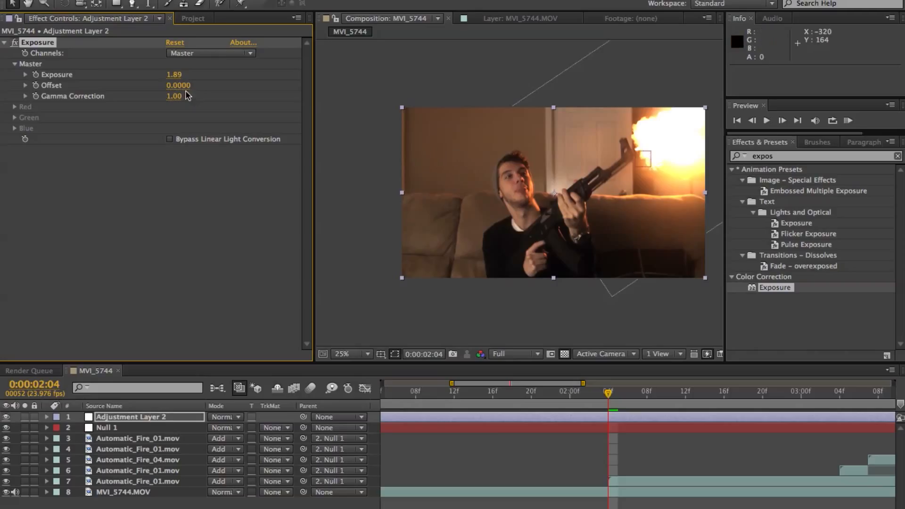
left_click_drag(171, 76, 132, 73)
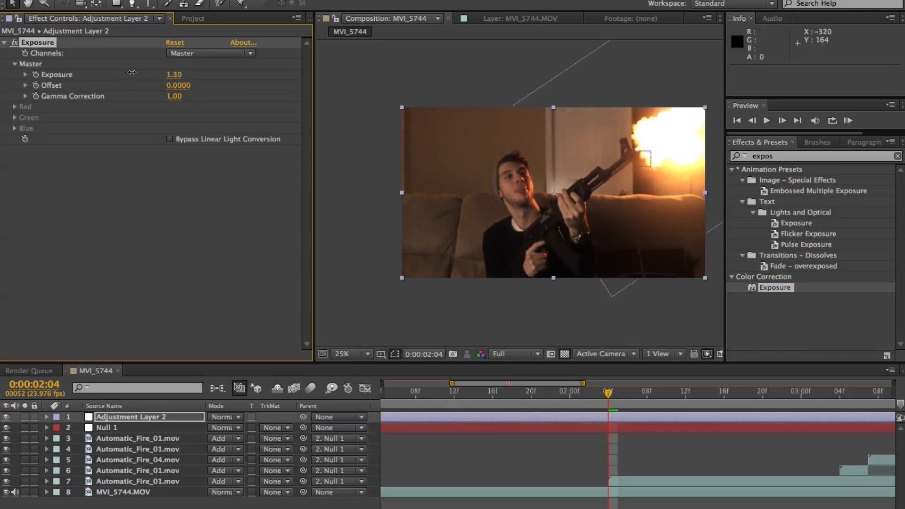
Step: Toggle the adjustment layer's visibility repeatedly to compare the shot with and without the exposure boost
left_click(6, 418)
left_click(6, 417)
left_click(6, 418)
left_click(6, 418)
left_click(7, 418)
left_click(6, 418)
left_click(6, 417)
left_click(6, 417)
left_click(6, 418)
left_click(6, 417)
Step: Duplicate the exposure adjustment layer and draw a closed Pen mask on the copy around the flash-facing side of the man's face
key("ctrl+d")
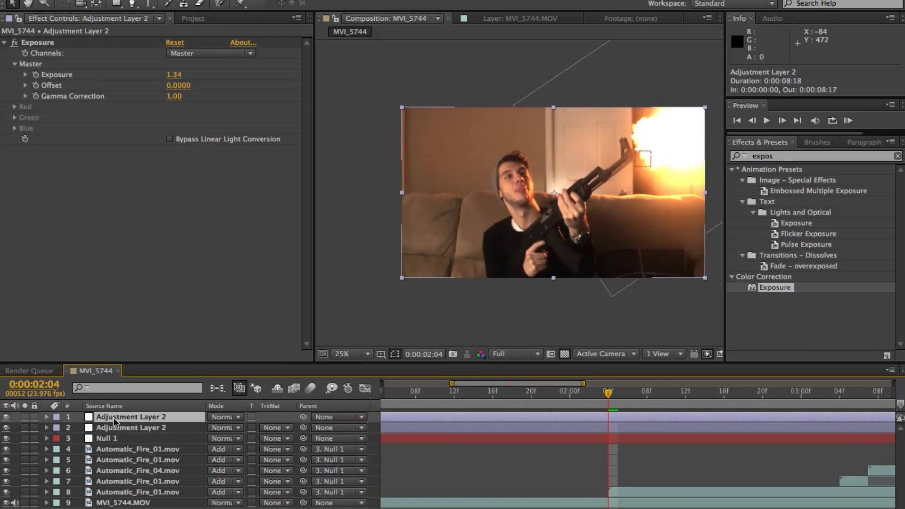
key("period")
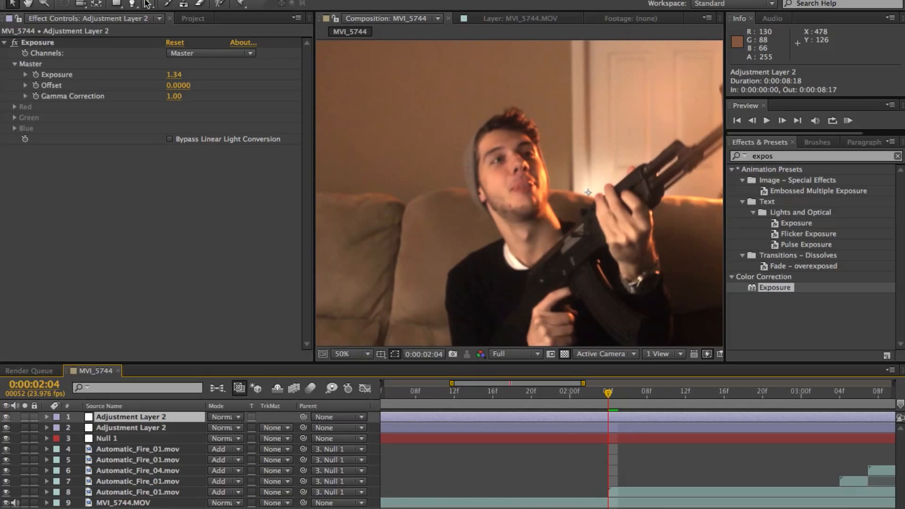
left_click(132, 4)
left_click(506, 127)
left_click(514, 151)
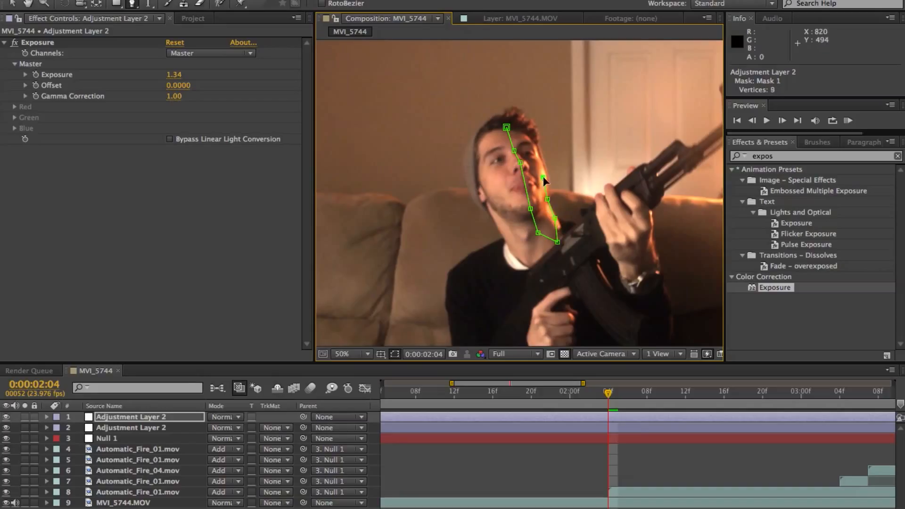
left_click(525, 124)
left_click(507, 127)
Step: Draw two closed Pen masks on the top adjustment layer, one around a lit finger and one along the hand's flash-facing edge to the wrist
left_click_drag(615, 165, 435, 122)
left_click(425, 142)
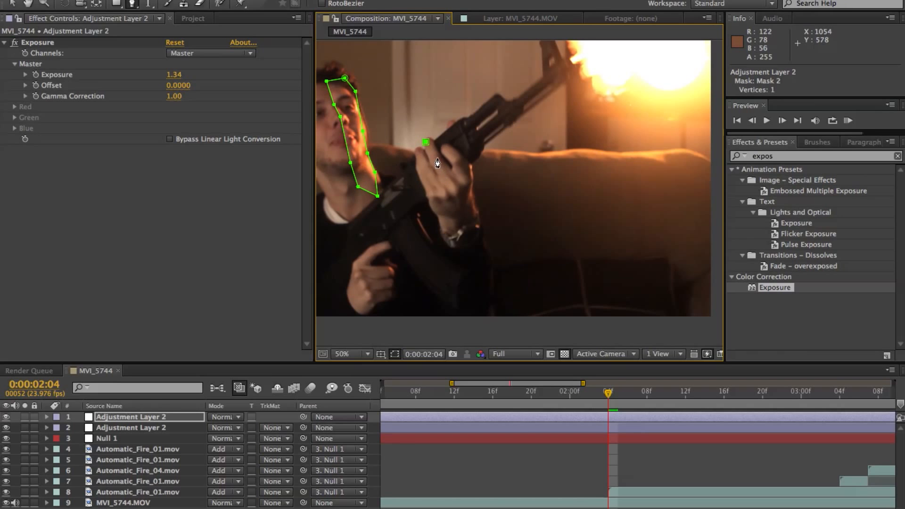
scroll(437, 163, "up", 2)
left_click(512, 189)
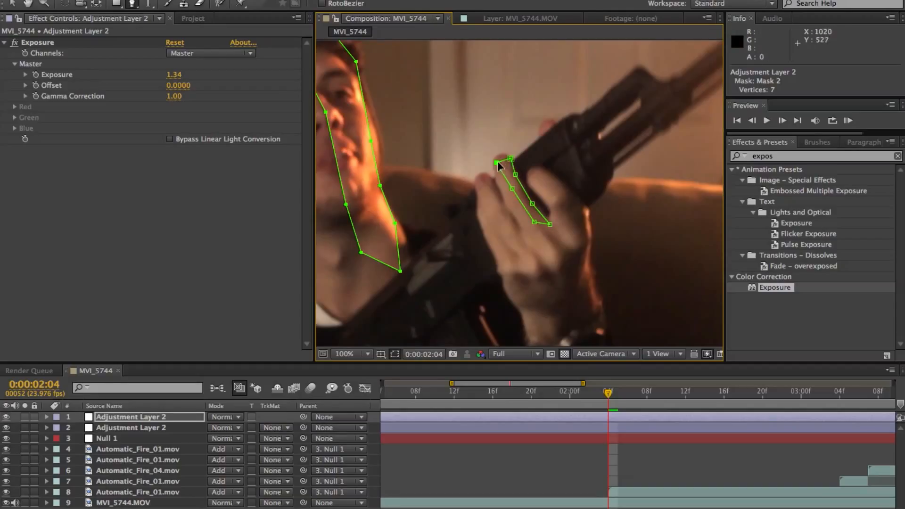
left_click(501, 163)
left_click(563, 198)
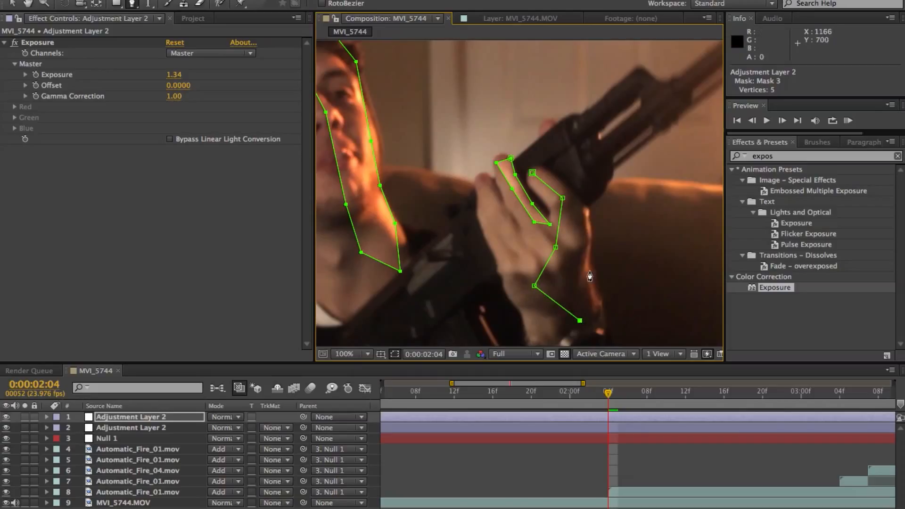
left_click(532, 173)
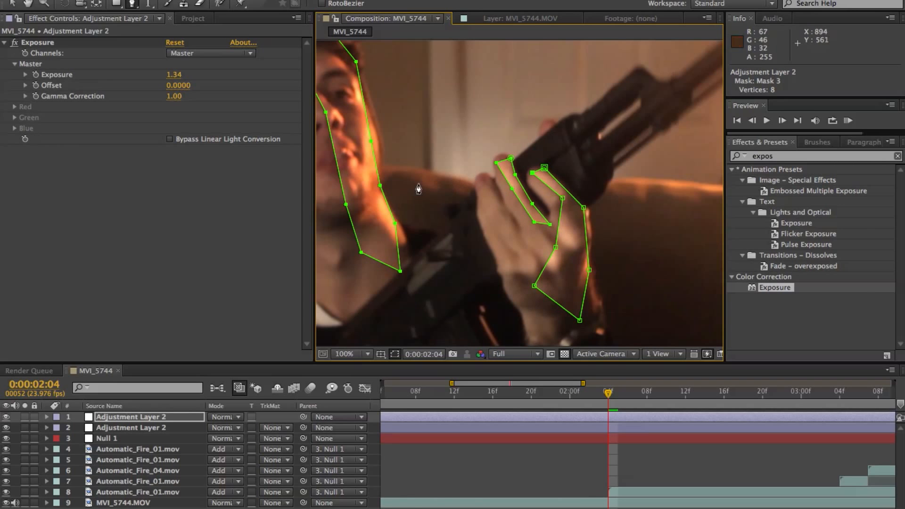
Step: Draw a closed four-point Pen mask along the gun's barrel on the top adjustment layer
left_click_drag(530, 125, 404, 185)
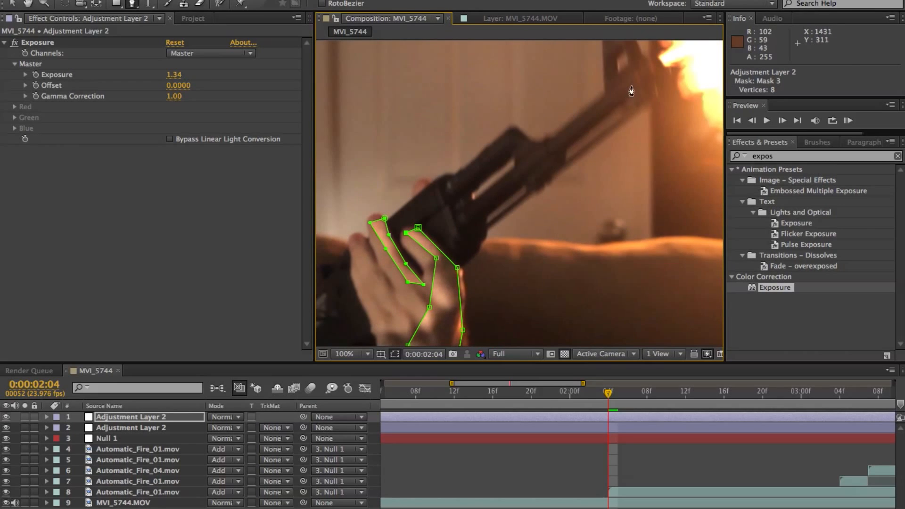
left_click(642, 61)
left_click(439, 226)
left_click(460, 251)
left_click(658, 88)
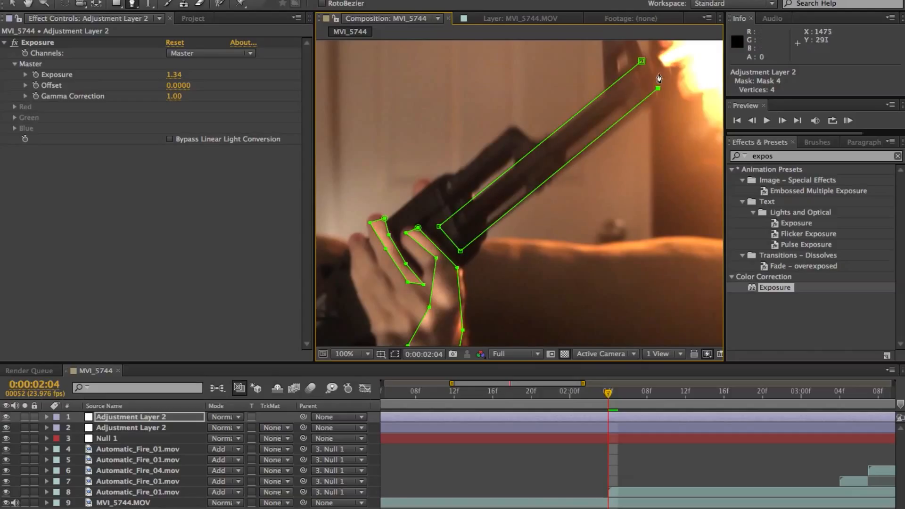
left_click(642, 61)
Step: Set the feather of all four masks on the top adjustment layer to 50 pixels
scroll(436, 220, "down", 2)
scroll(437, 219, "up", 1)
key("f")
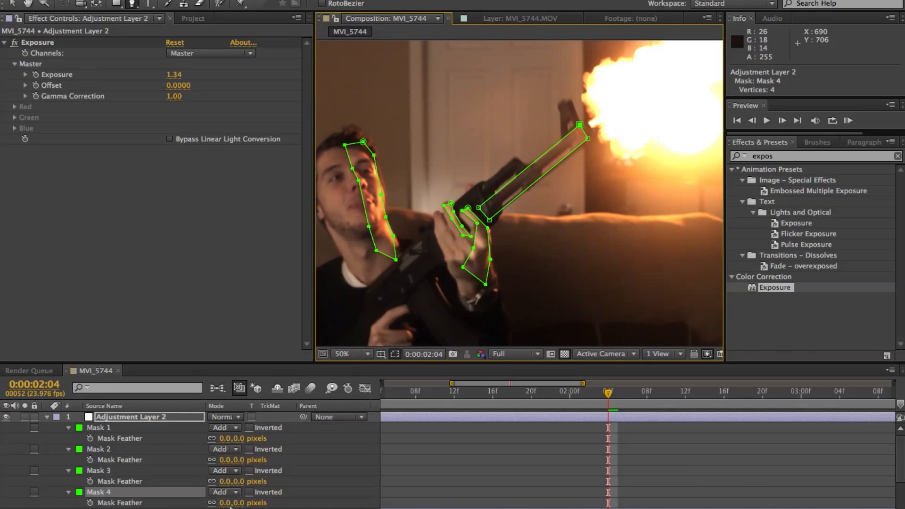
left_click(232, 503)
type("50")
key("Return")
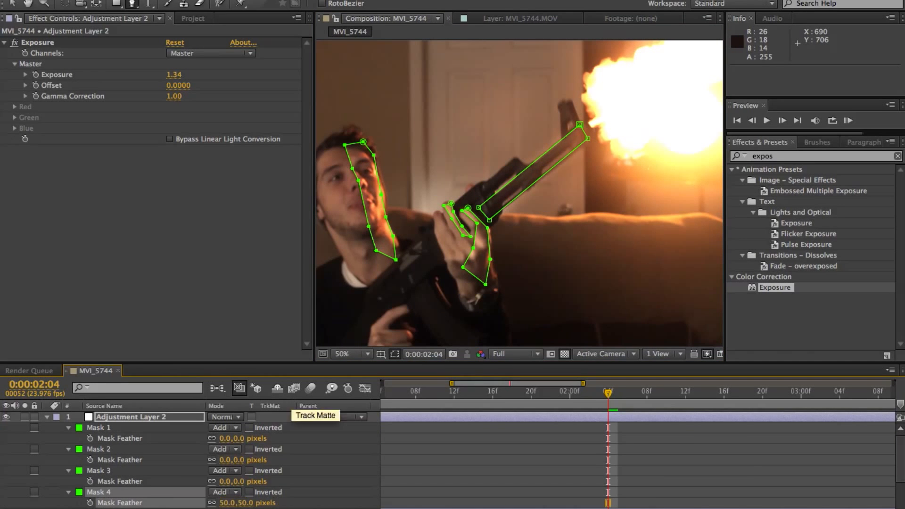
left_click(225, 482)
type("50")
key("Return")
left_click(225, 460)
type("50")
left_click(225, 439)
type("50")
key("Return")
left_click(313, 448)
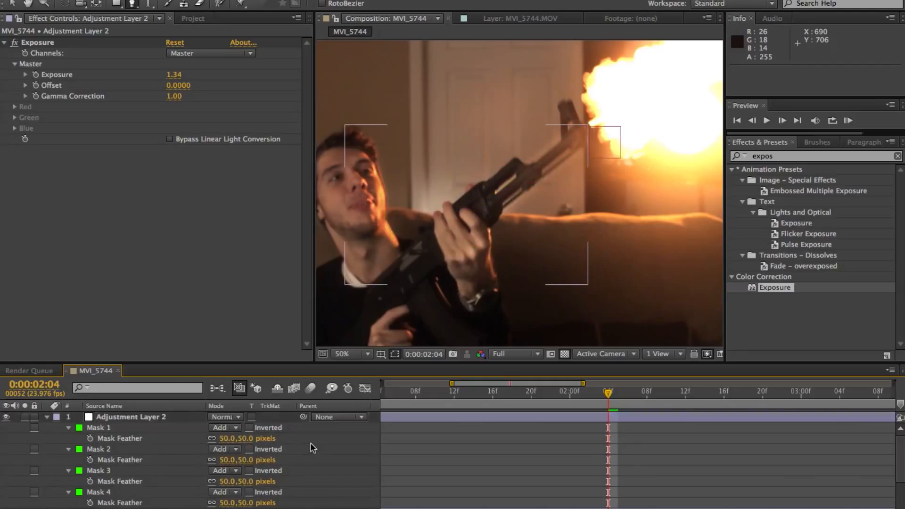
Step: Toggle the masked adjustment layer's visibility repeatedly to compare the highlights on the face, hand and gun
left_click(6, 417)
left_click(6, 418)
left_click(6, 417)
left_click(6, 417)
left_click(6, 418)
left_click(6, 417)
left_click(7, 418)
left_click(6, 417)
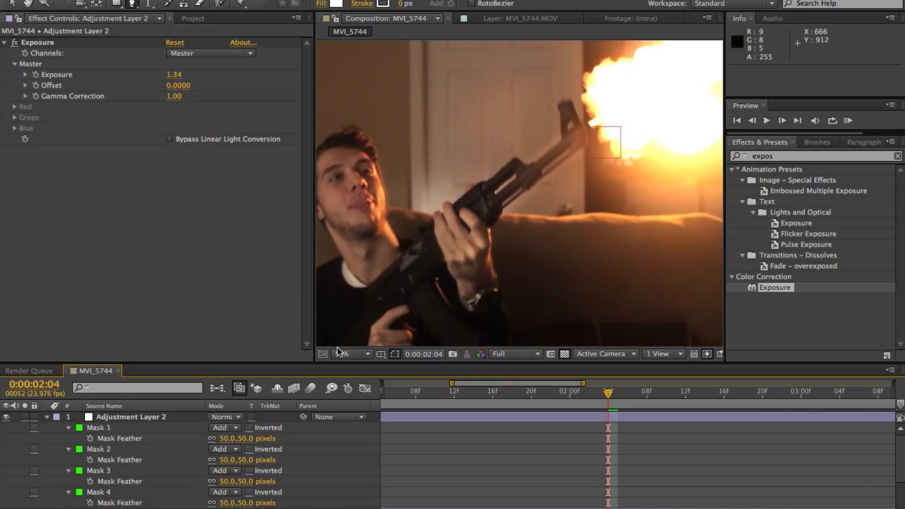
Step: Create a 1920 x 1080 px solid layer in orange FF8527
scroll(479, 220, "down", 2)
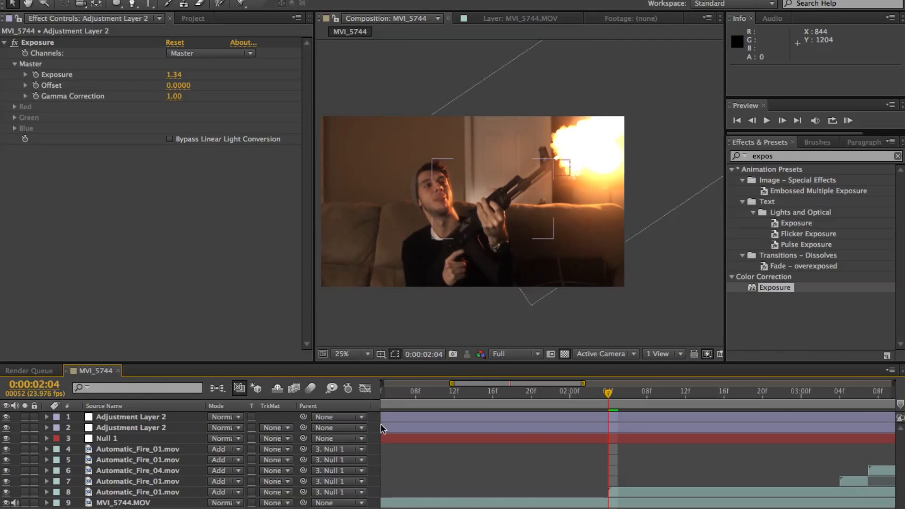
right_click(371, 451)
mouse_move(446, 404)
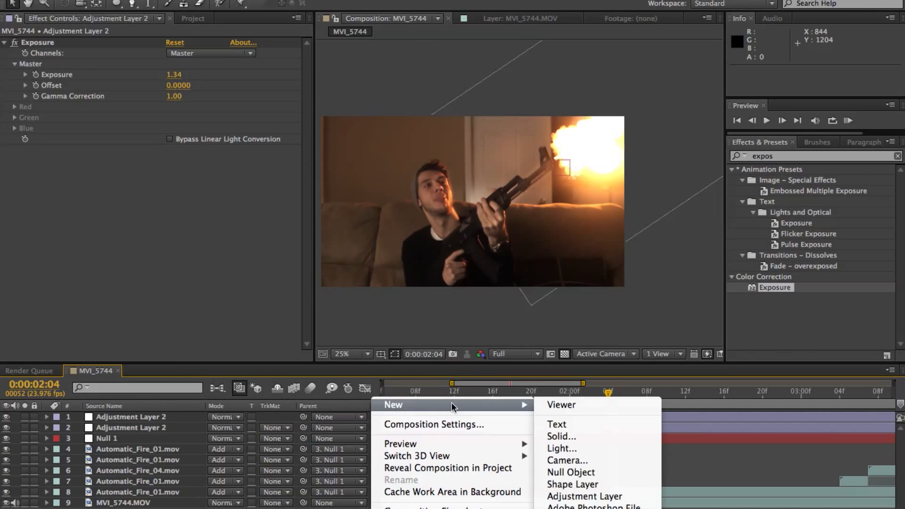
left_click(607, 434)
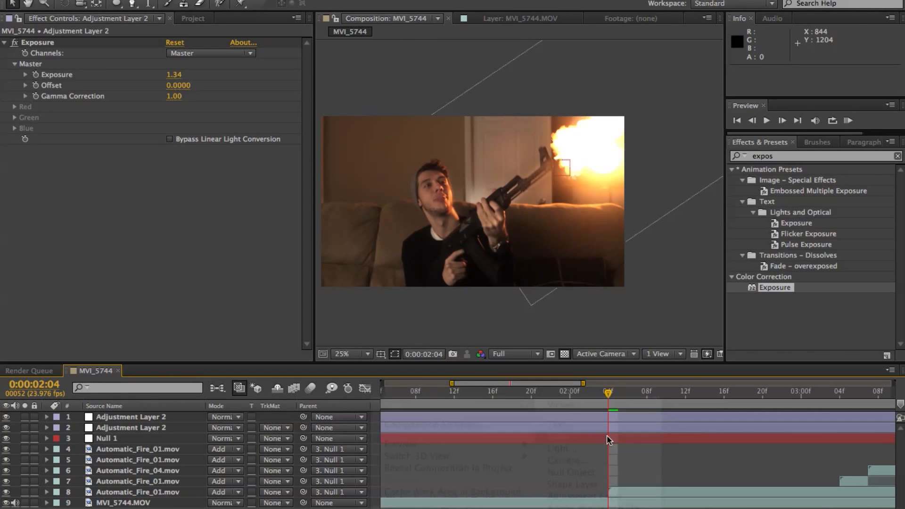
left_click(300, 352)
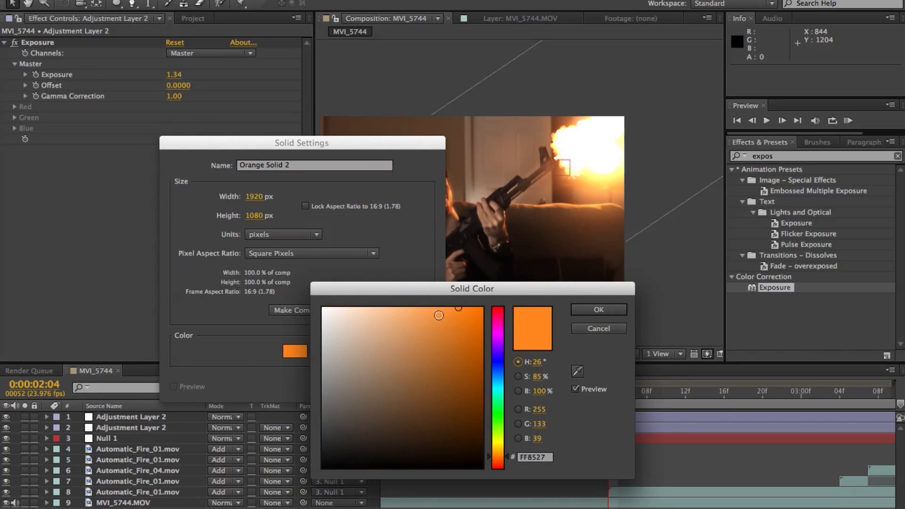
left_click(598, 309)
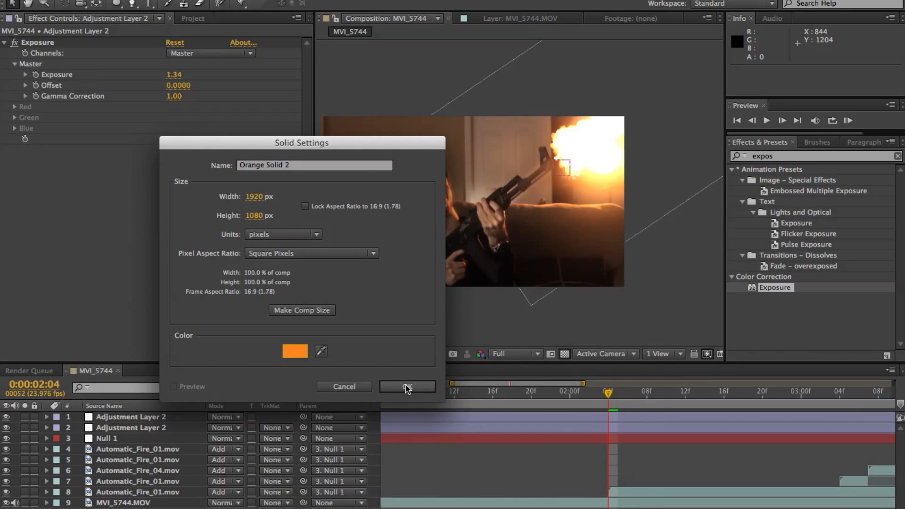
left_click(407, 388)
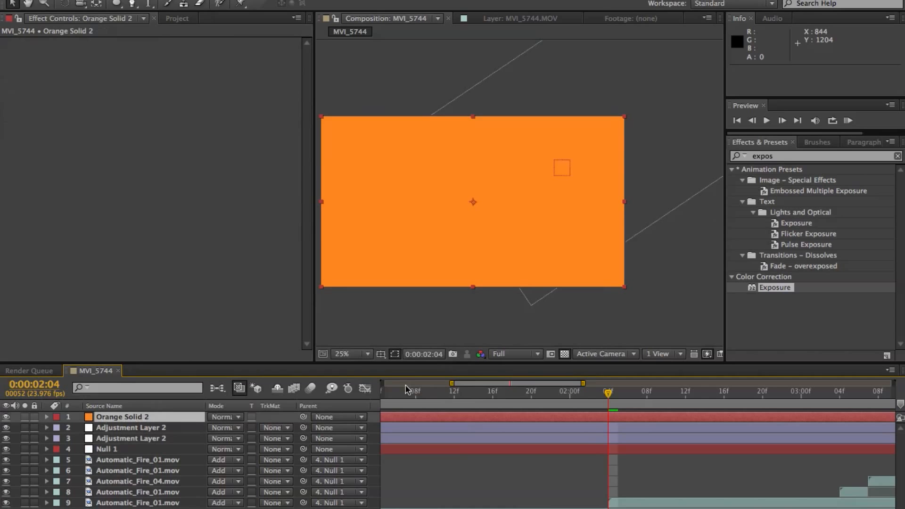
Step: Draw a wide elliptical mask on the orange solid and move the solid over the muzzle flash, to about 1784, 204
left_click(116, 4)
left_click_drag(397, 169, 514, 231)
left_click(12, 4)
left_click(440, 197)
left_click_drag(431, 202, 435, 203)
left_click_drag(503, 183, 564, 155)
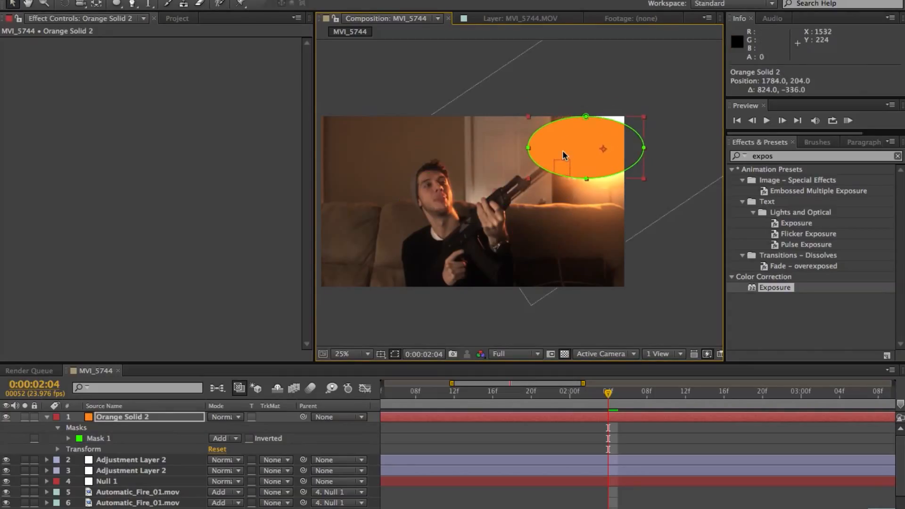
Step: Rotate the orange solid counterclockwise to follow the barrel's angle, move it to about 1748, 132, and reveal its mask feather
key("r")
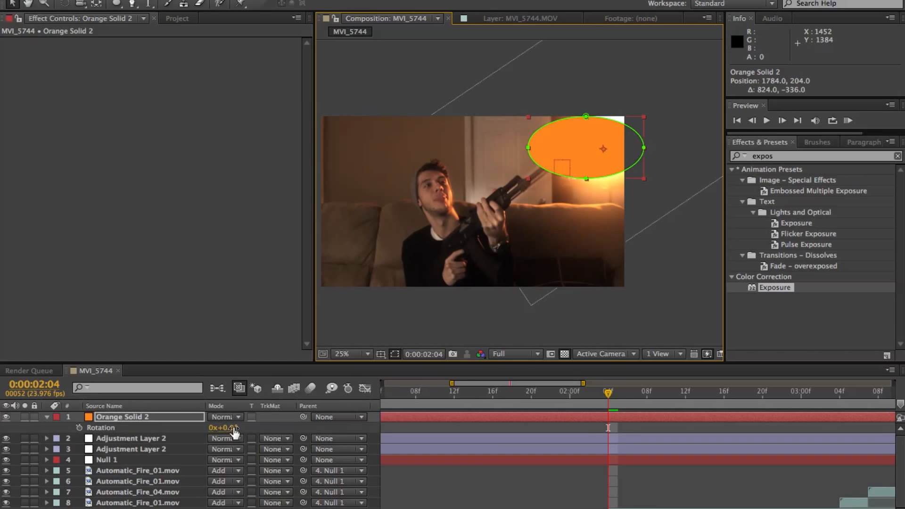
left_click_drag(230, 428, 217, 428)
left_click_drag(597, 135, 591, 122)
key("f")
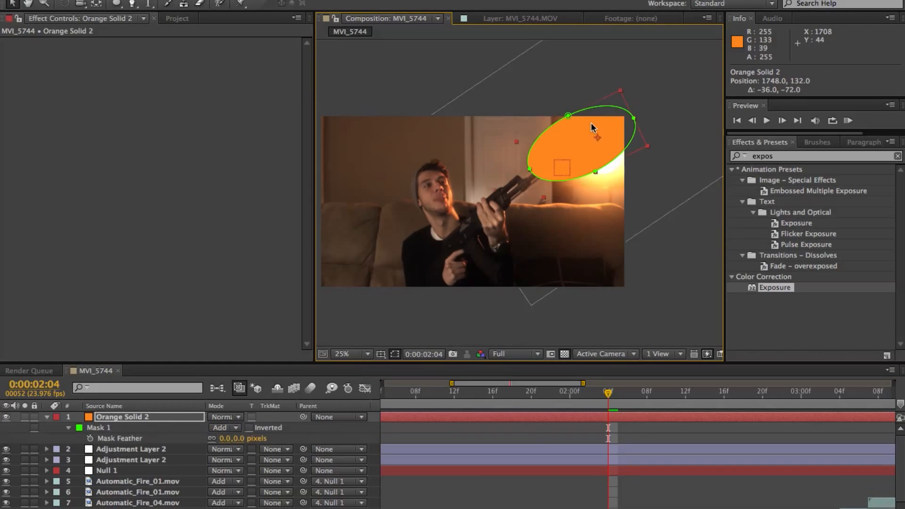
Step: Feather the orange solid's mask to 242 pixels and set the solid's blending mode to Add
left_click_drag(224, 439, 376, 439)
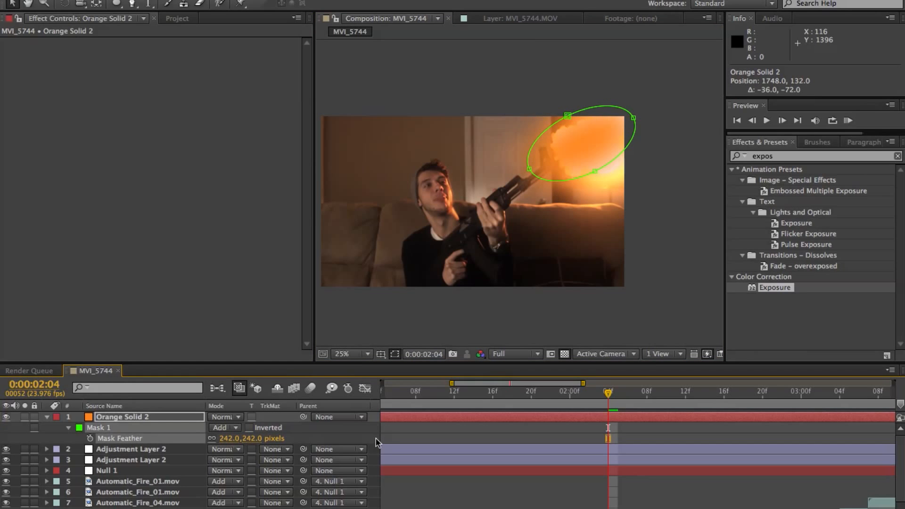
left_click(226, 417)
left_click(252, 149)
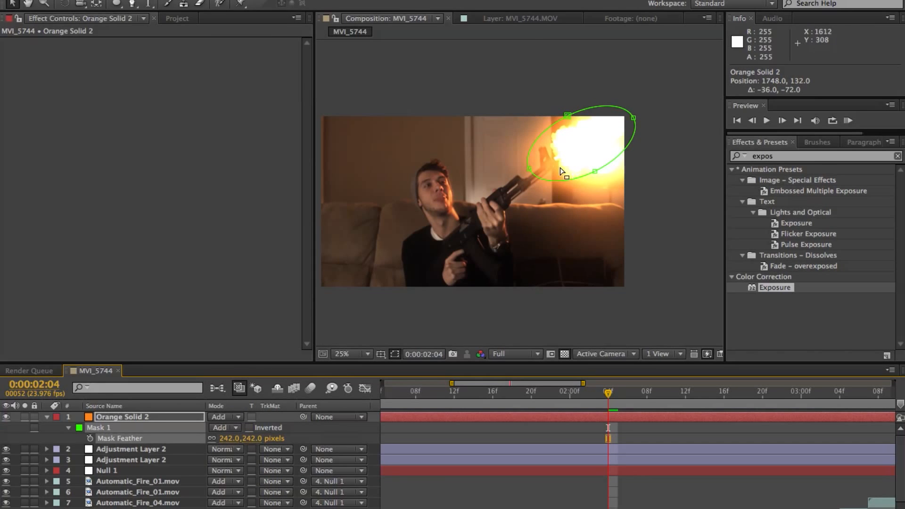
left_click(340, 439)
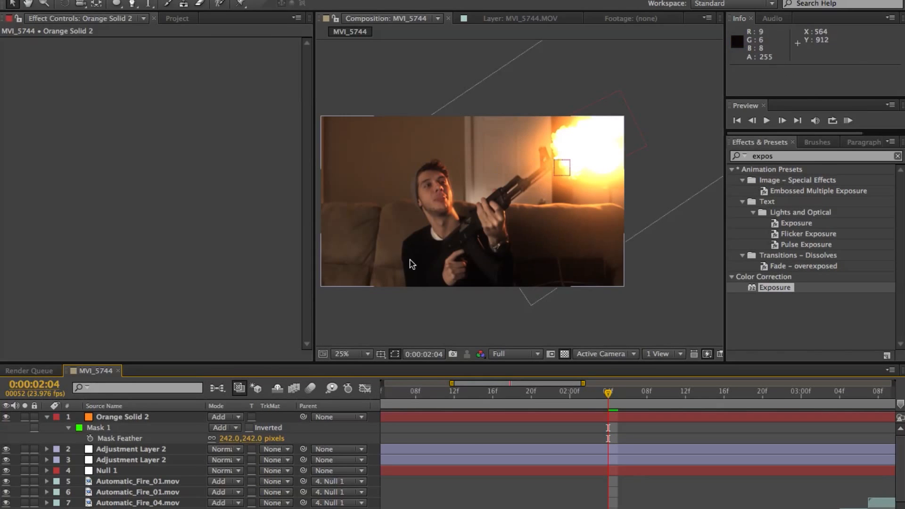
Step: Move Orange Solid 2 below all the Automatic_Fire layers in the stack and parent it to Null 1
left_click_drag(126, 420, 189, 508)
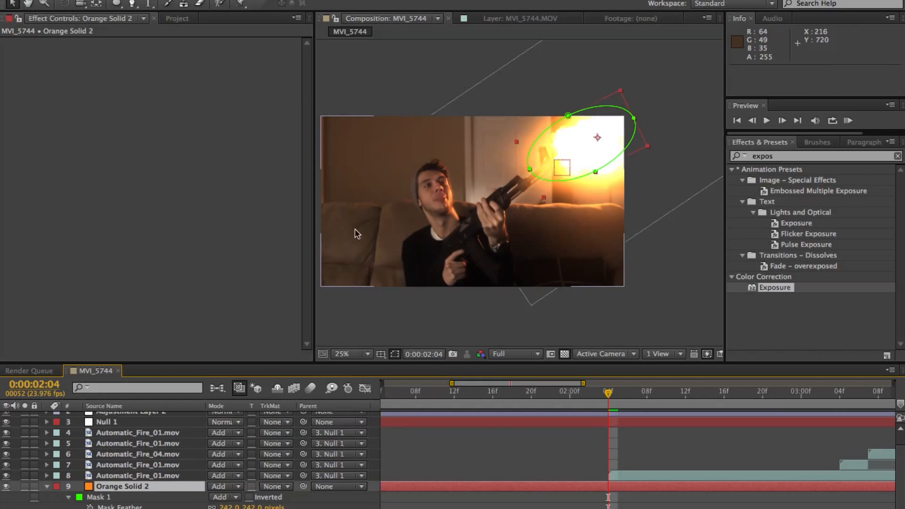
left_click(373, 443)
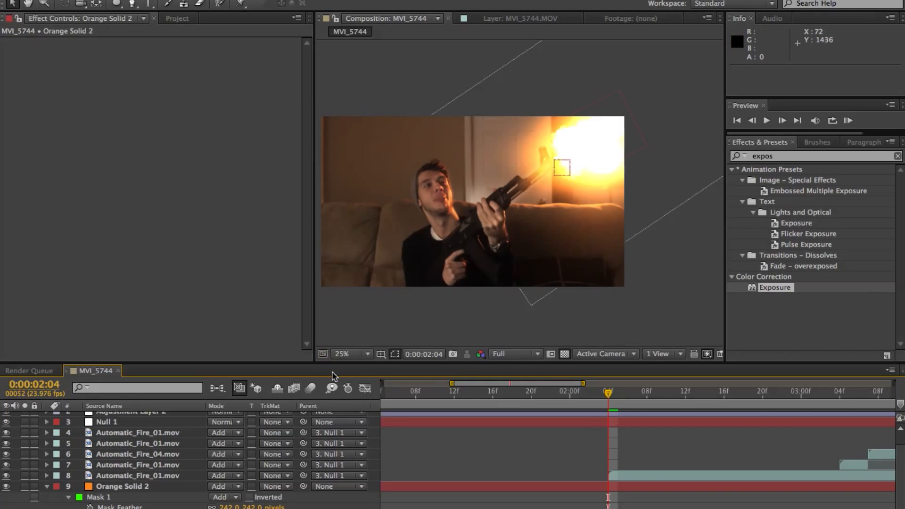
scroll(377, 429, "up", 2)
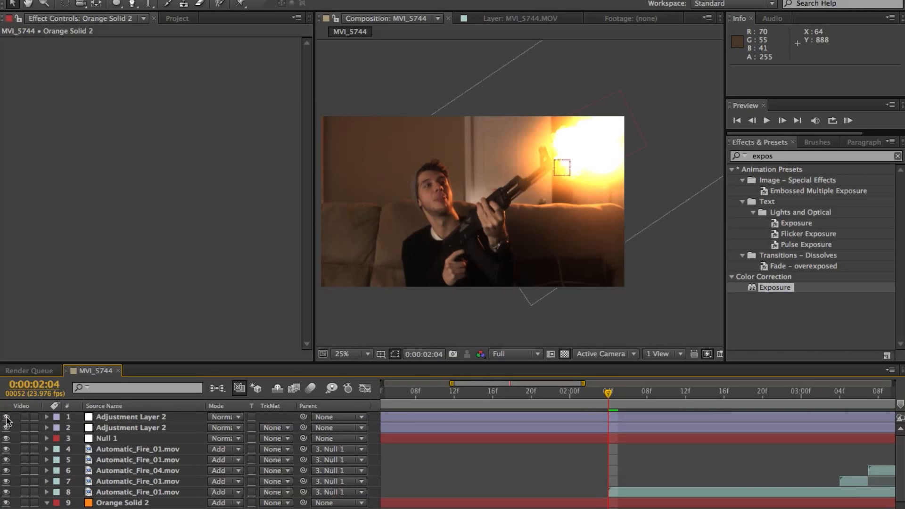
scroll(155, 467, "down", 2)
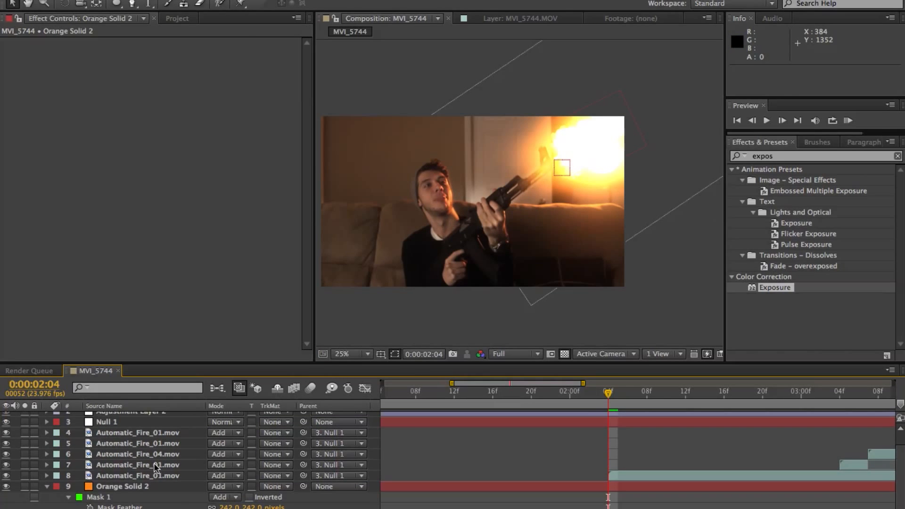
left_click(121, 488)
left_click(341, 486)
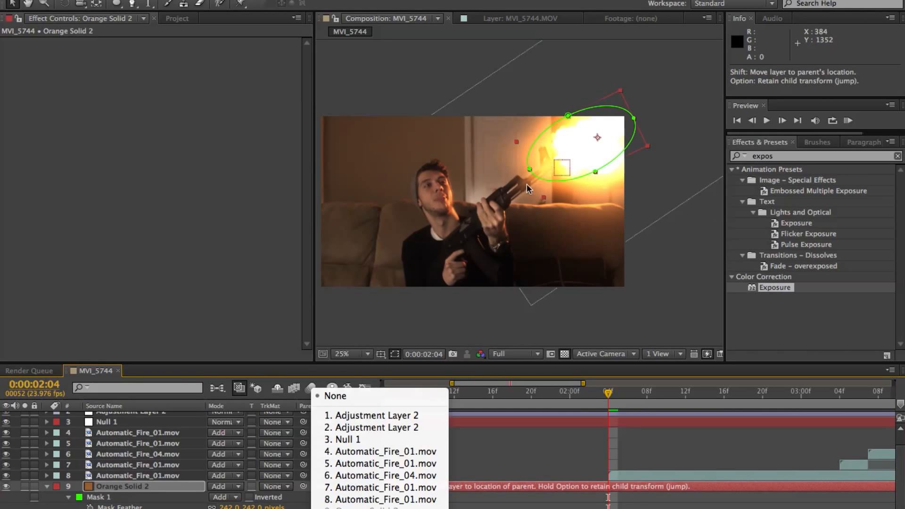
left_click(348, 439)
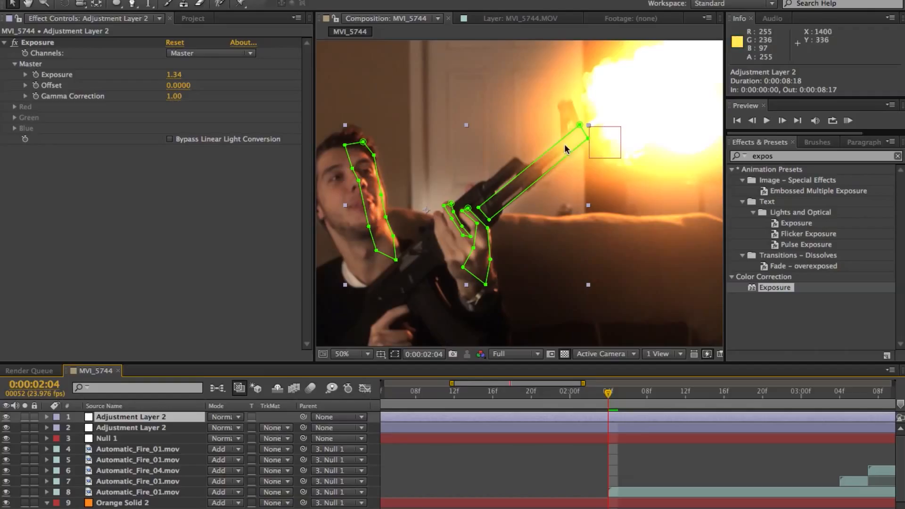
Step: Enable Mask Path keyframing for Masks 1 to 4 of the upper adjustment layer at 0:00:02:04
key("m")
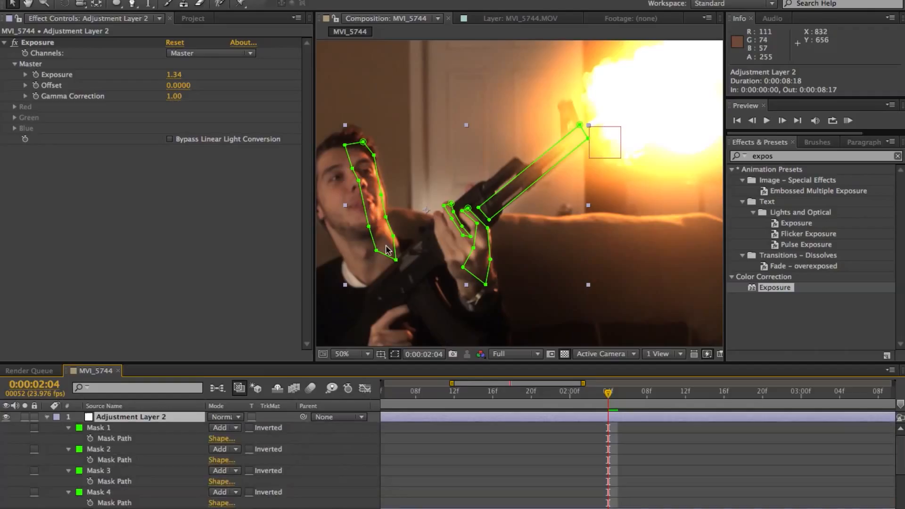
left_click(89, 430)
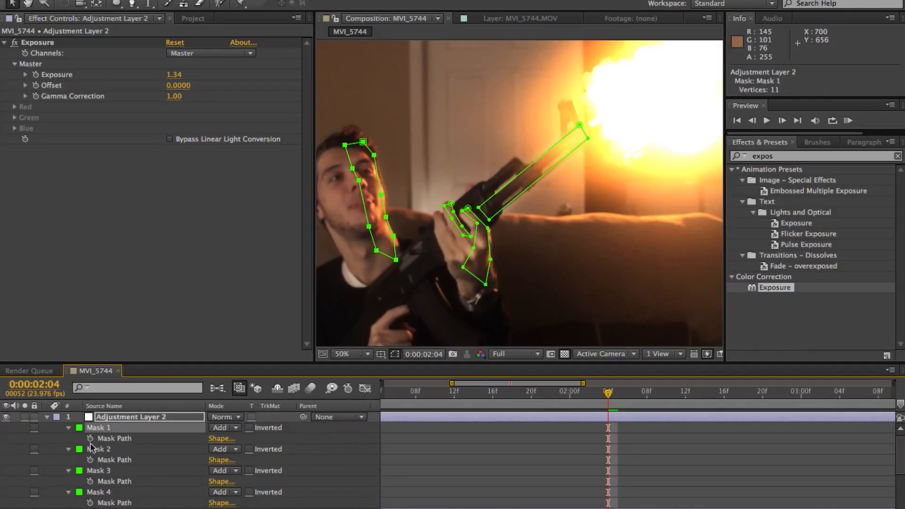
left_click(90, 438)
left_click(90, 460)
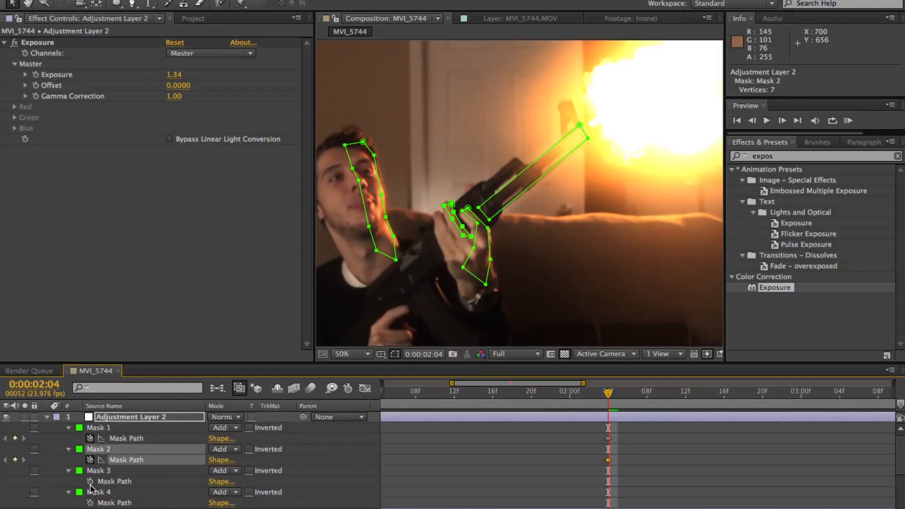
left_click(90, 481)
left_click(90, 503)
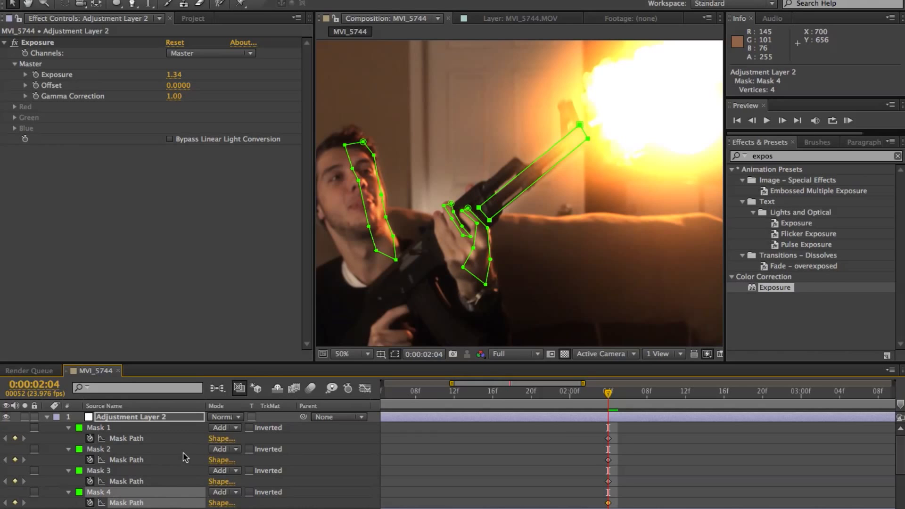
Step: Reshape Mask 1 point by point to follow the lit edge of the face at 0:00:02:09
key("Page_Down")
key("Page_Down")
key("Page_Down")
key("Page_Down")
key("Page_Down")
left_click_drag(363, 142, 359, 153)
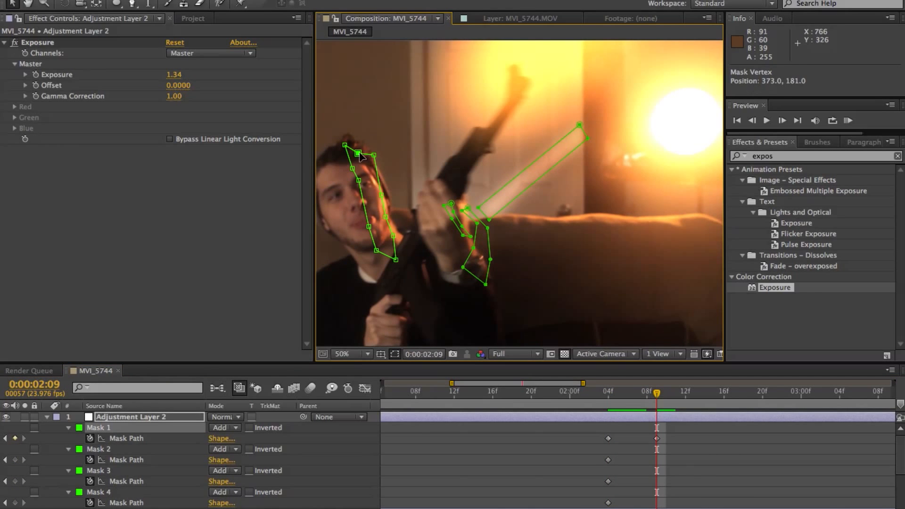
left_click(344, 146)
mouse_move(353, 170)
left_mouse_down()
mouse_move(373, 159)
mouse_move(368, 167)
left_mouse_up()
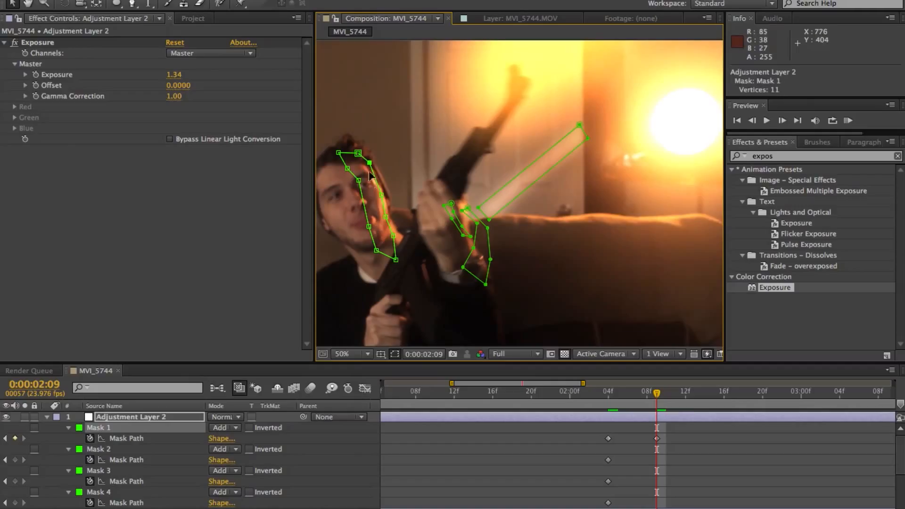
left_click(382, 194)
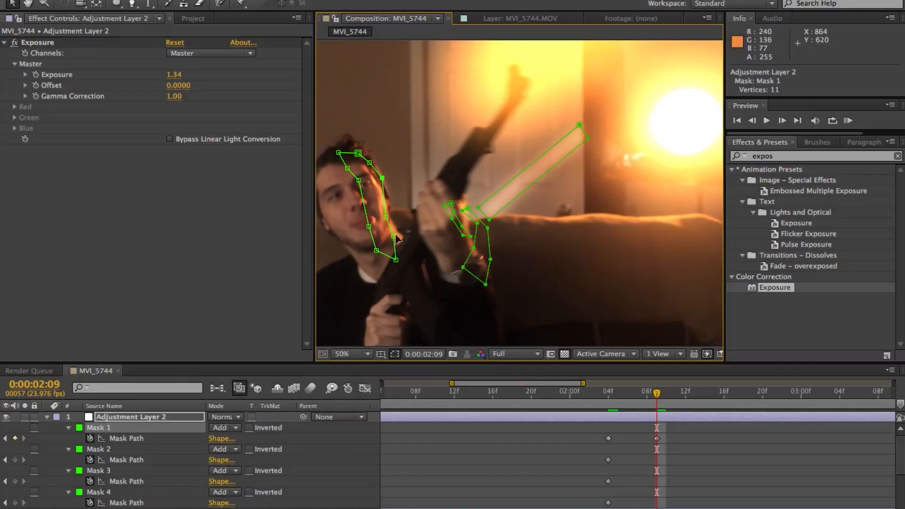
left_click_drag(386, 217, 386, 209)
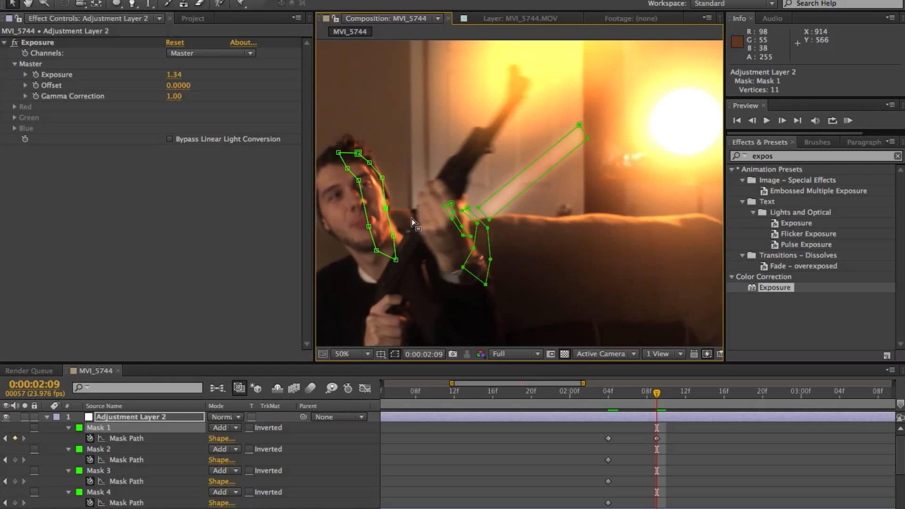
Step: Reposition the two hand masks and the barrel mask to follow the hand and gun at 0:00:02:09
left_click(99, 450)
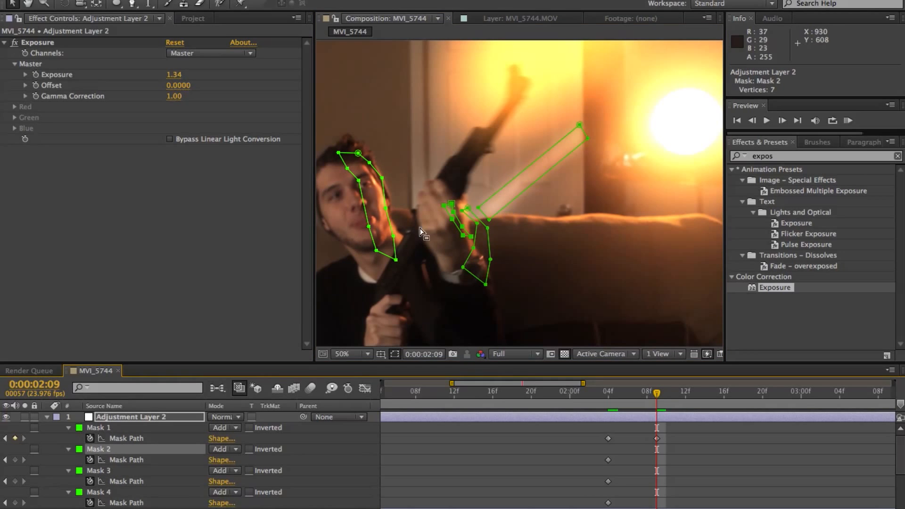
left_click_drag(450, 207, 429, 191)
left_click(457, 220)
left_click_drag(469, 205, 444, 184)
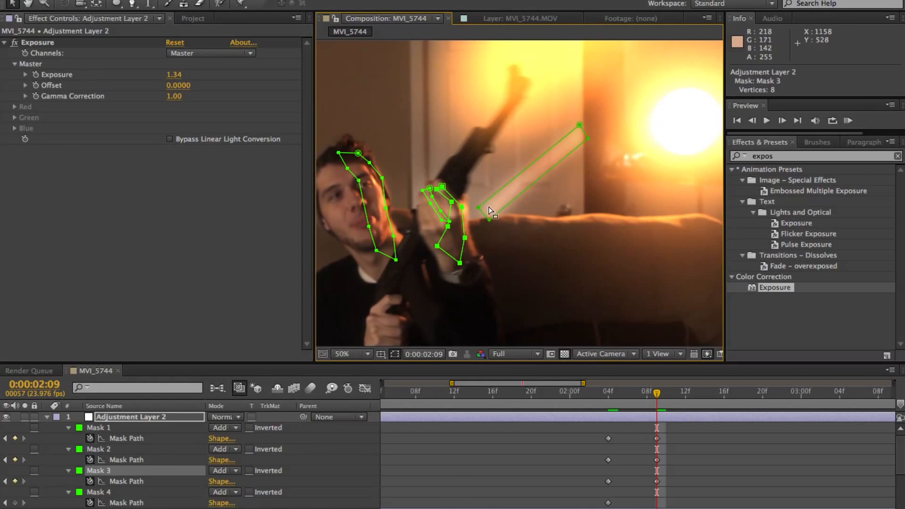
left_click(121, 418)
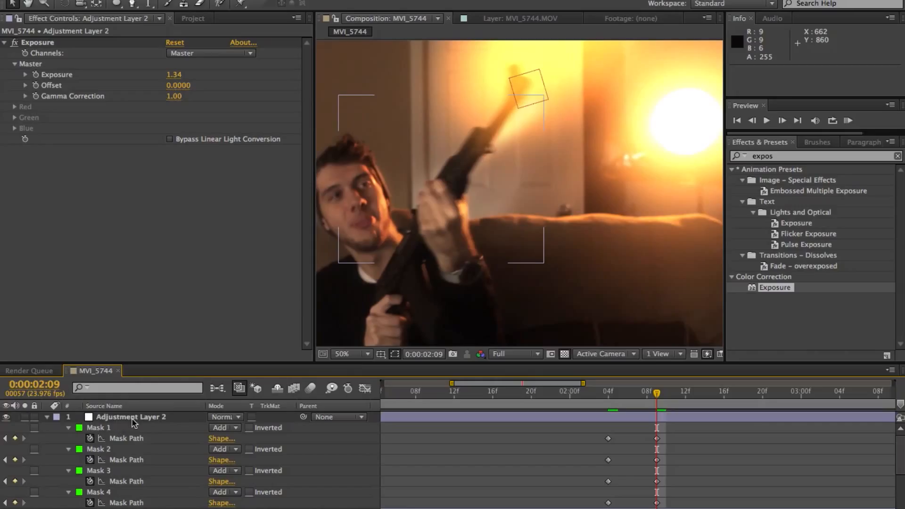
Step: Reveal the opacity property of the upper, masked adjustment layer and hide that layer
left_click(132, 419)
key("t")
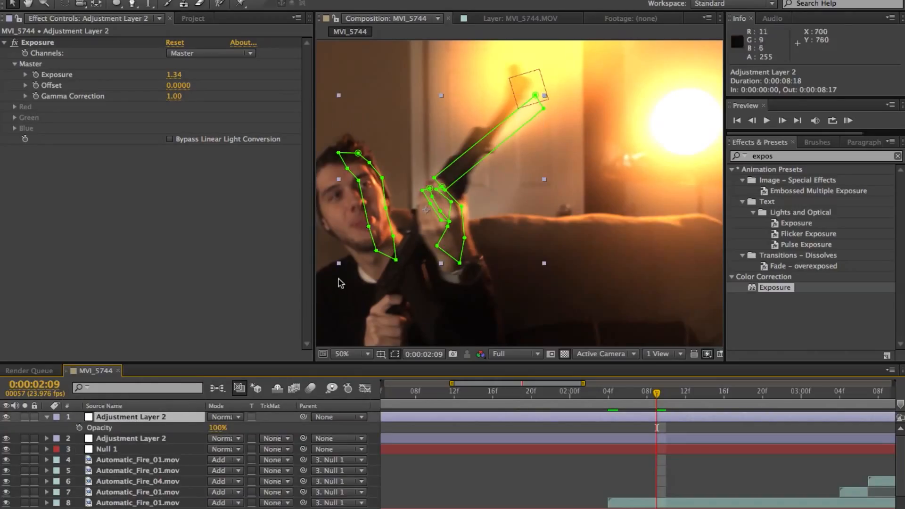
key("comma")
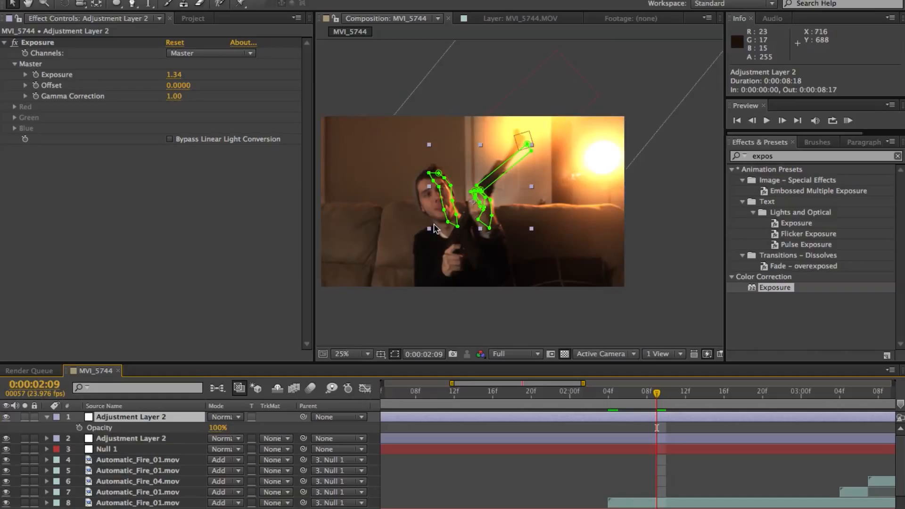
key("period")
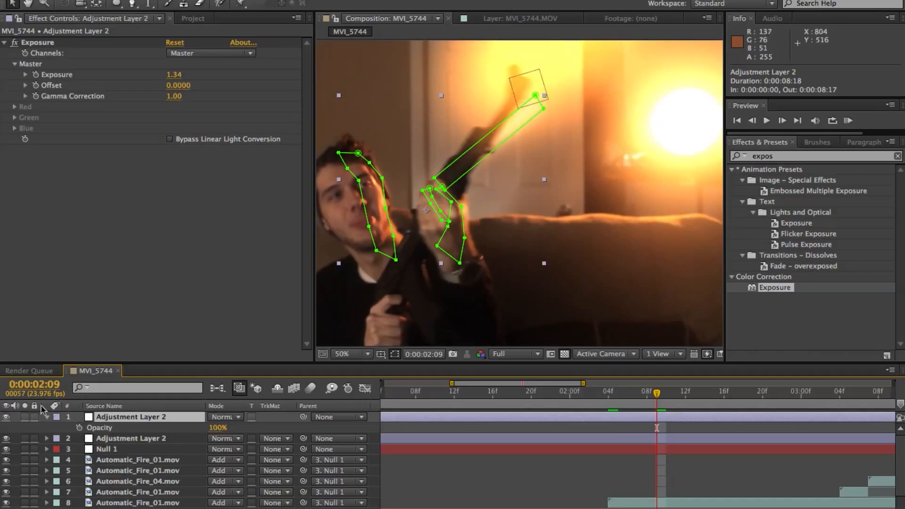
left_click(6, 417)
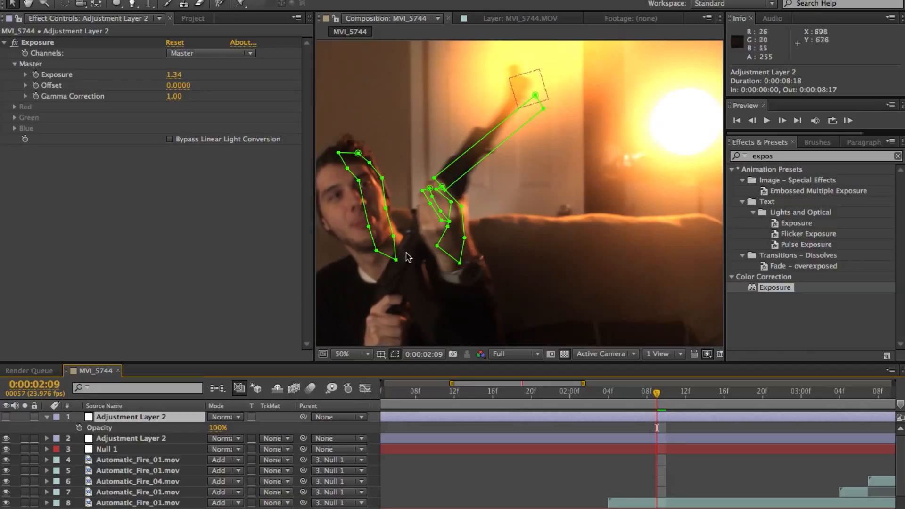
key("comma")
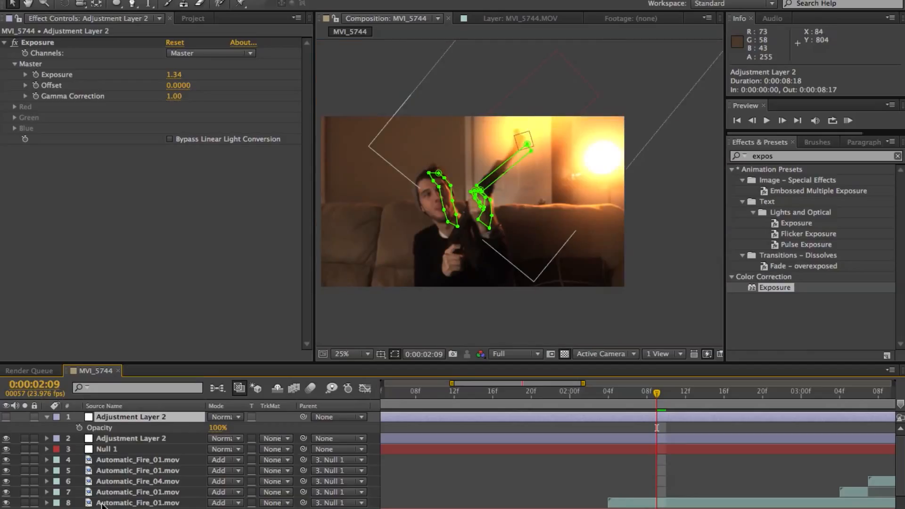
Step: Scrub to 0:00:02:10 to check how the orange glow follows the gun, and hide Orange Solid 2
left_click(539, 135)
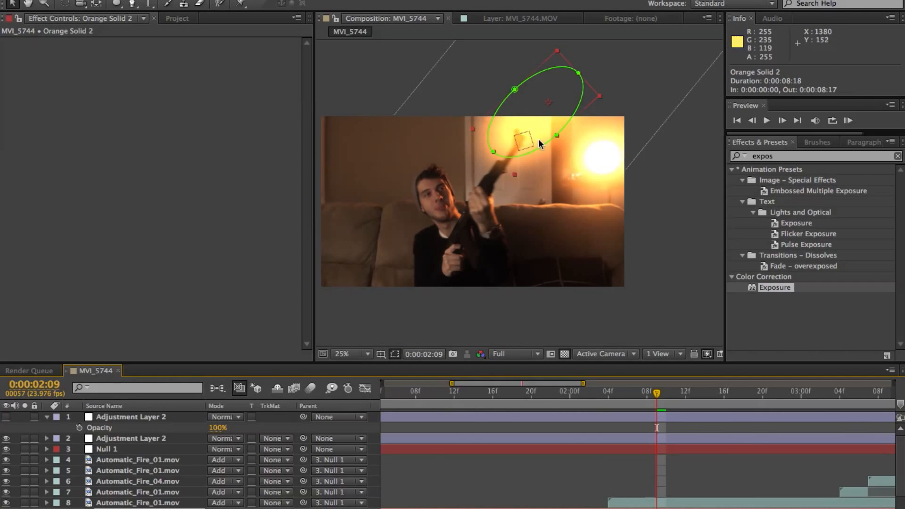
left_click_drag(630, 397, 667, 391)
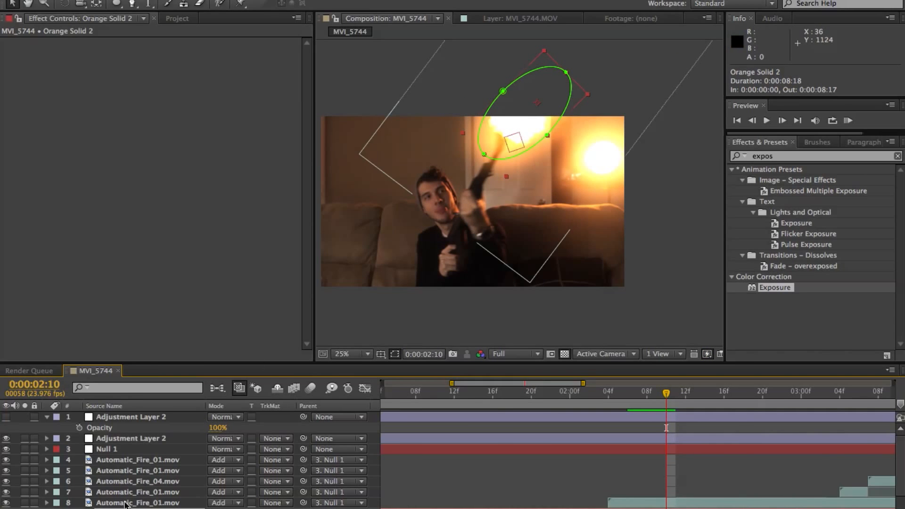
left_click(136, 460)
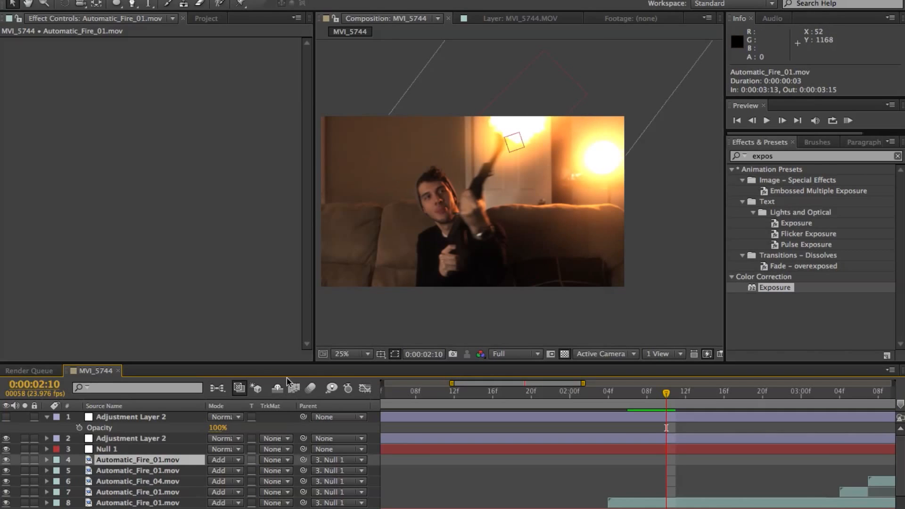
left_click(418, 205)
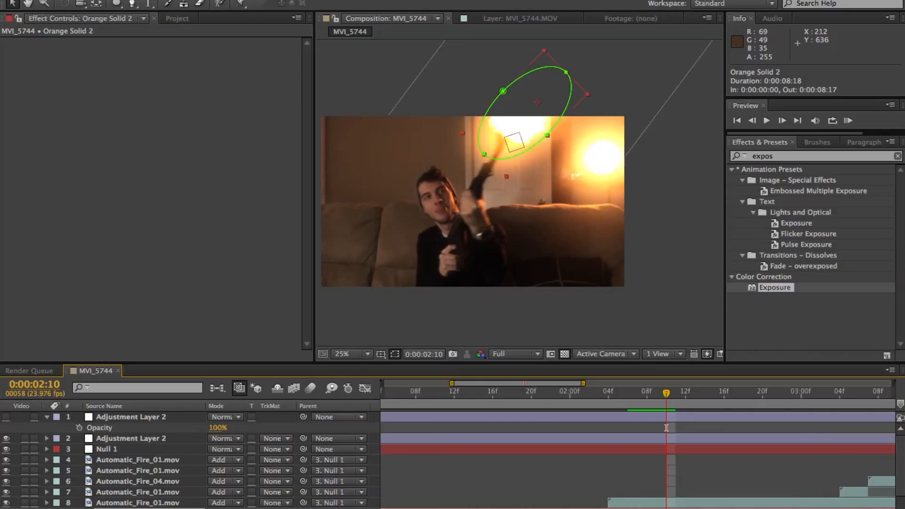
left_click(6, 508)
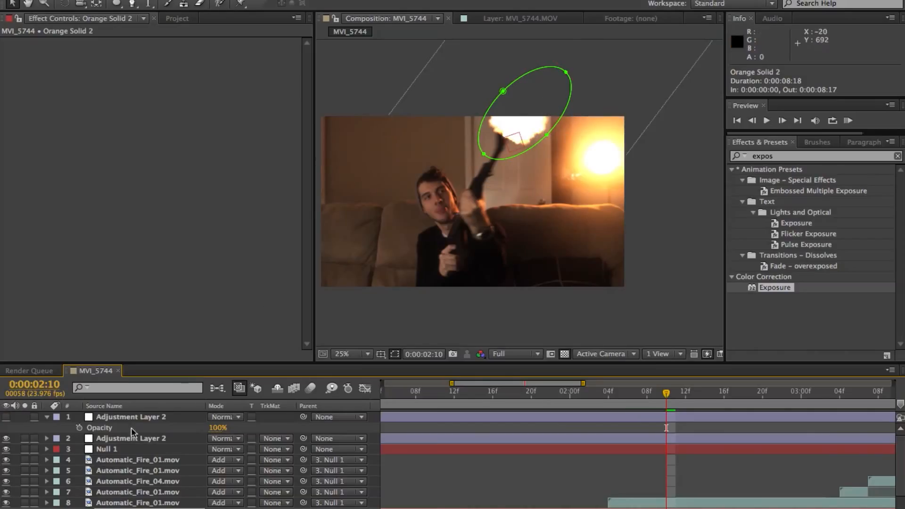
Step: Advance to the frame without a muzzle flash at 0:00:02:11 and hide the second adjustment layer
left_click(120, 417)
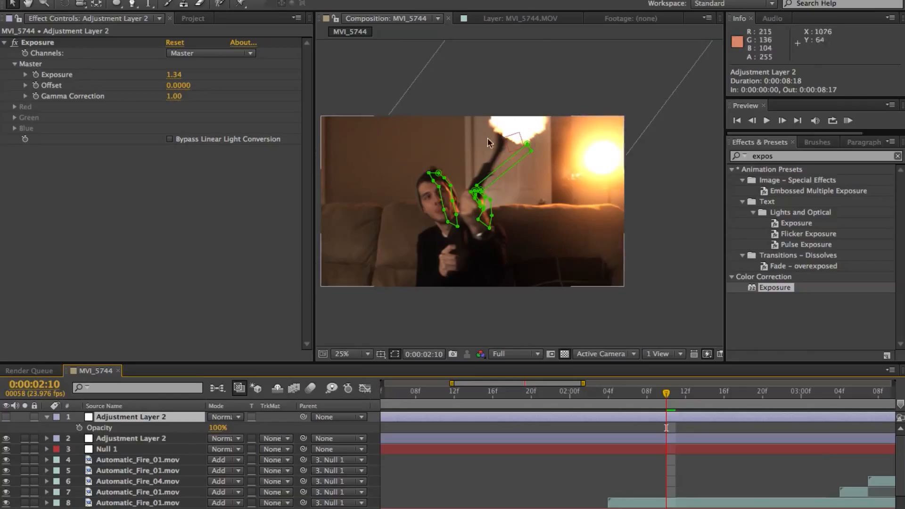
key("Page_Down")
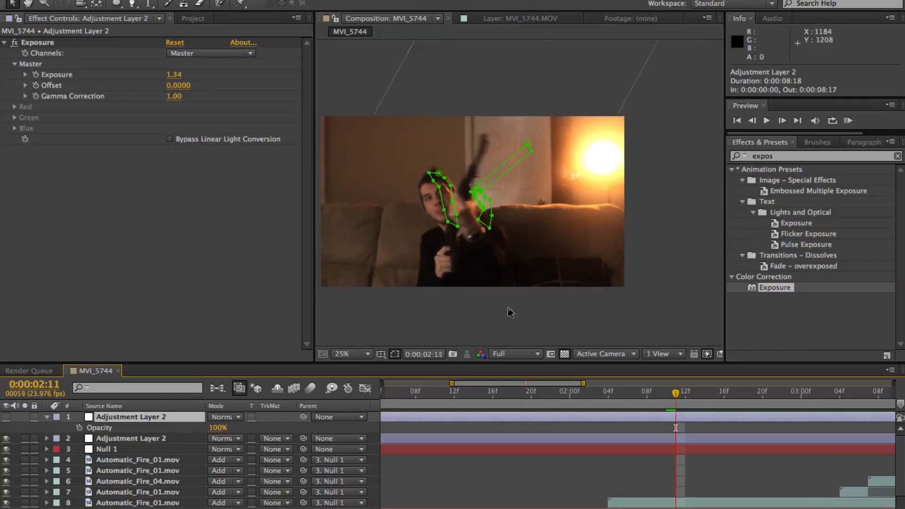
left_click(6, 438)
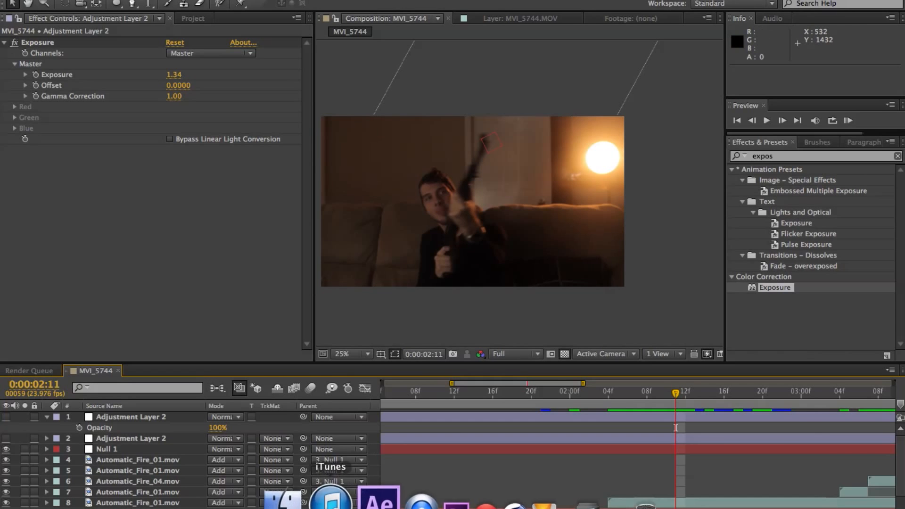
Step: Switch to Finder, open the 18. Shells folder in Action Essentials 2 720p Disk 2, and select 8mm_01.mov
left_click(302, 499)
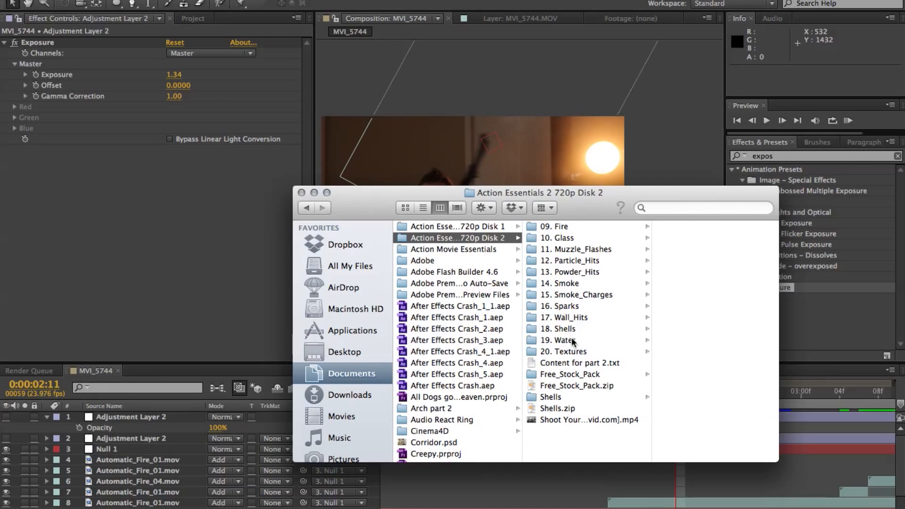
left_click(561, 329)
left_click(700, 228)
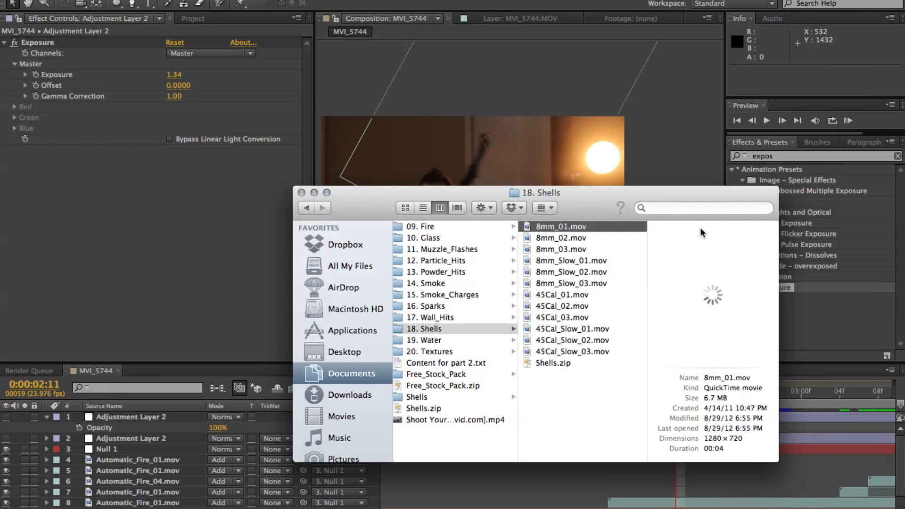
Step: Preview the shell clips 8mm_01.mov and 8mm_02.mov at full size
key("space")
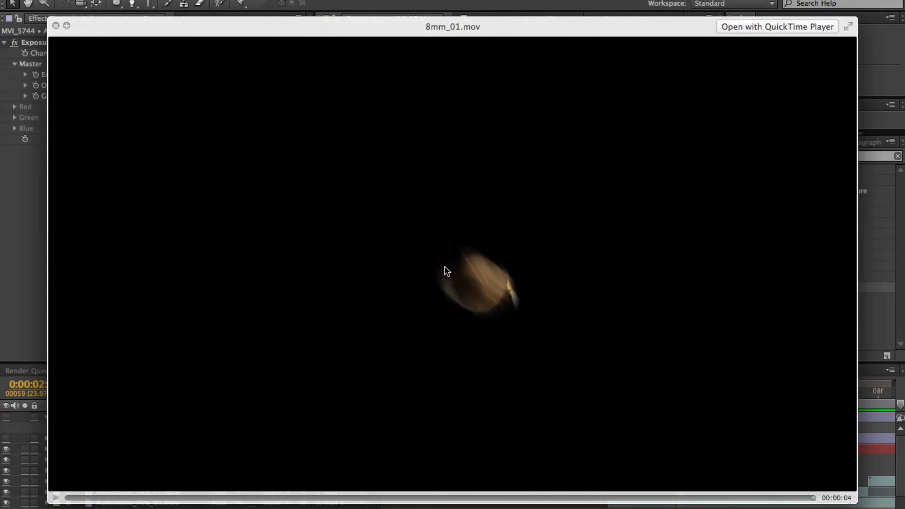
key("space")
key("Down")
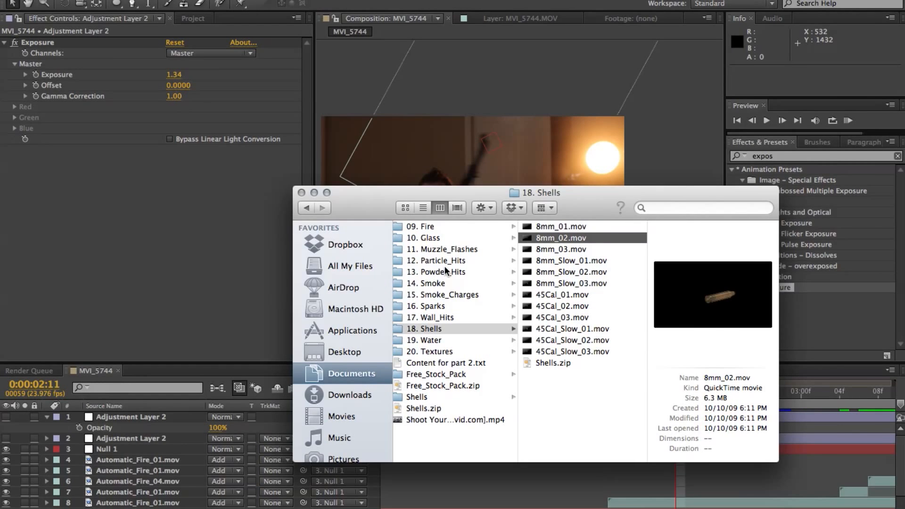
key("space")
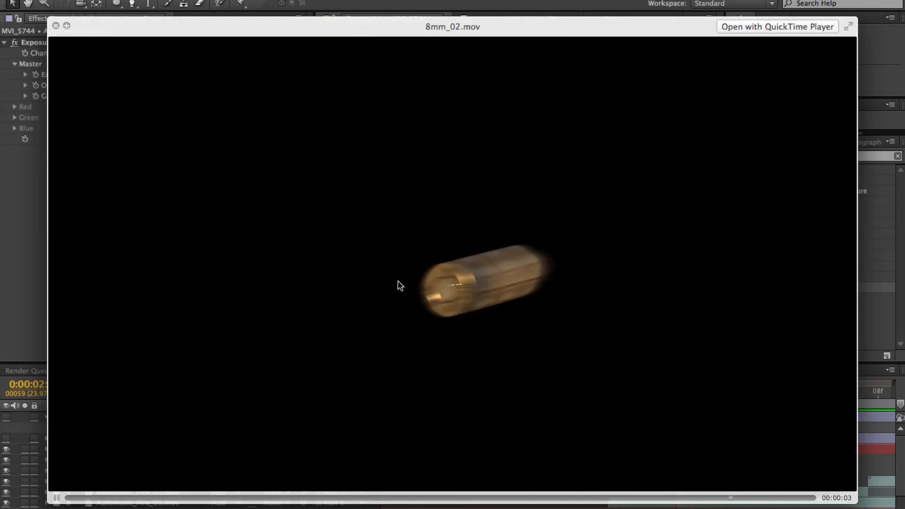
key("space")
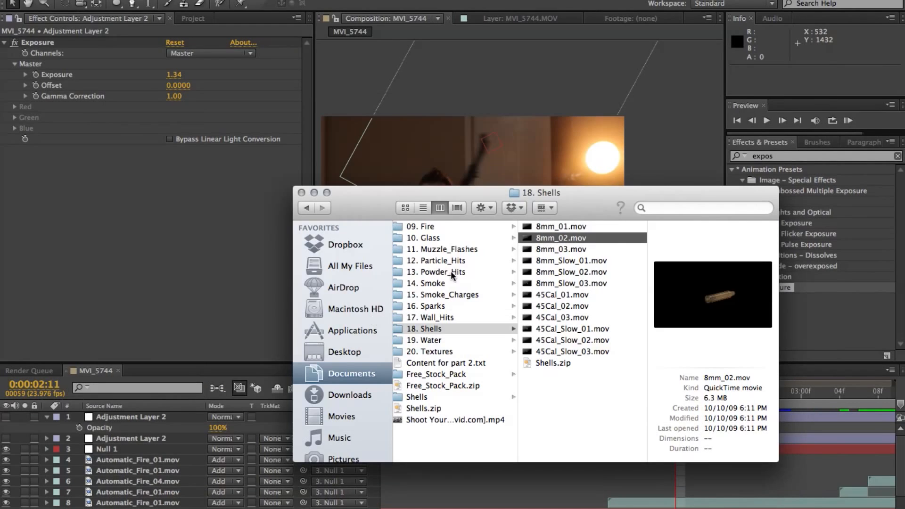
Step: Import 8mm_03.mov into the After Effects project and add it at 0:00:02:08, directly below the layer 7 muzzle flash
left_click_drag(542, 249, 79, 198)
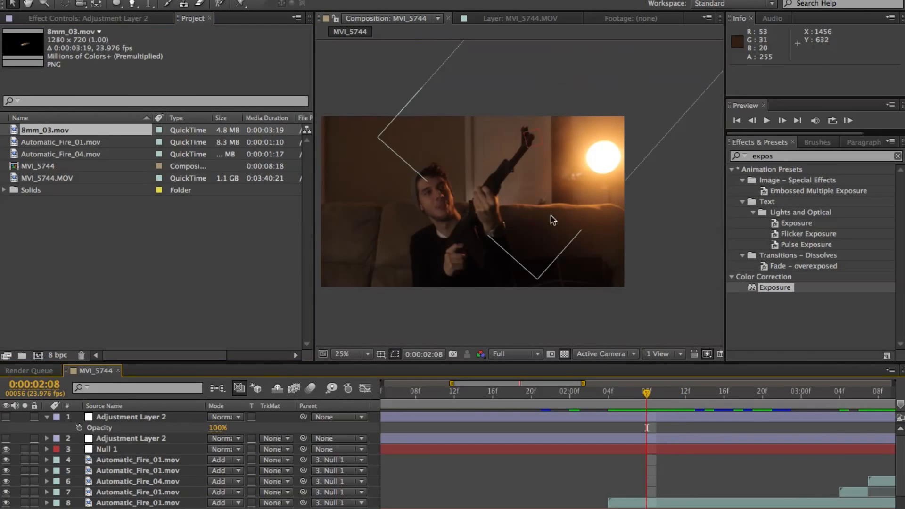
key("space")
left_click(463, 225)
left_click_drag(463, 225, 527, 227)
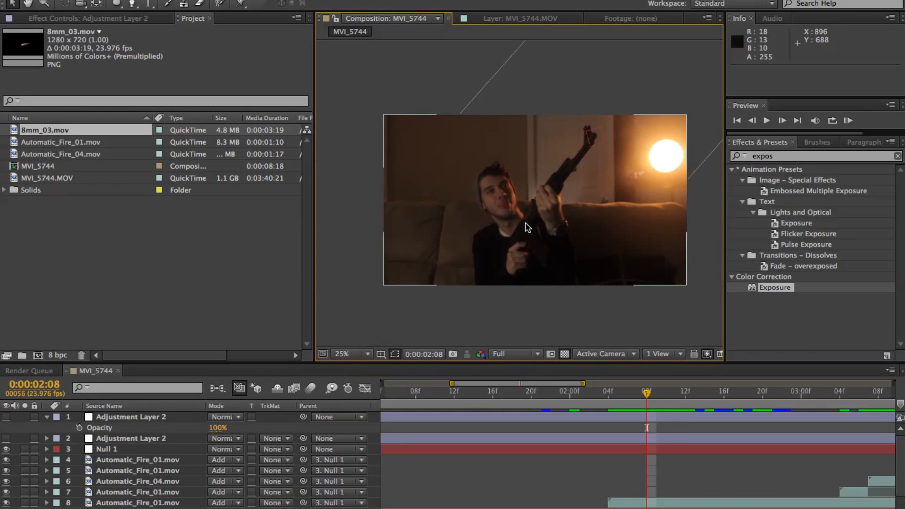
mouse_move(77, 132)
left_mouse_down()
mouse_move(422, 309)
mouse_move(644, 497)
left_mouse_up()
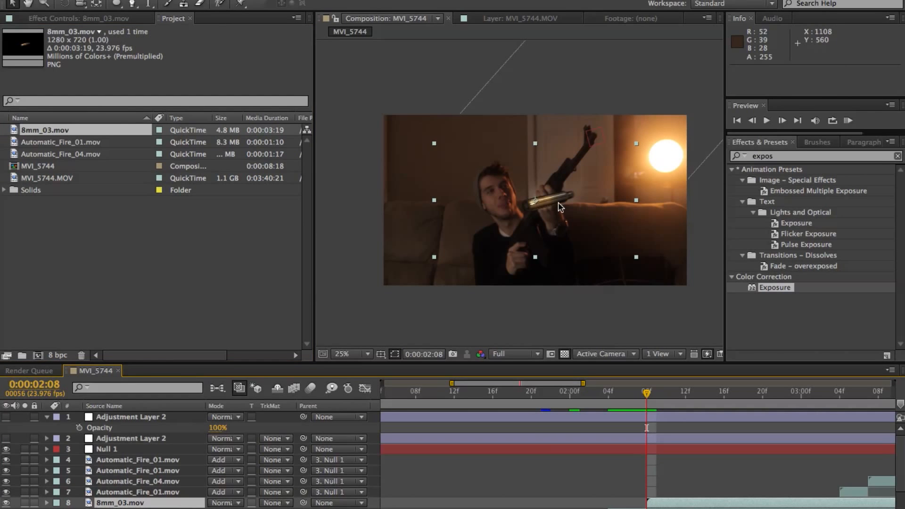
Step: Go to the muzzle flash frame at 0:00:02:04 and slide the 8mm_03.mov layer earlier so it starts at 0:00:02:01
key("period")
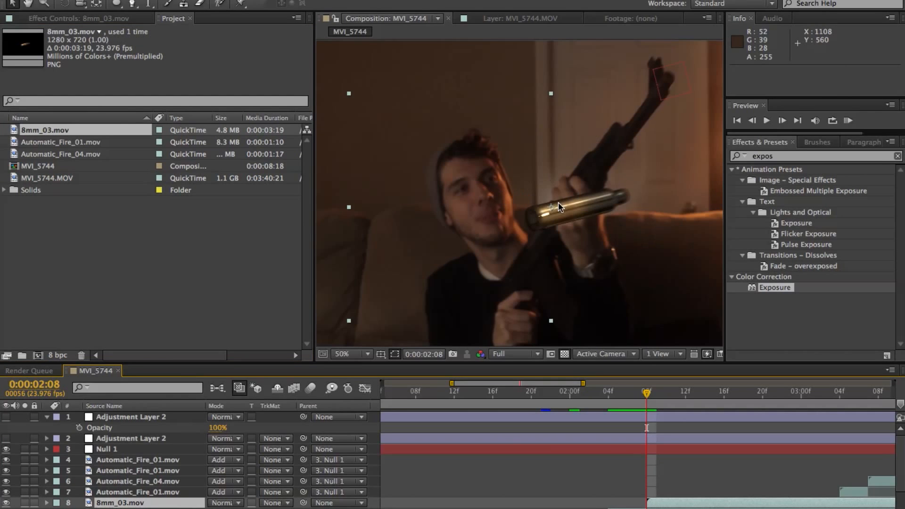
left_click(607, 402)
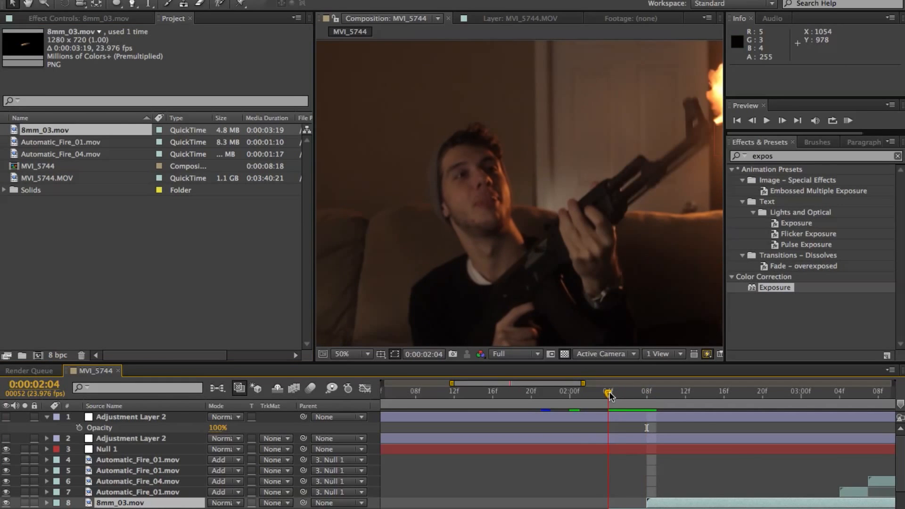
key("comma")
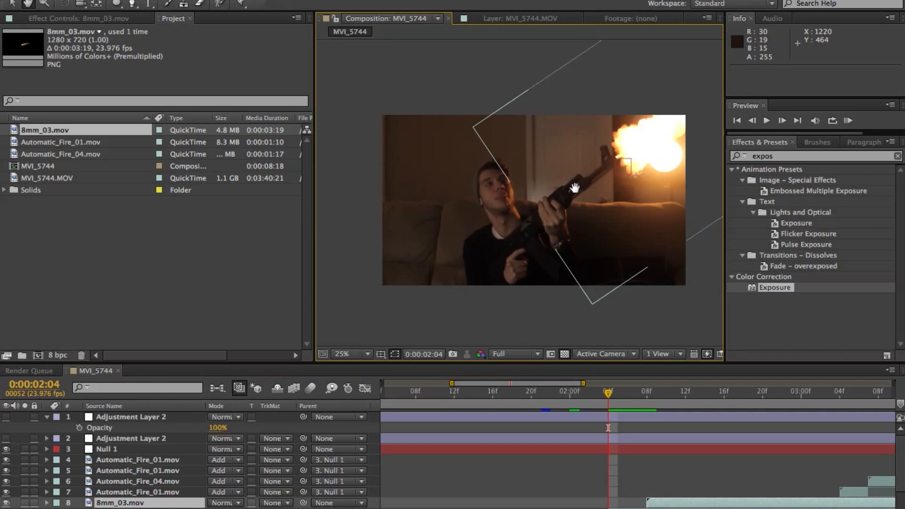
scroll(536, 210, "up", 2)
left_click_drag(658, 503, 593, 504)
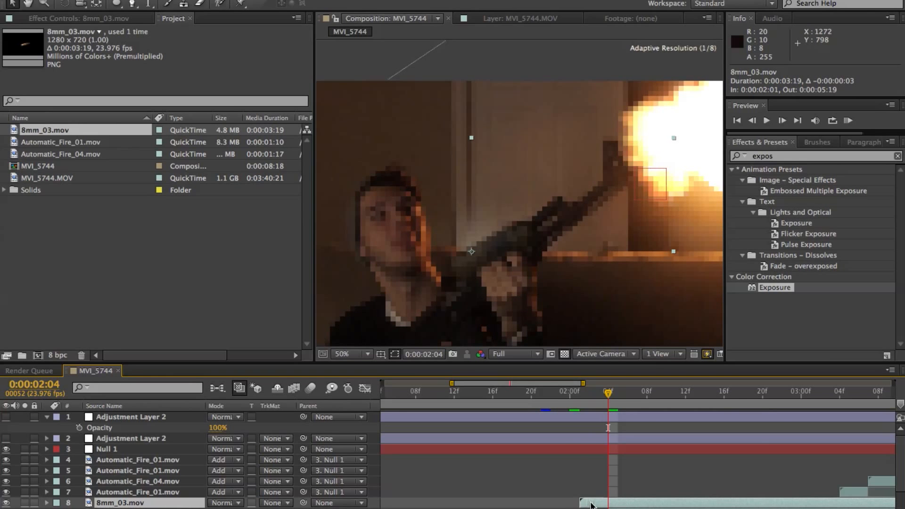
Step: Rotate the shell to match the gun's angle, scale it to 37%, and place it over the gun's receiver at 885, 697
key("r")
left_click_drag(230, 508, 211, 508)
key("s")
key("space")
left_click_drag(428, 250, 475, 162)
key("period")
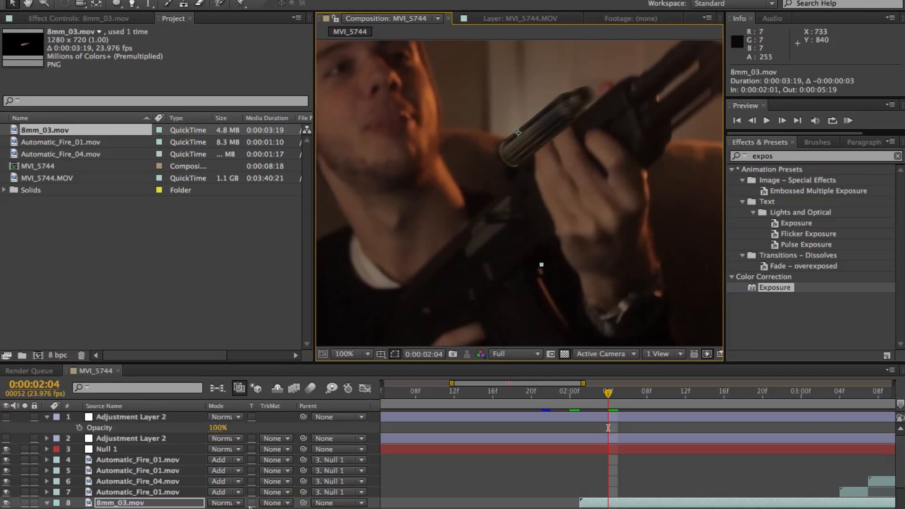
left_click_drag(526, 136, 484, 235)
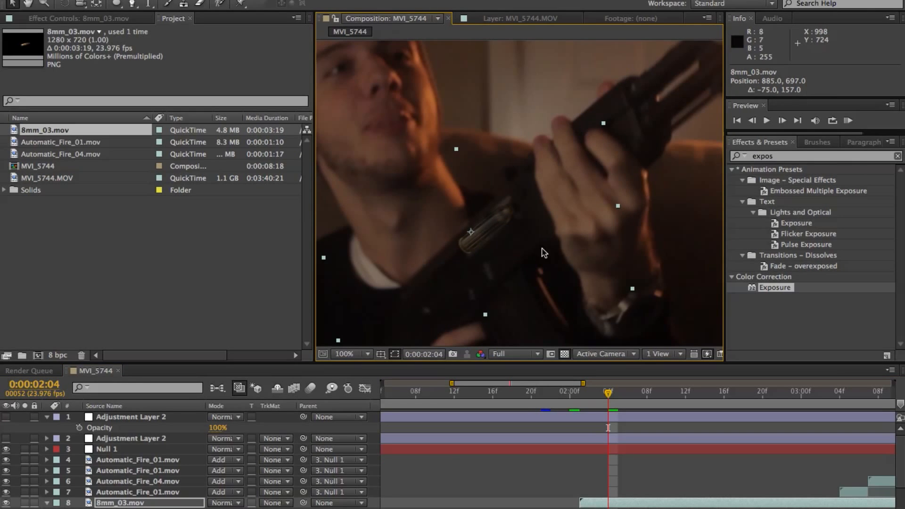
Step: Trim the start of the 8mm_03.mov layer to 0:00:02:04 and set position and scale keyframes there
left_click_drag(579, 500, 597, 501)
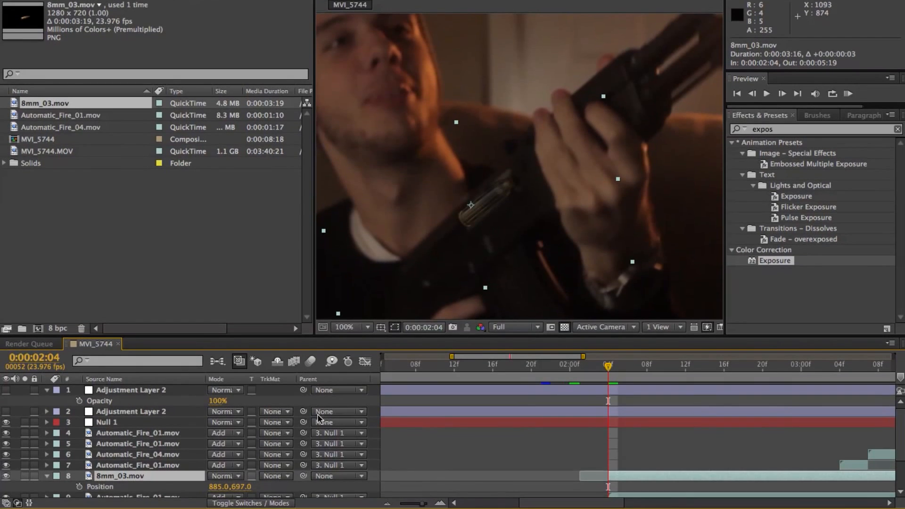
scroll(318, 441, "down", 1)
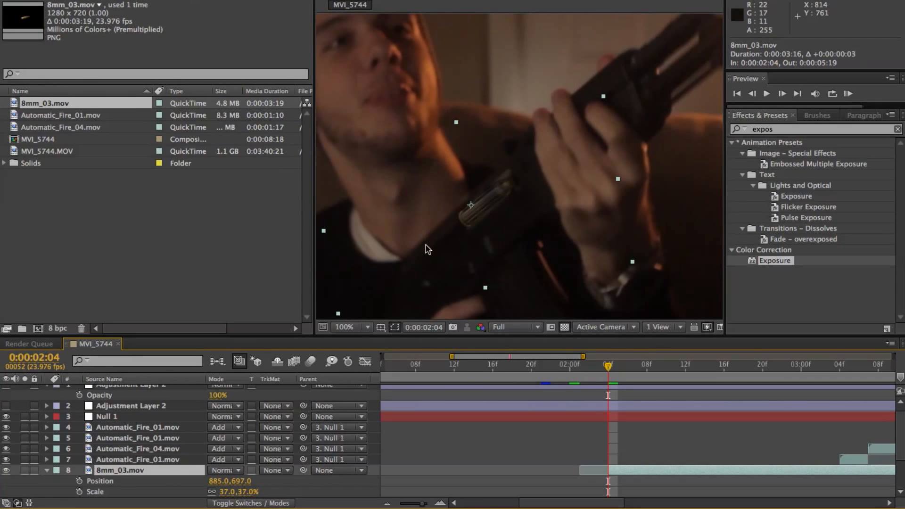
scroll(425, 249, "down", 3)
left_click_drag(79, 481, 80, 492)
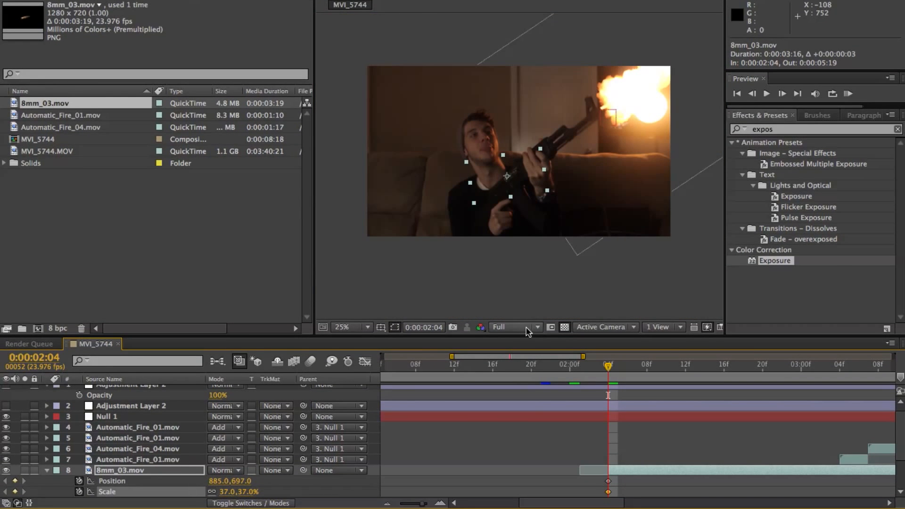
Step: At 0:00:02:06, keyframe the shell's position outside the frame's left edge at -295, 521, and remove its scale keyframing
key("Page_Down")
key("Page_Down")
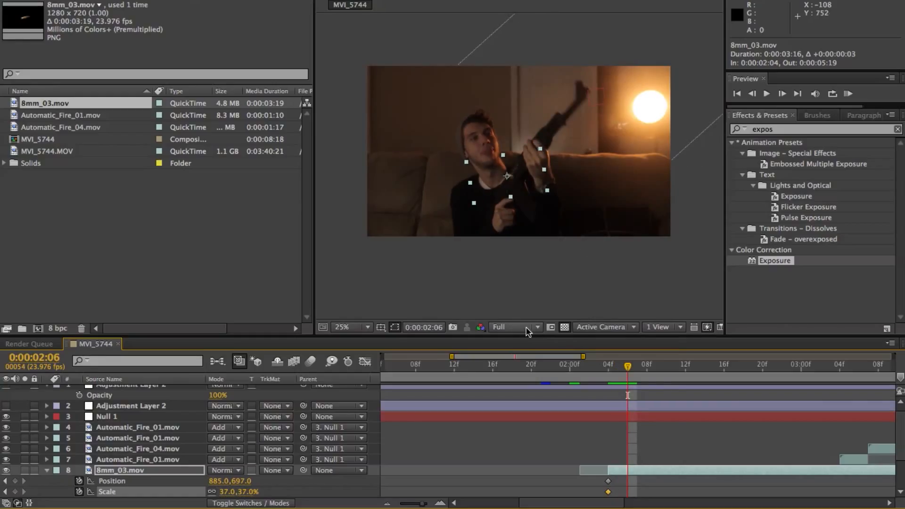
left_click_drag(503, 185, 314, 157)
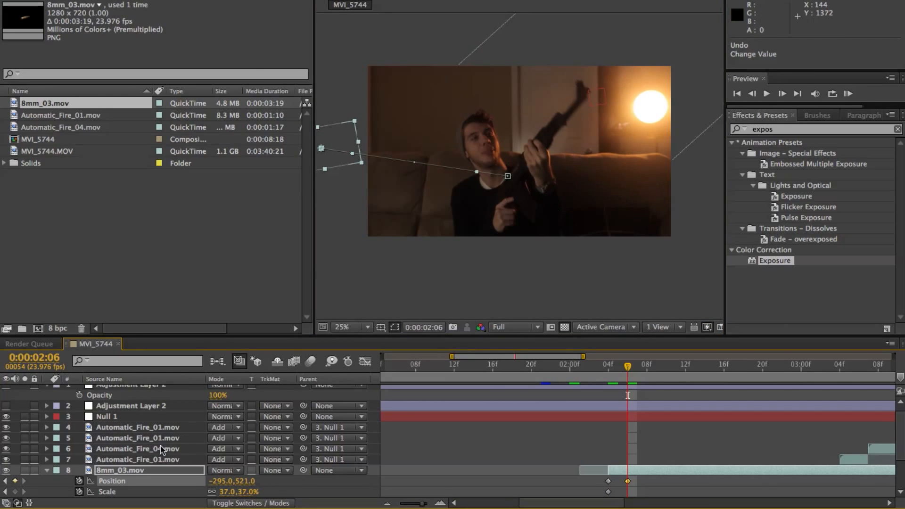
left_click(78, 491)
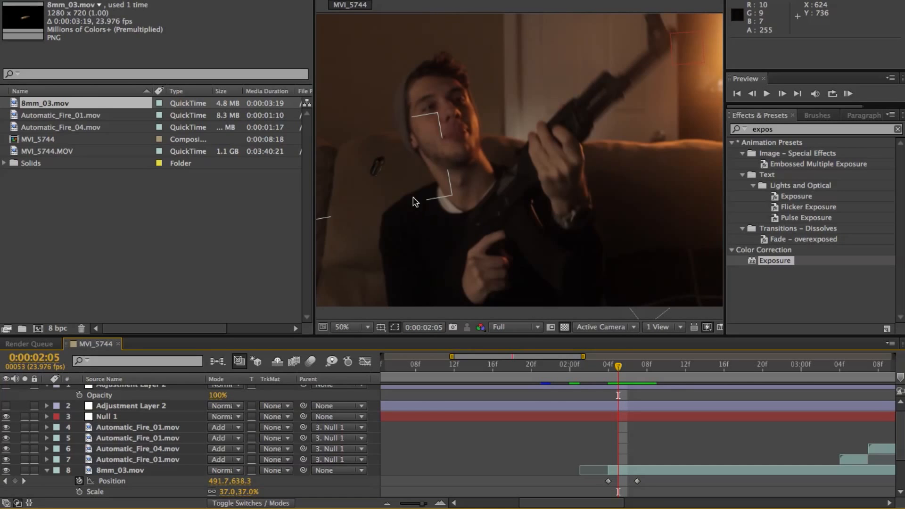
Step: Enable motion blur for the 8mm_03.mov layer and for the whole composition
left_click(620, 473)
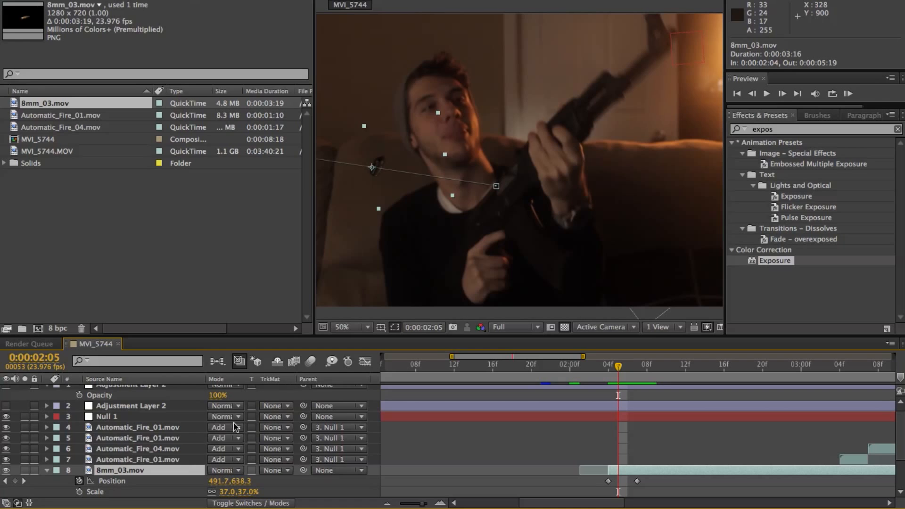
left_click(229, 504)
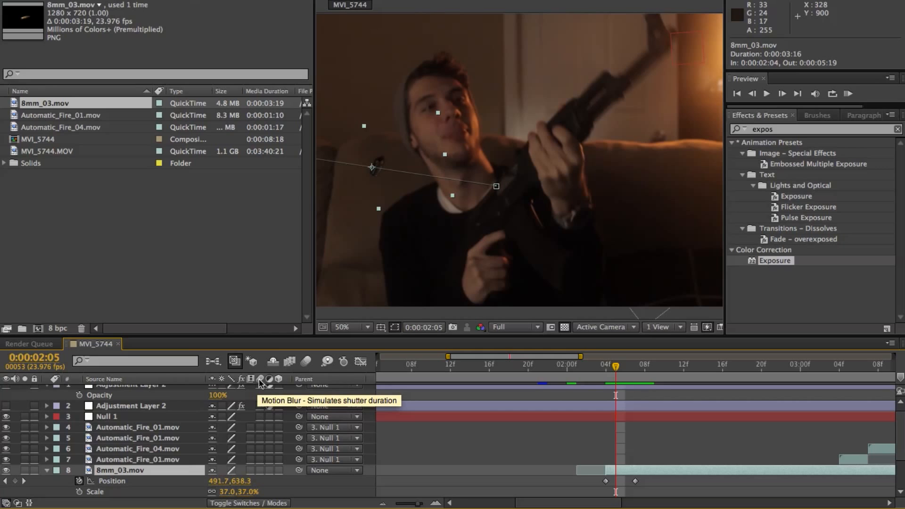
left_click(259, 470)
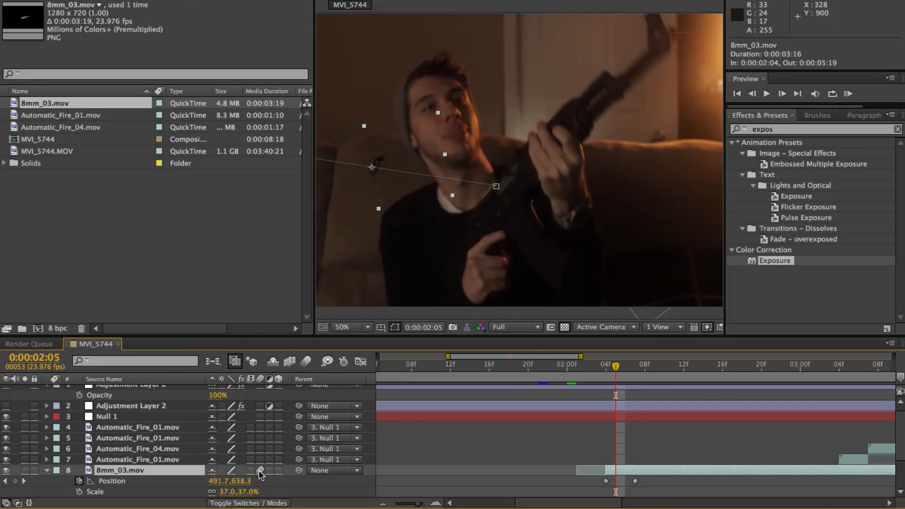
left_click(304, 363)
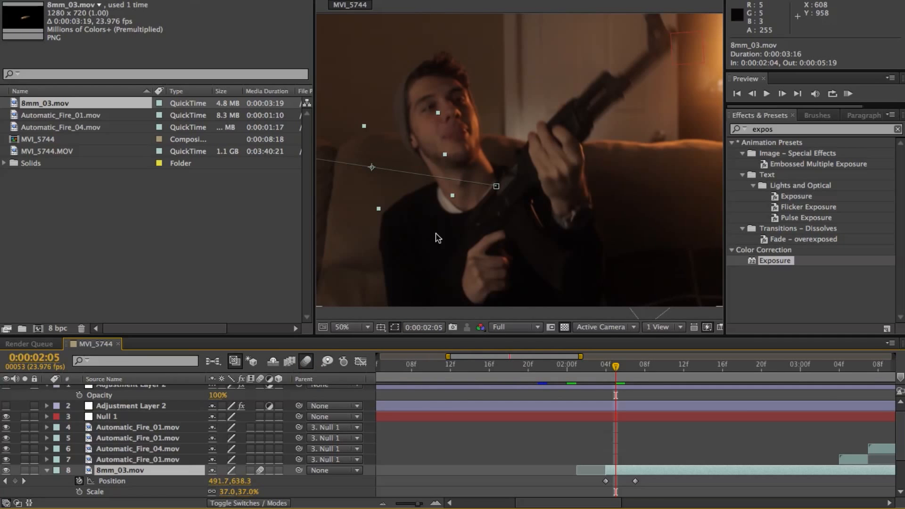
left_click(372, 444)
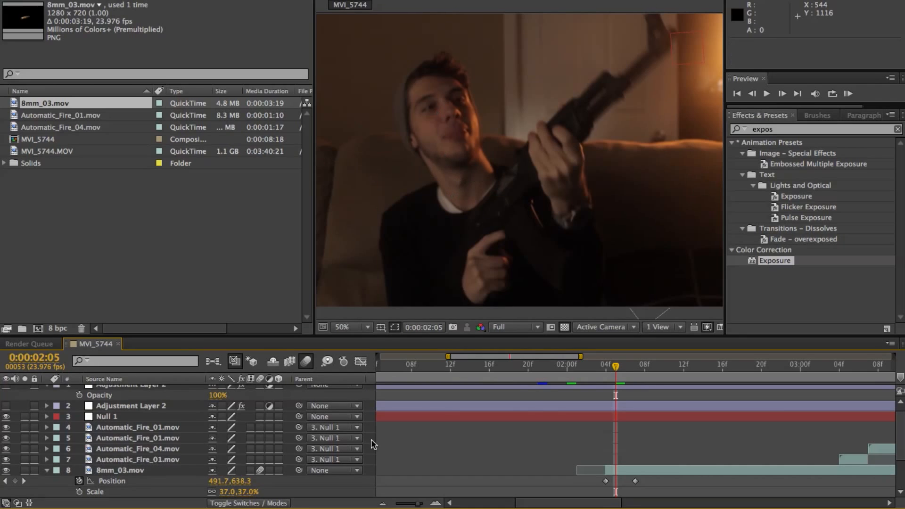
Step: Step through the frames from 0:00:02:04 to 0:00:02:06 to check the motion-blurred shell's flight
left_click_drag(402, 222, 511, 199)
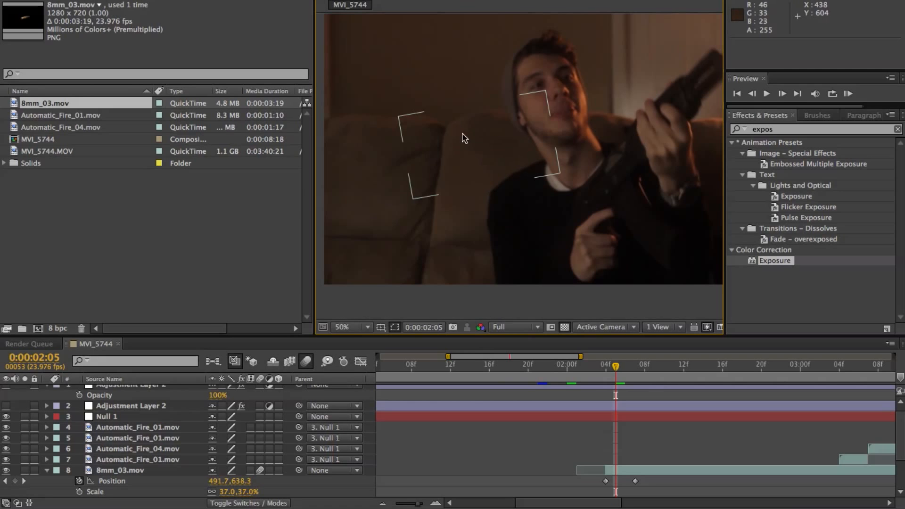
key("Page_Up")
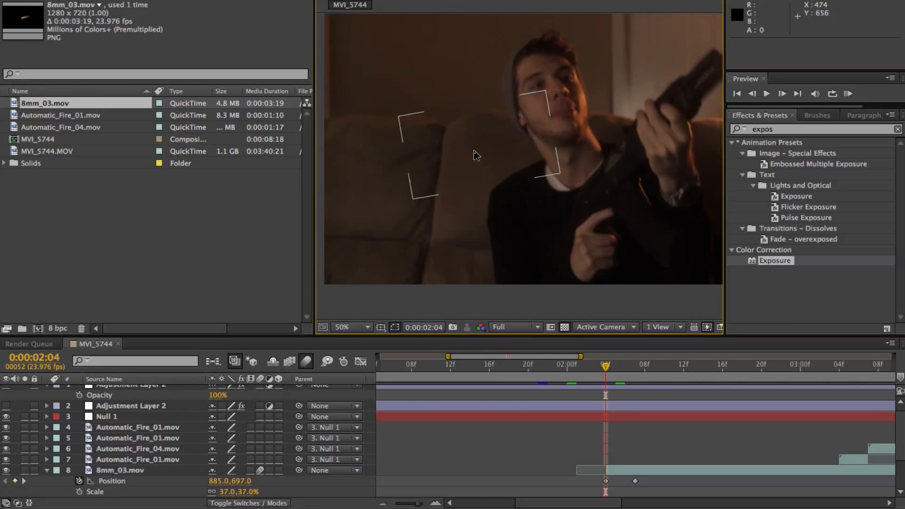
key("Page_Down")
key("Page_Down")
key("Page_Down")
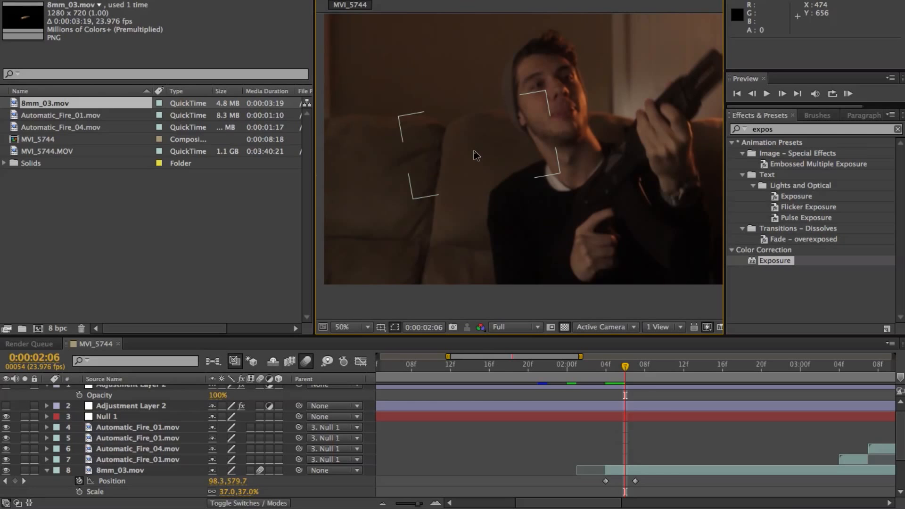
key("Page_Up")
key("Page_Up")
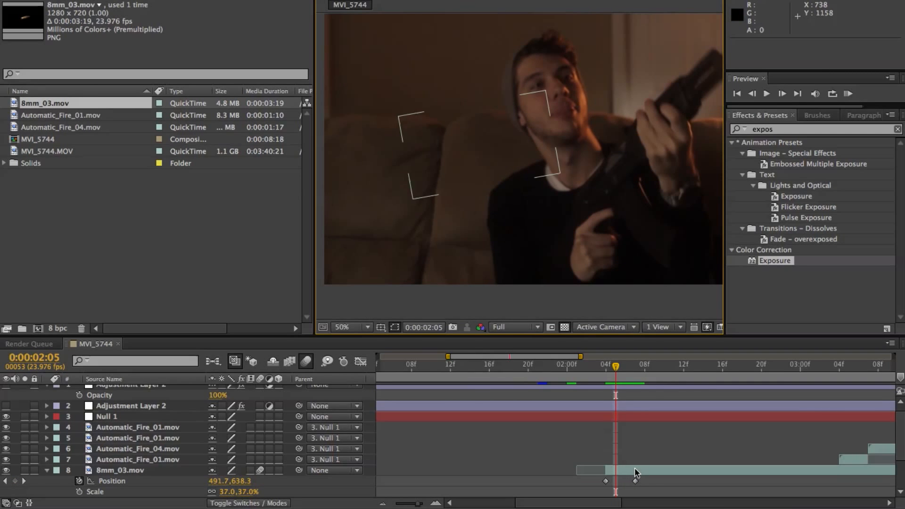
Step: Slow the shell's flight by moving its final position keyframe to 0:00:02:10
left_click_drag(635, 481, 646, 480)
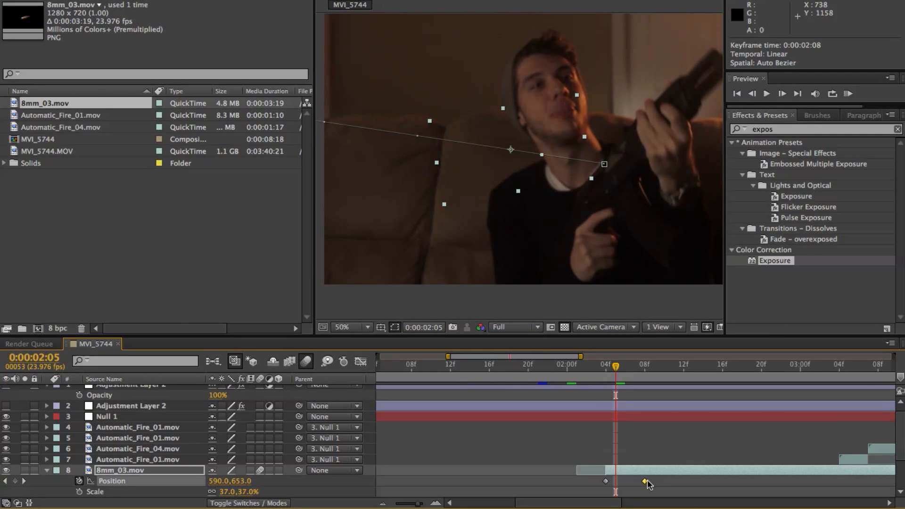
left_click(647, 479)
left_click_drag(645, 480, 654, 481)
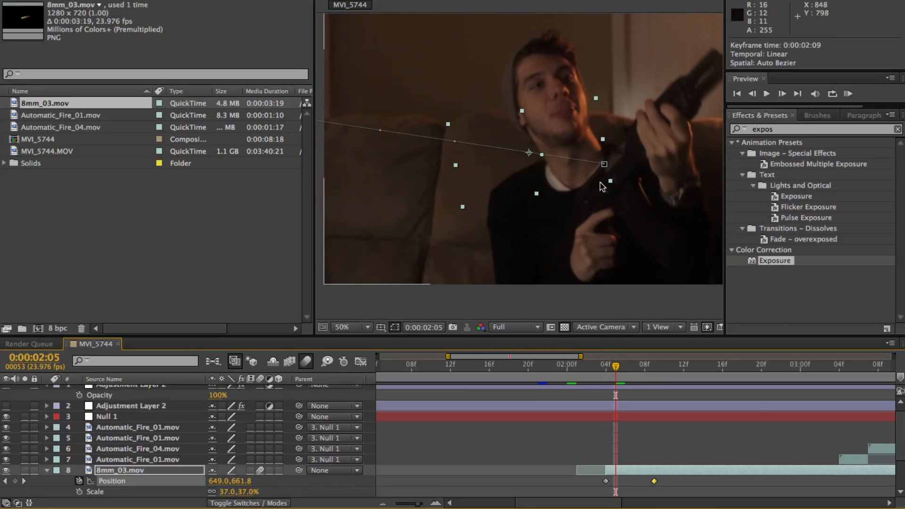
key("Page_Down")
left_click(565, 423)
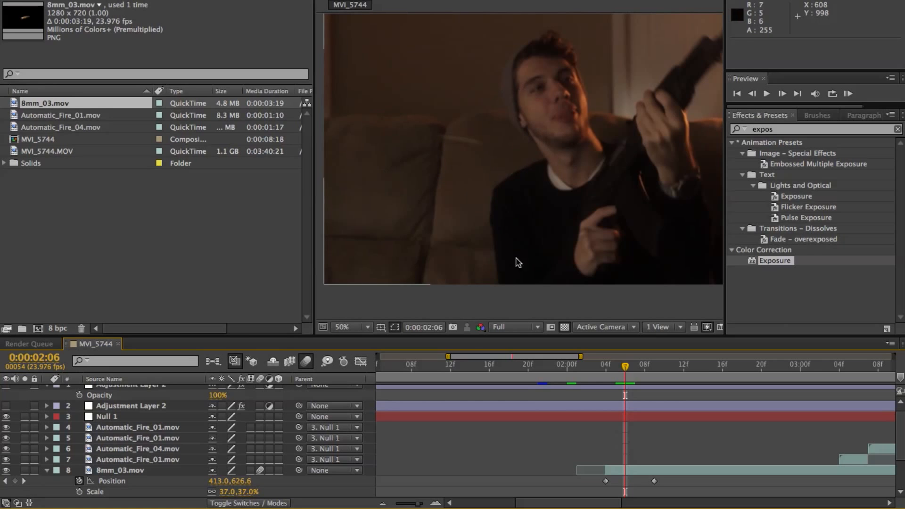
left_click_drag(652, 481, 665, 481)
left_click(553, 451)
Step: RAM preview the shell ejection from 0:00:02:03, and scrub through to 0:00:02:09 to inspect its path
left_click(595, 367)
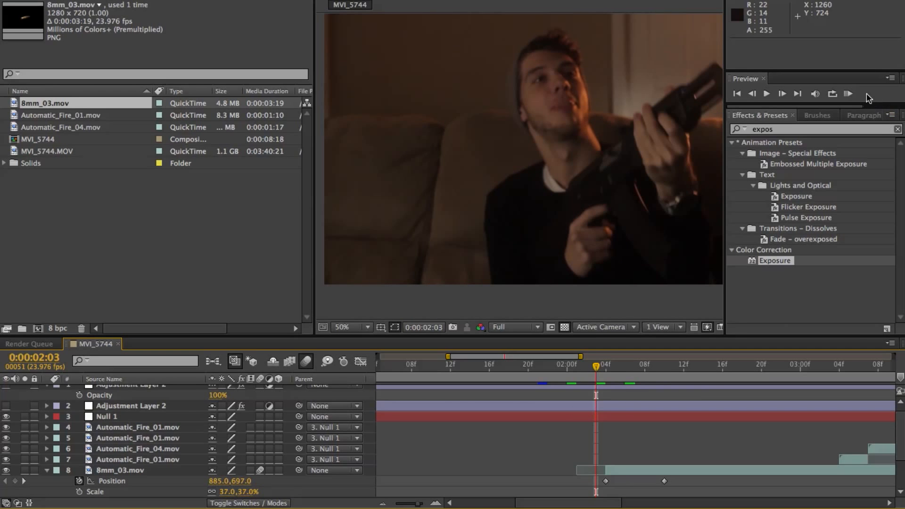
left_click(847, 94)
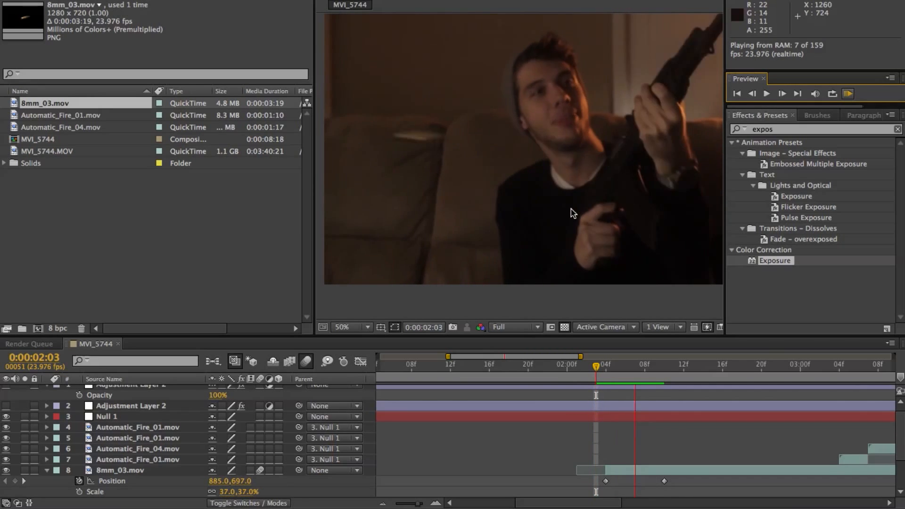
key("Page_Down")
left_click_drag(605, 367, 646, 369)
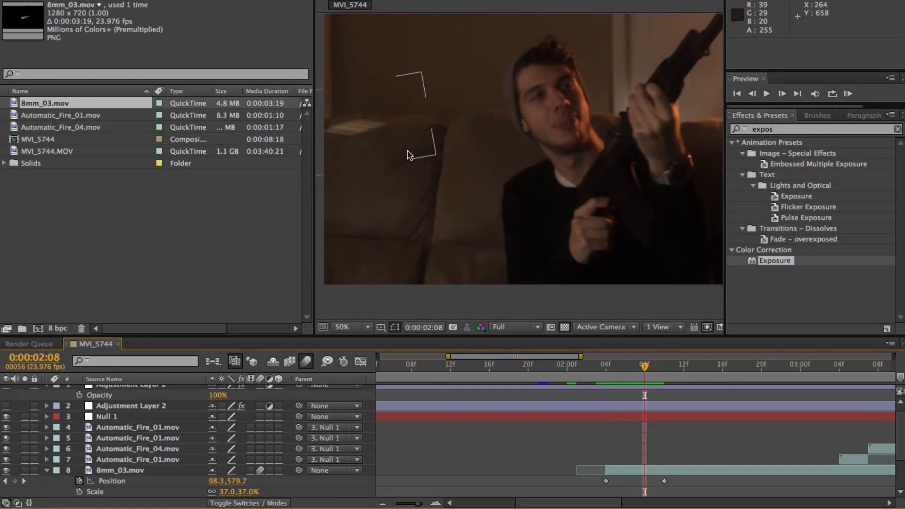
scroll(408, 155, "down", 4)
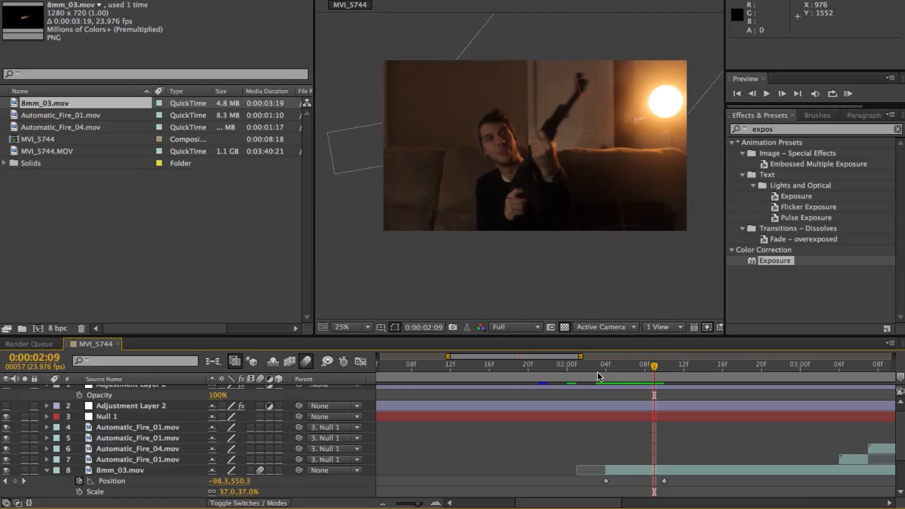
Step: Duplicate the 8mm_03.mov shell layer and shift the duplicate to start at the next muzzle flash, at 0:00:02:10
left_click_drag(598, 372, 638, 374)
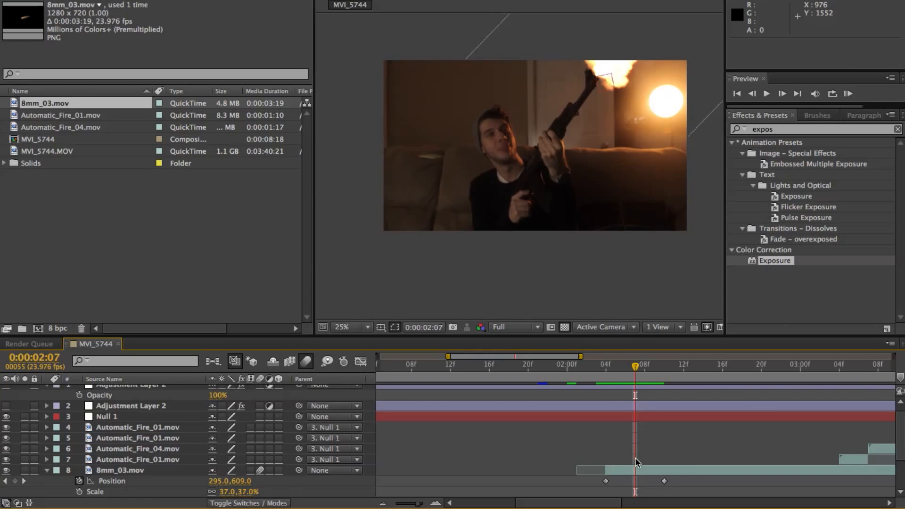
left_click(629, 471)
key("ctrl+d")
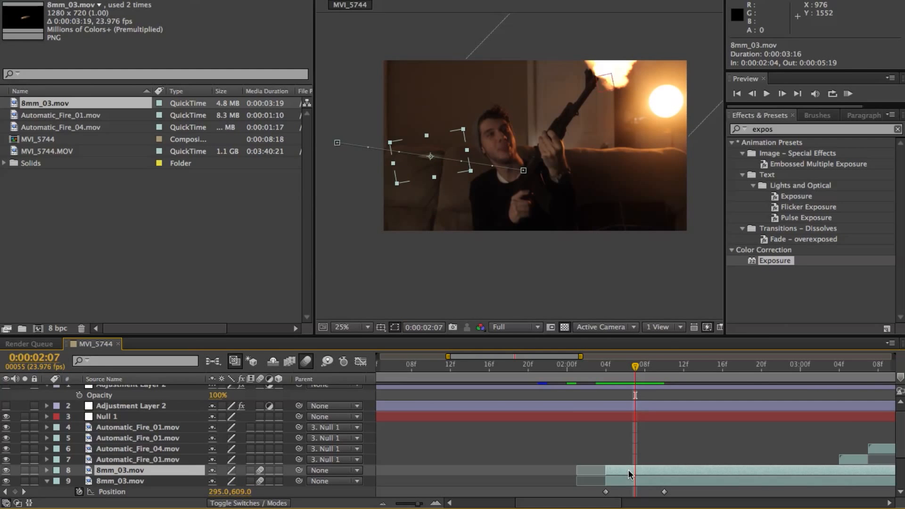
left_click_drag(629, 469, 674, 473)
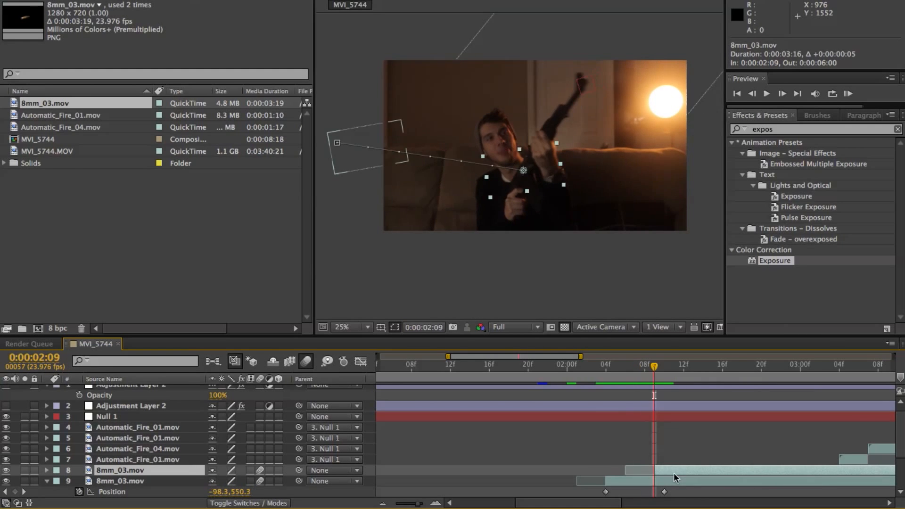
key("Page_Down")
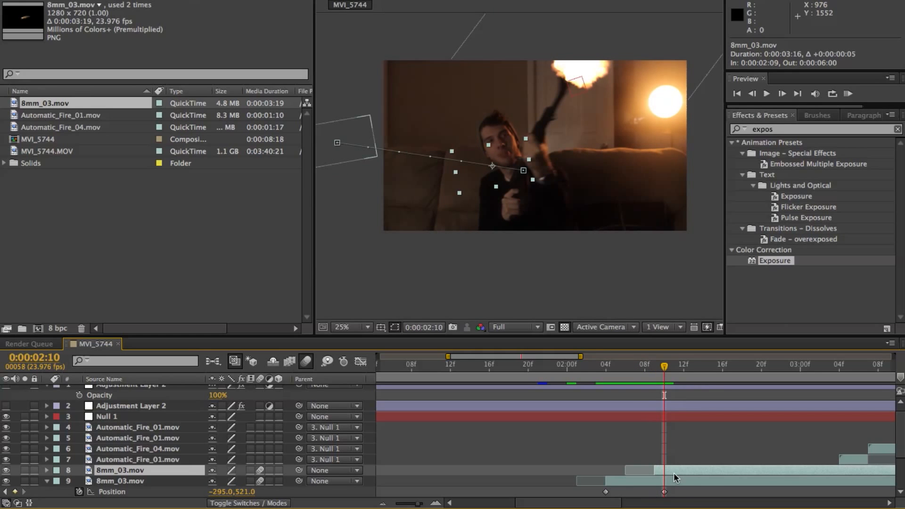
left_click_drag(661, 469, 672, 470)
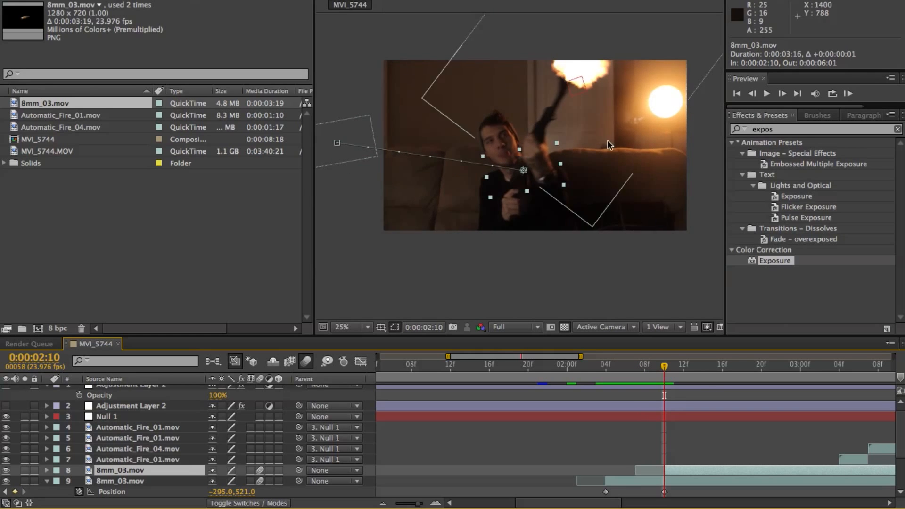
Step: Reposition the duplicate shell's starting point over the gun at position 857, 619, and scrub through the ejection frames
key("slash")
left_click_drag(532, 184, 518, 136)
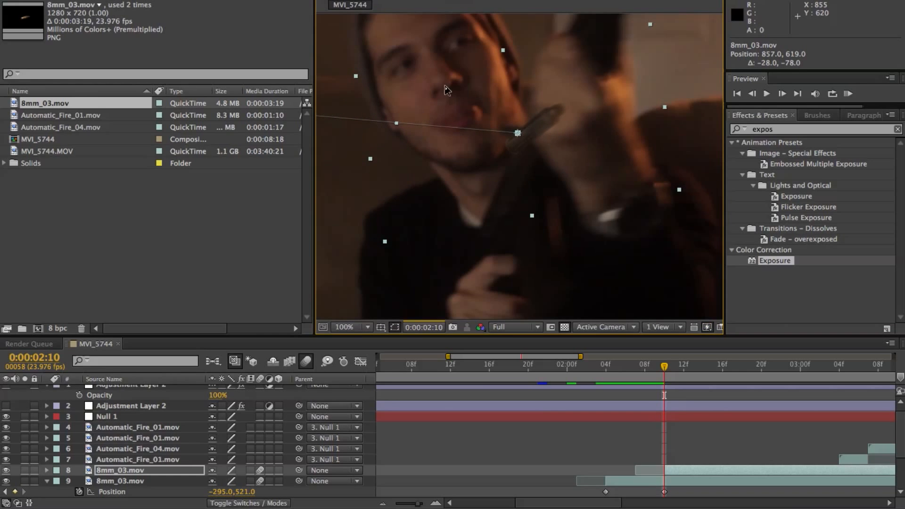
key("comma")
key("comma")
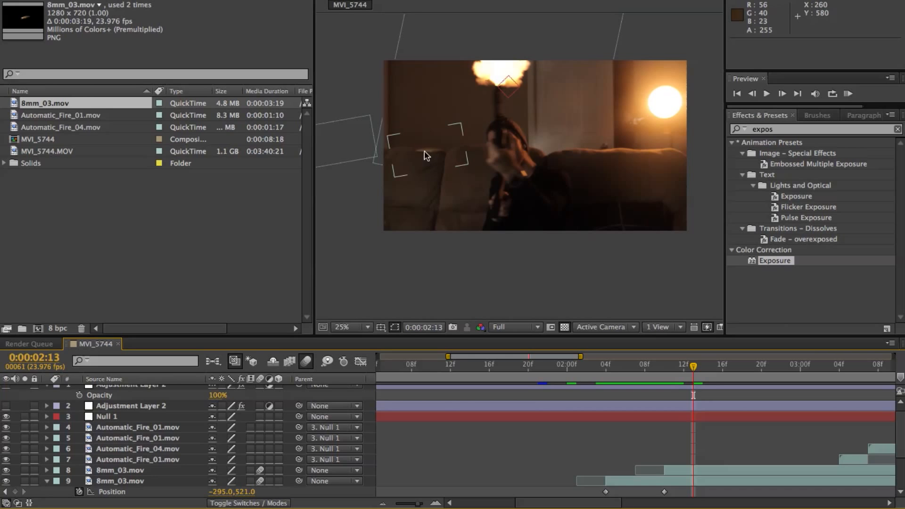
left_click_drag(609, 367, 635, 367)
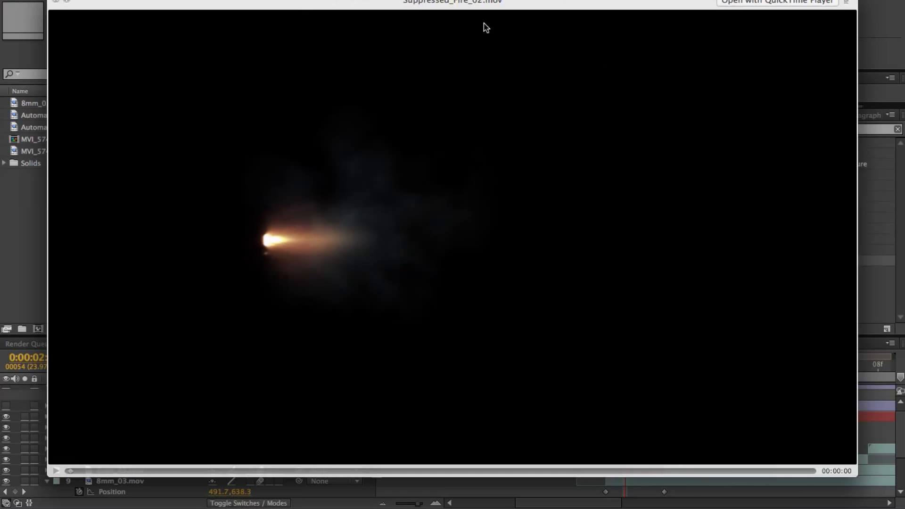
Step: Close the Suppressed_Fire_02.mov preview, return to the After Effects composition, and inspect the shell and flash at 0:00:02:06 and 0:00:02:07
key("space")
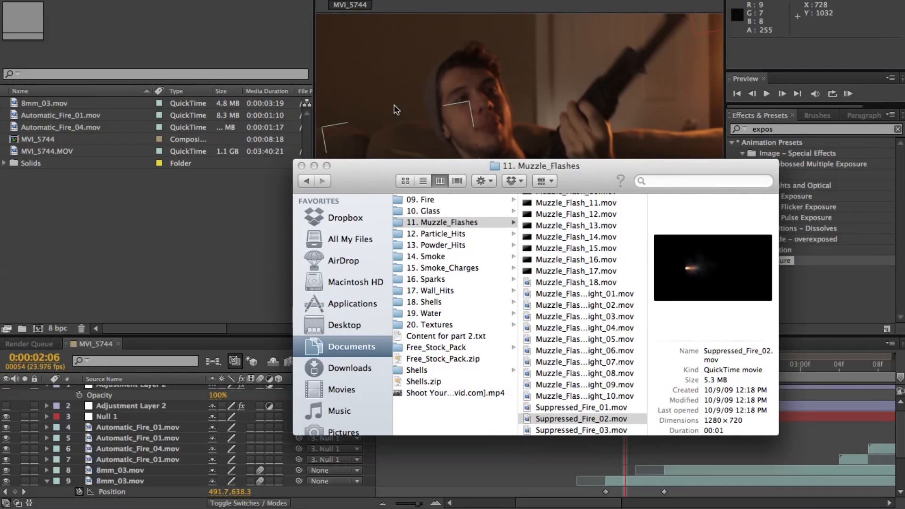
left_click(203, 240)
scroll(599, 144, "up", 1)
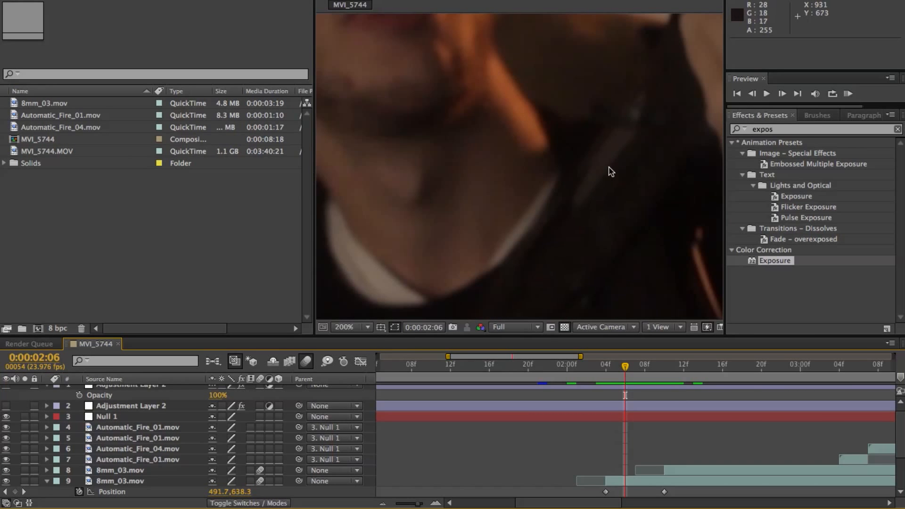
scroll(615, 165, "down", 6)
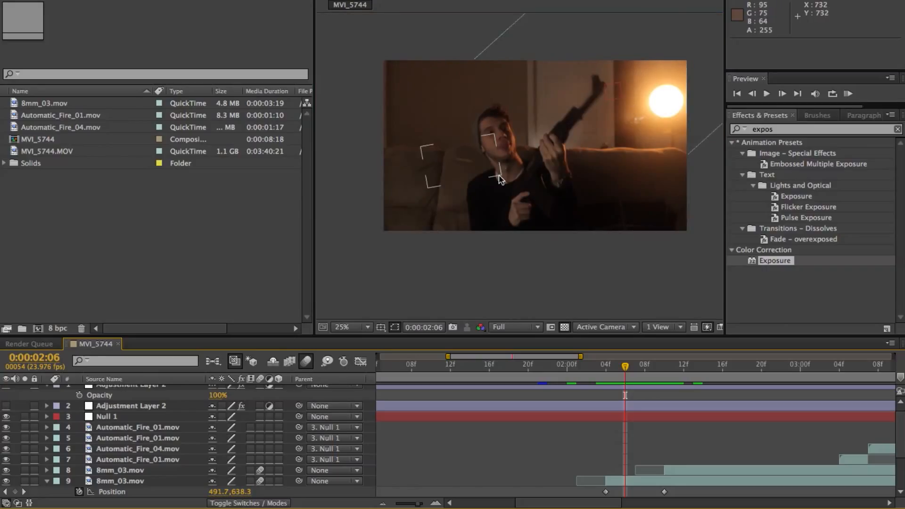
key("Page_Down")
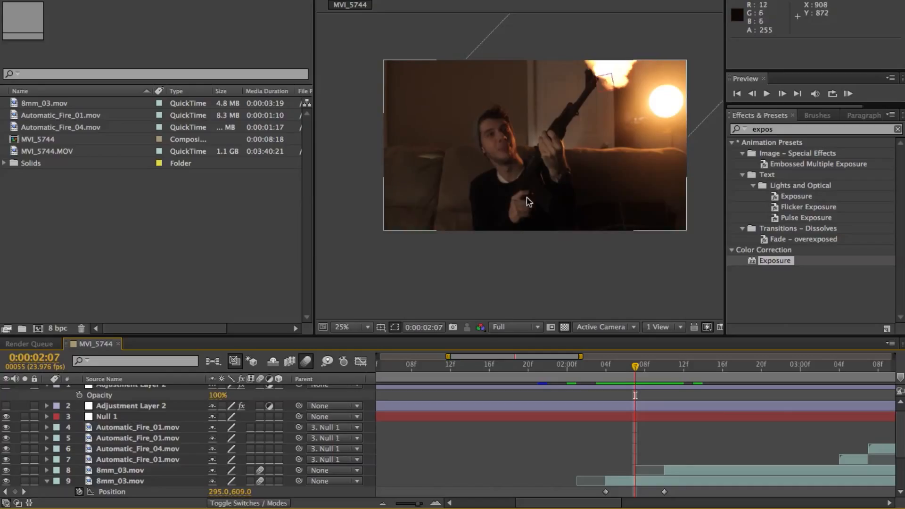
key("Page_Up")
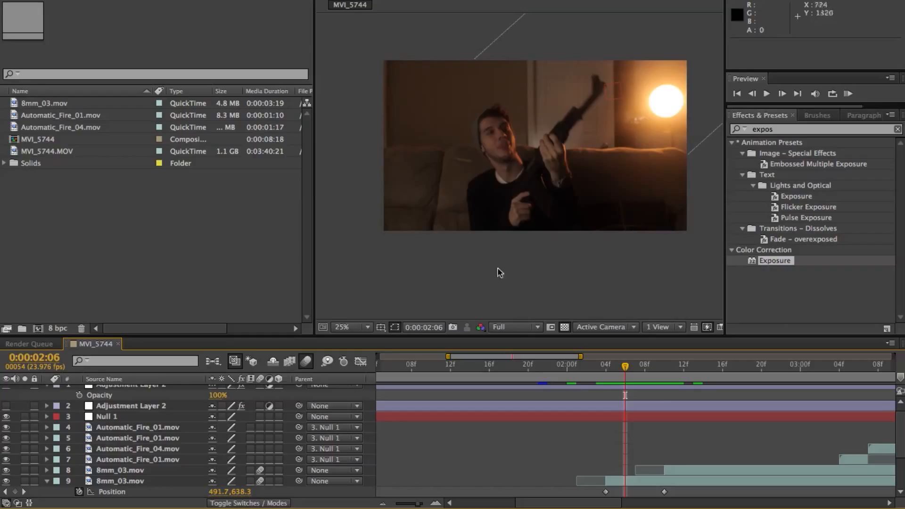
left_click(433, 135)
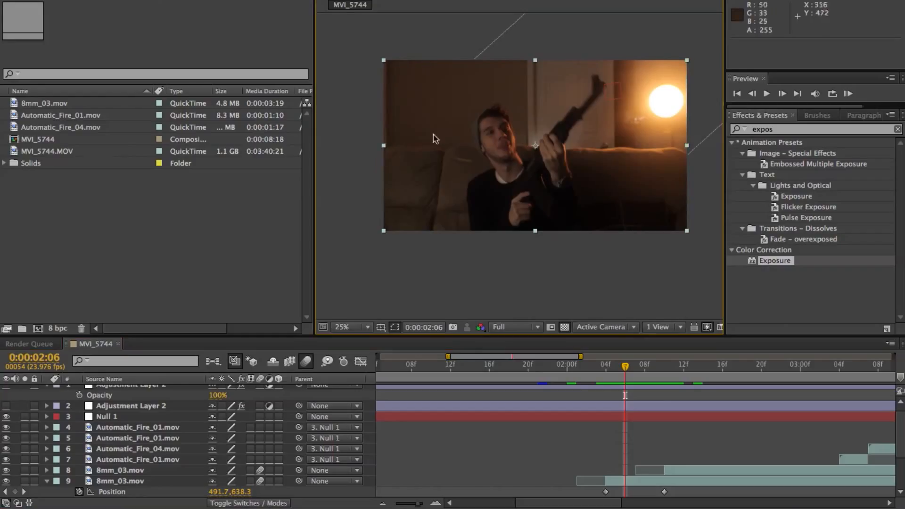